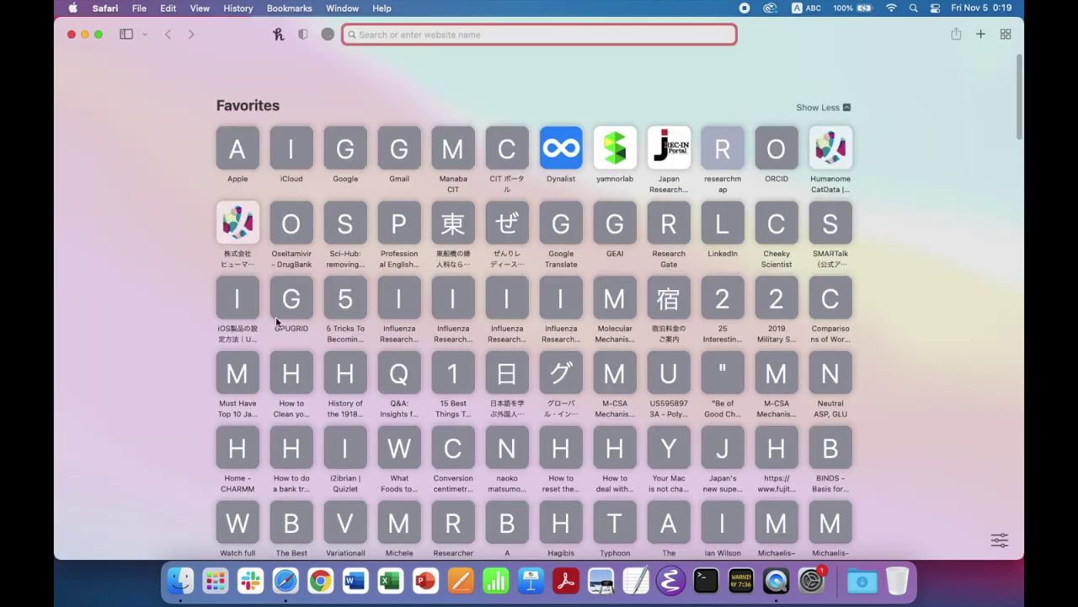
# Open Google and search for "mypresto portal download".
pyautogui.click(346, 154)
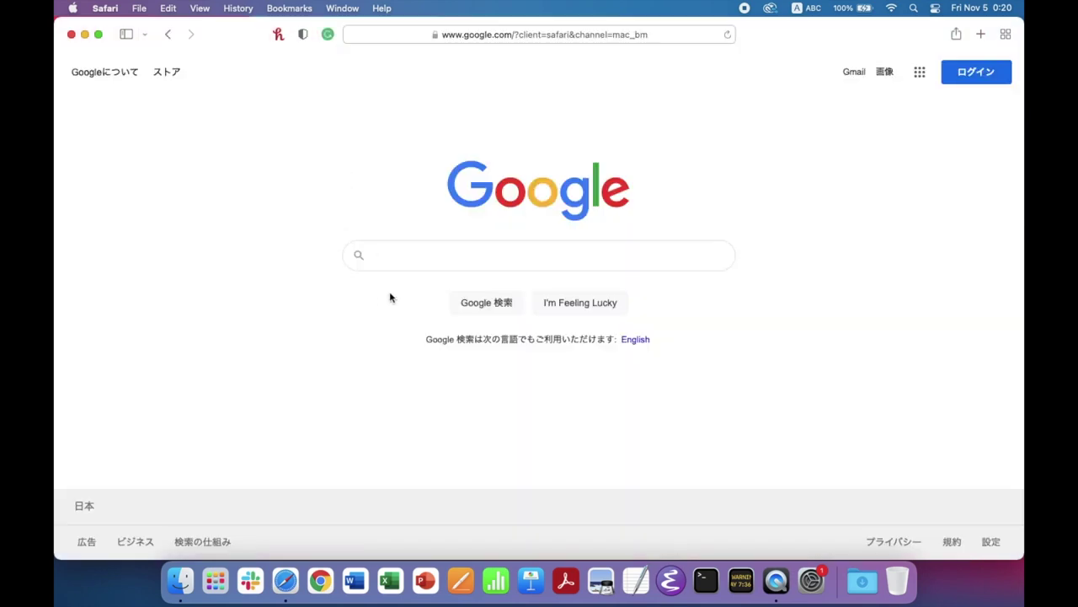
pyautogui.write('mypr')
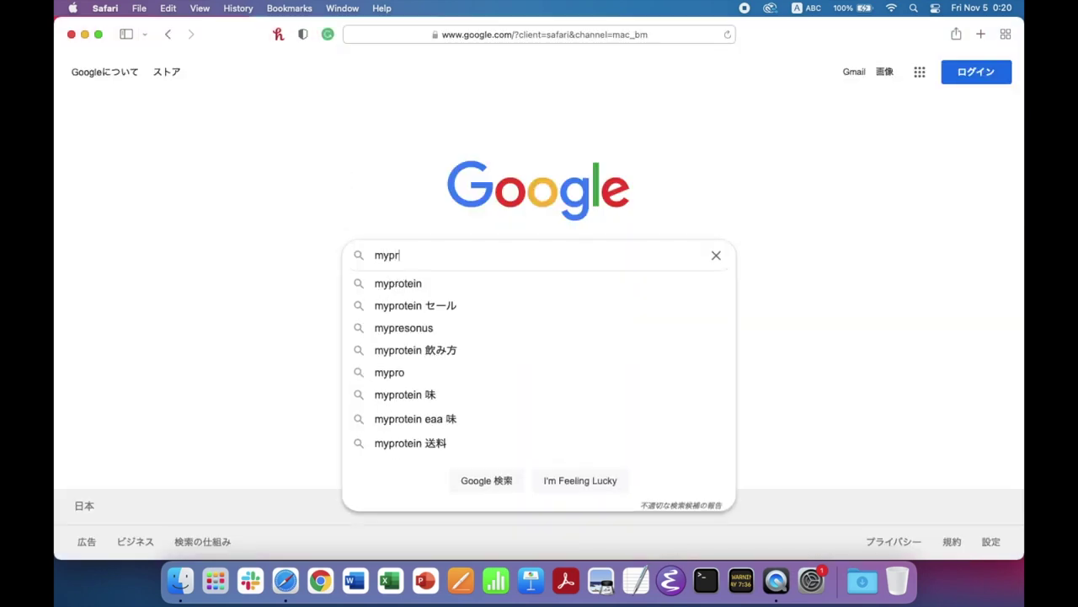
pyautogui.write('esto ')
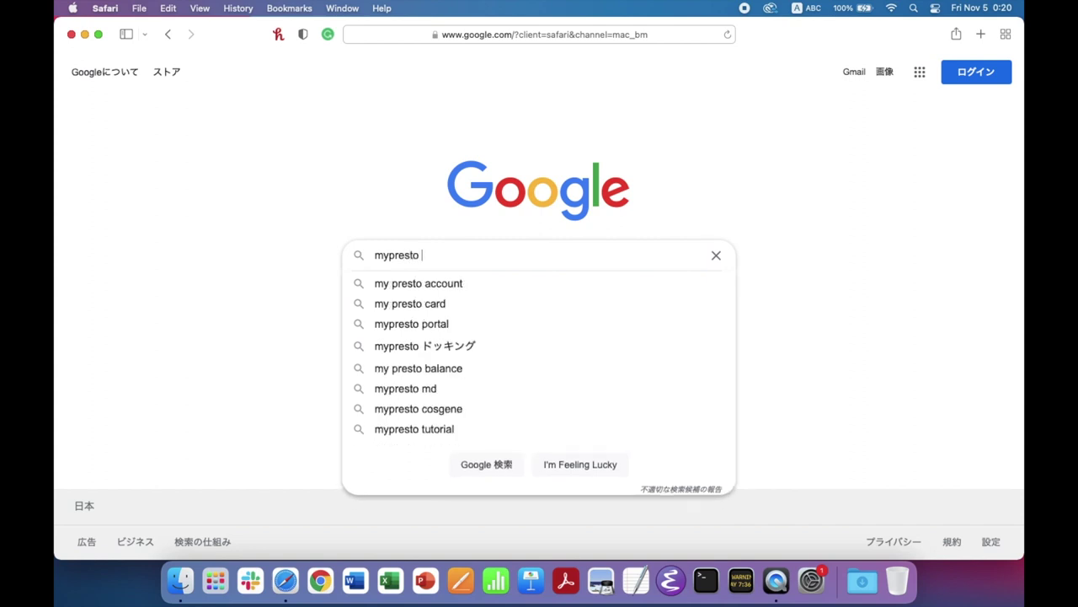
pyautogui.write('portal ')
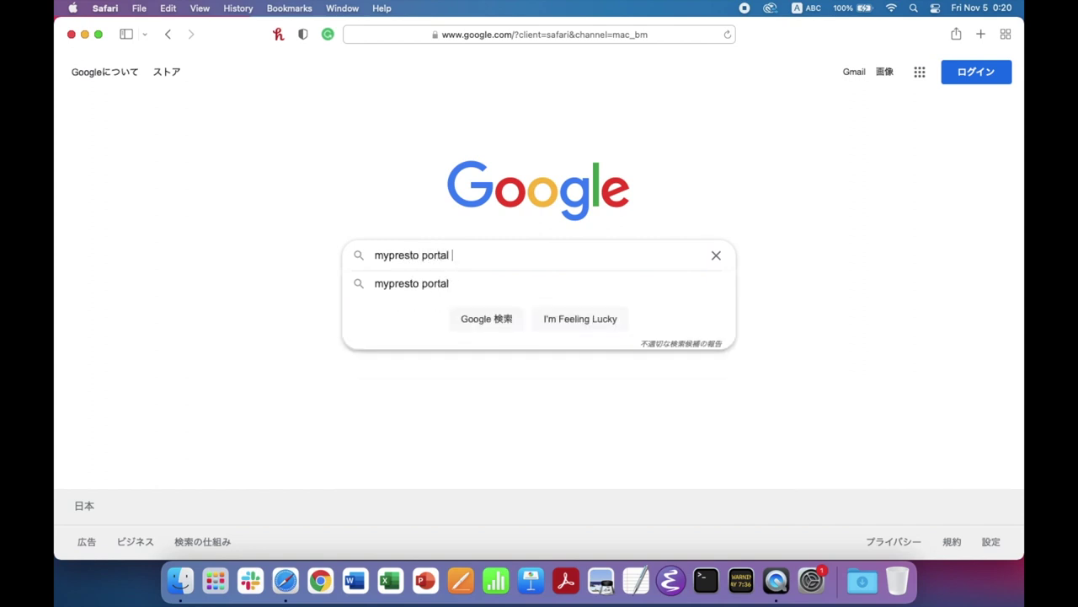
pyautogui.write('download')
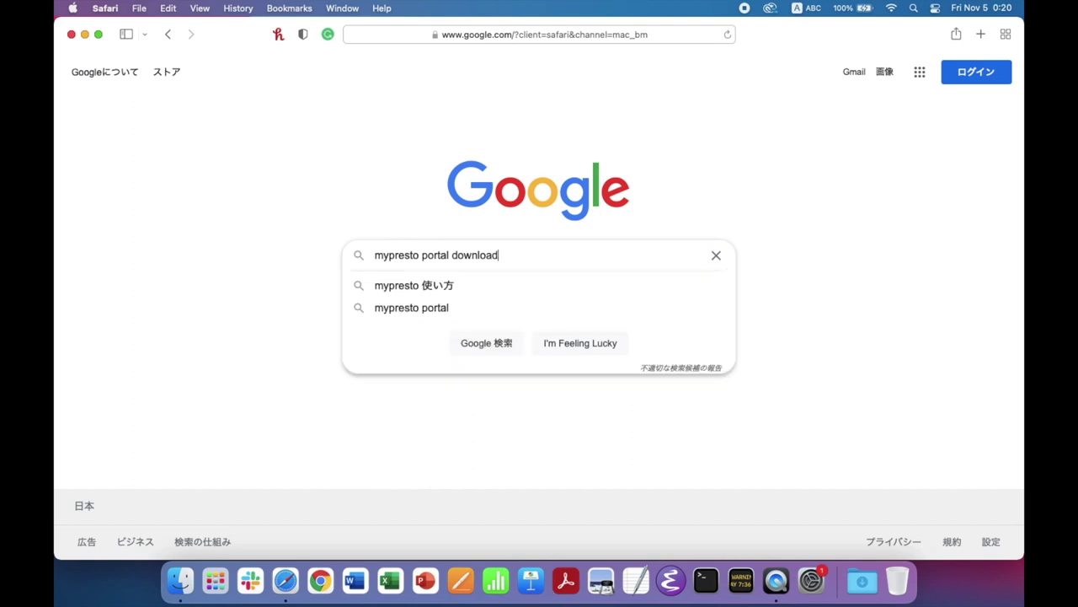
pyautogui.press('Return')
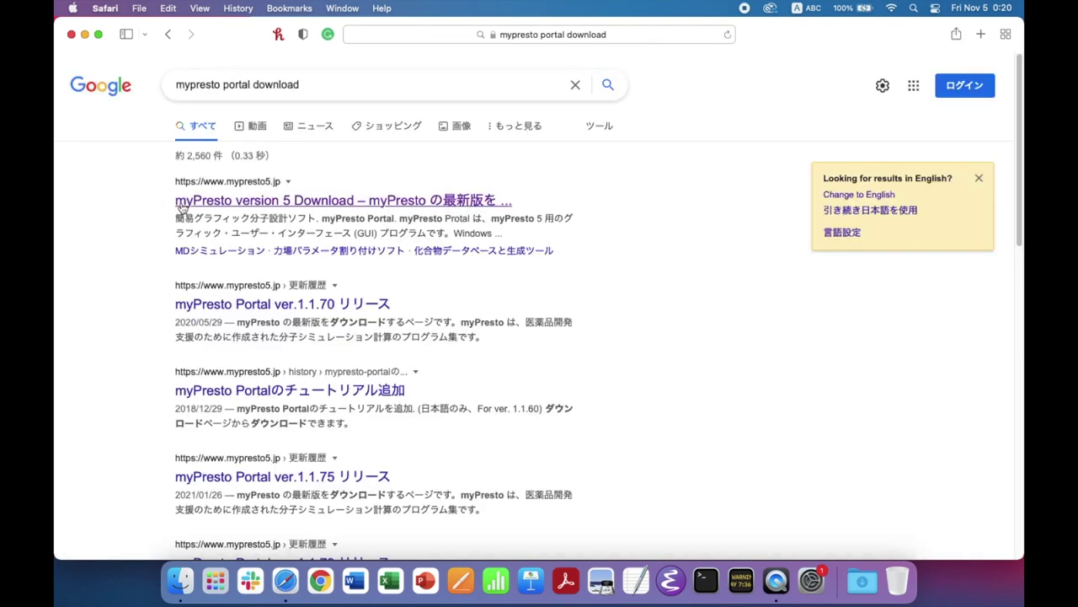
# Open the myPresto version 5 Download site from the results, switch it to English and go to its download page.
pyautogui.click(227, 202)
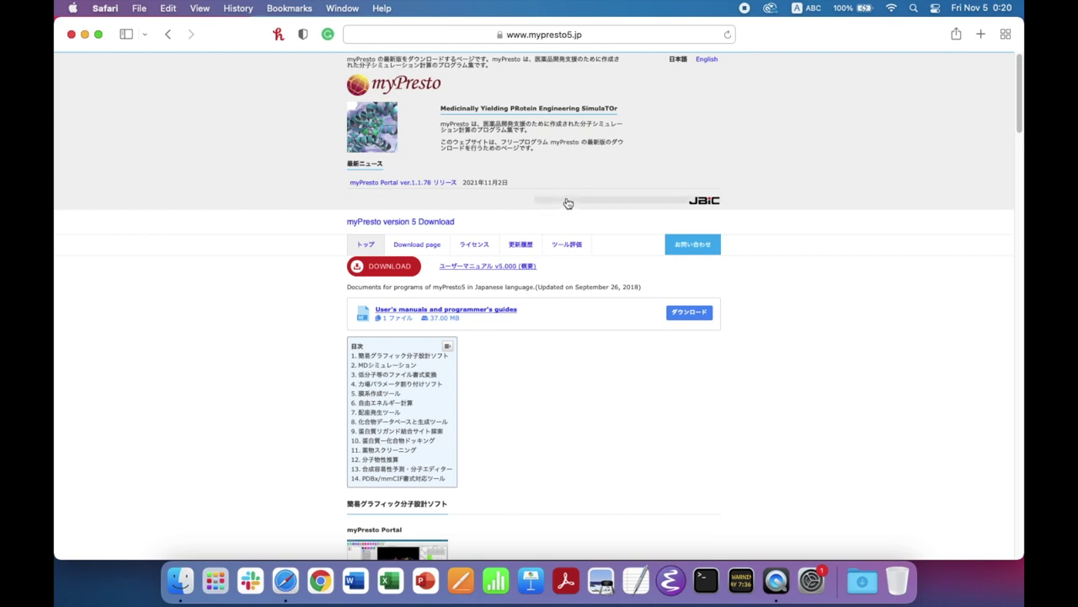
pyautogui.click(707, 65)
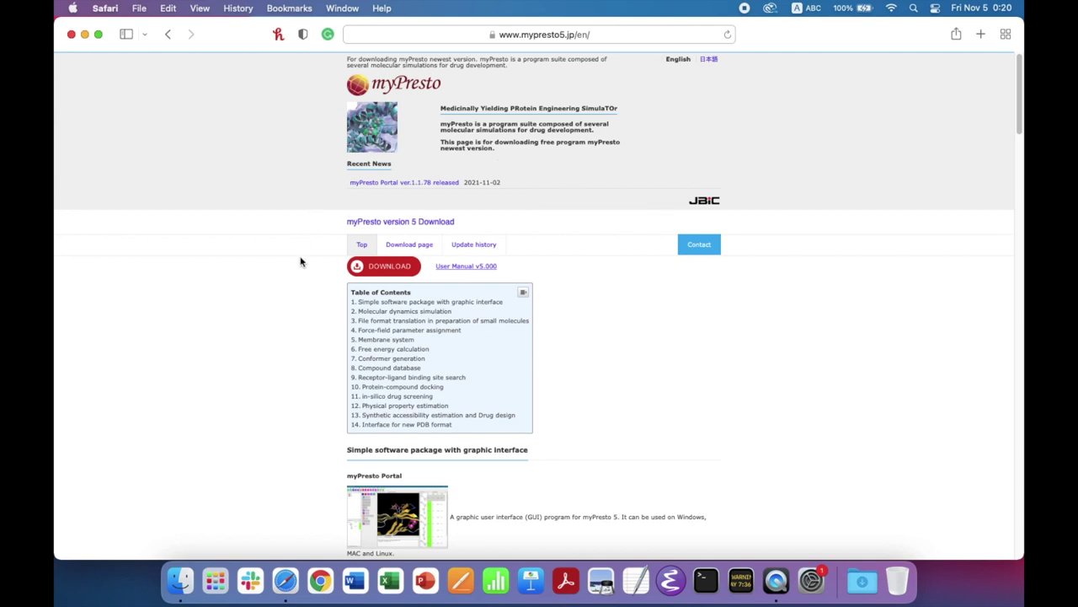
pyautogui.scroll(-10, 300, 262)
pyautogui.scroll(-2, 301, 262)
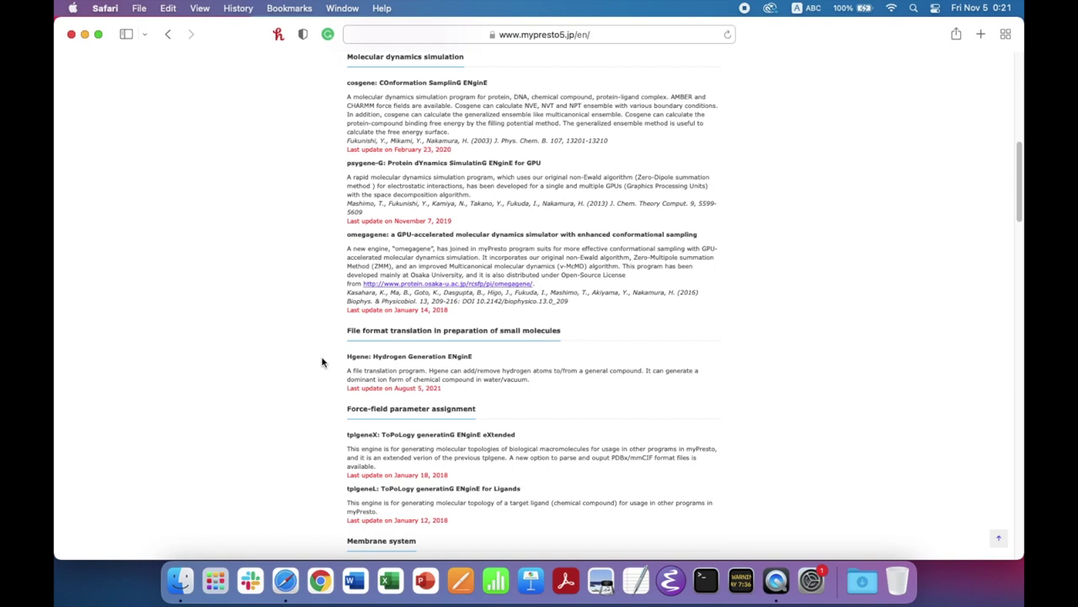
pyautogui.scroll(5, 322, 361)
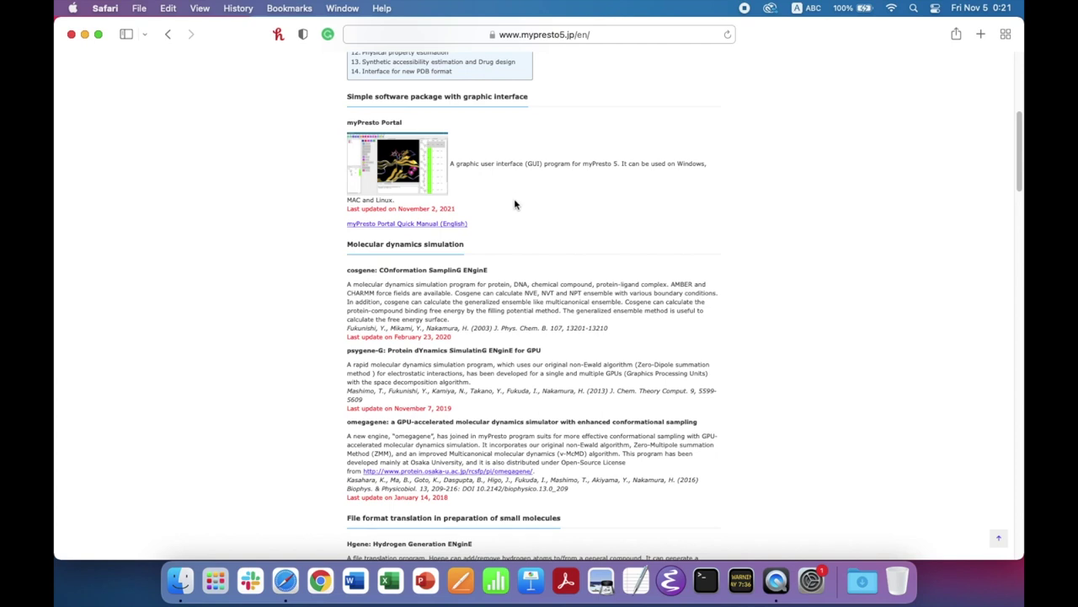
pyautogui.scroll(3, 486, 198)
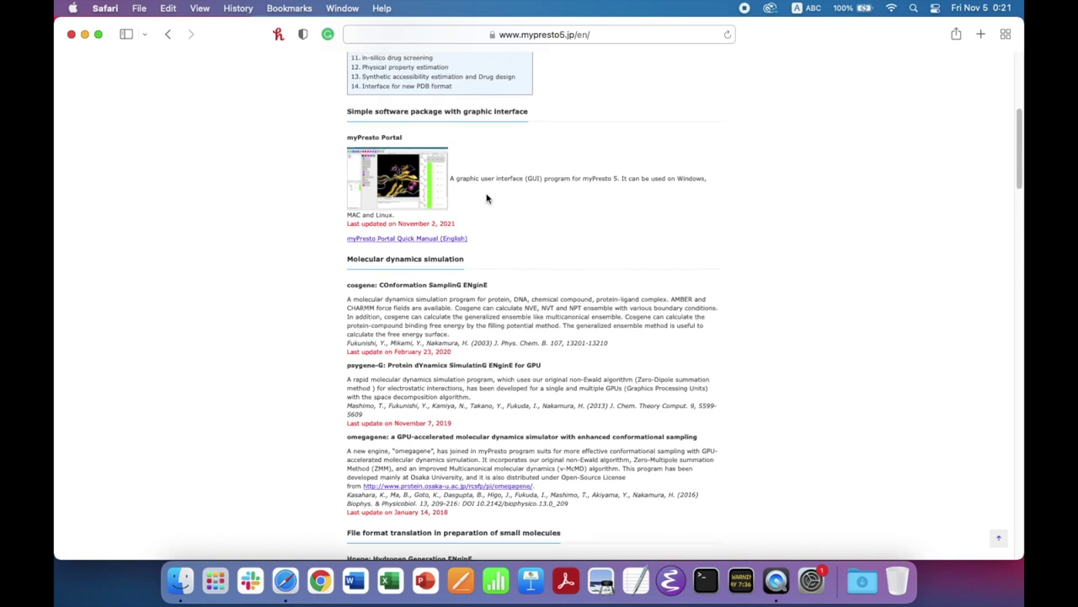
pyautogui.scroll(8, 257, 228)
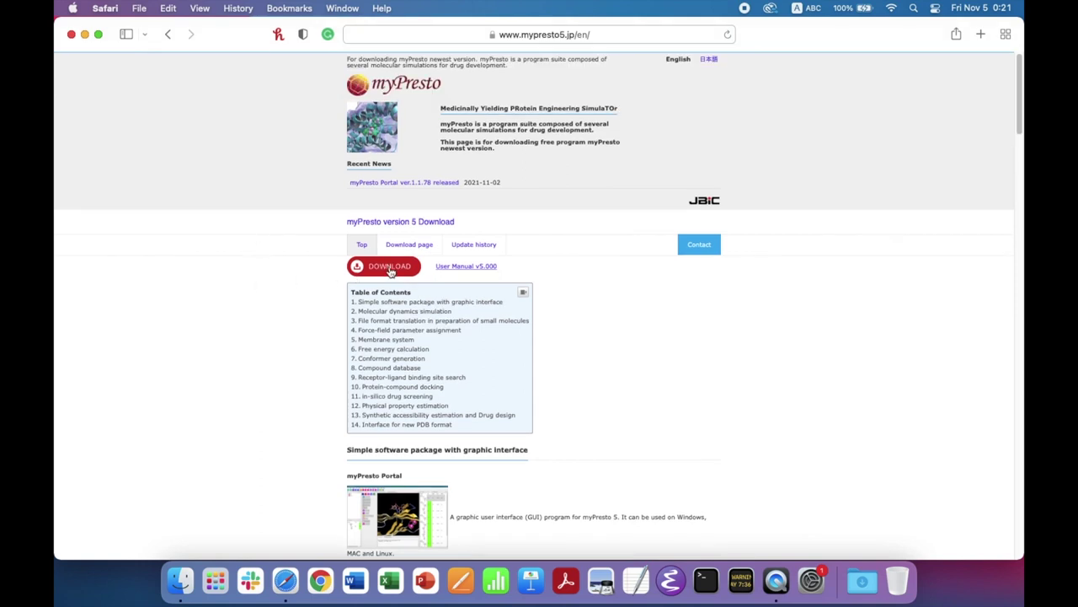
pyautogui.click(411, 272)
pyautogui.click(299, 385)
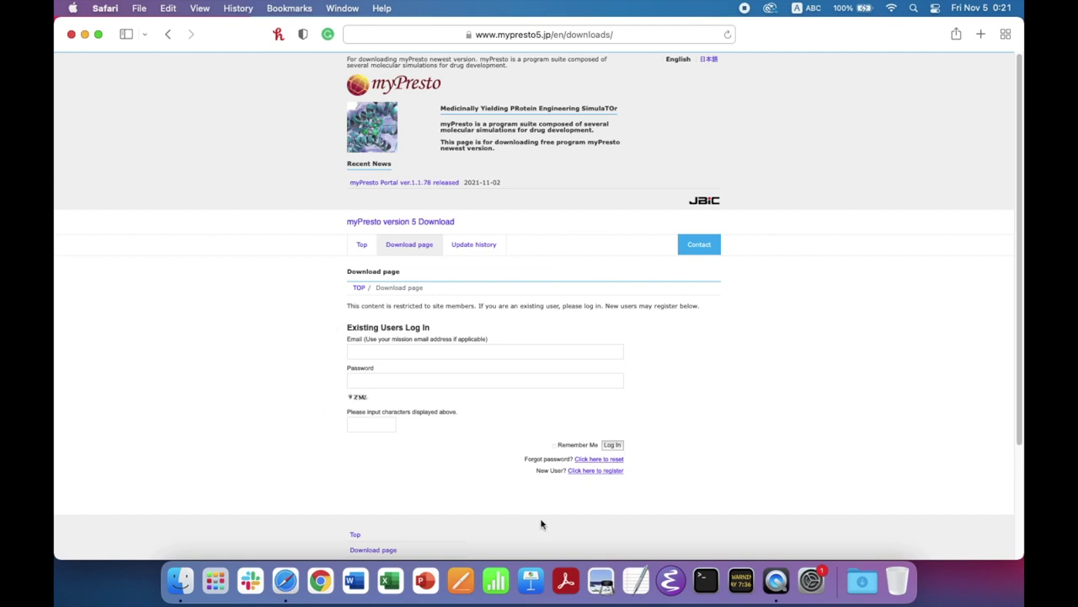
# View the new user registration form and return to the existing users' login page.
pyautogui.click(594, 474)
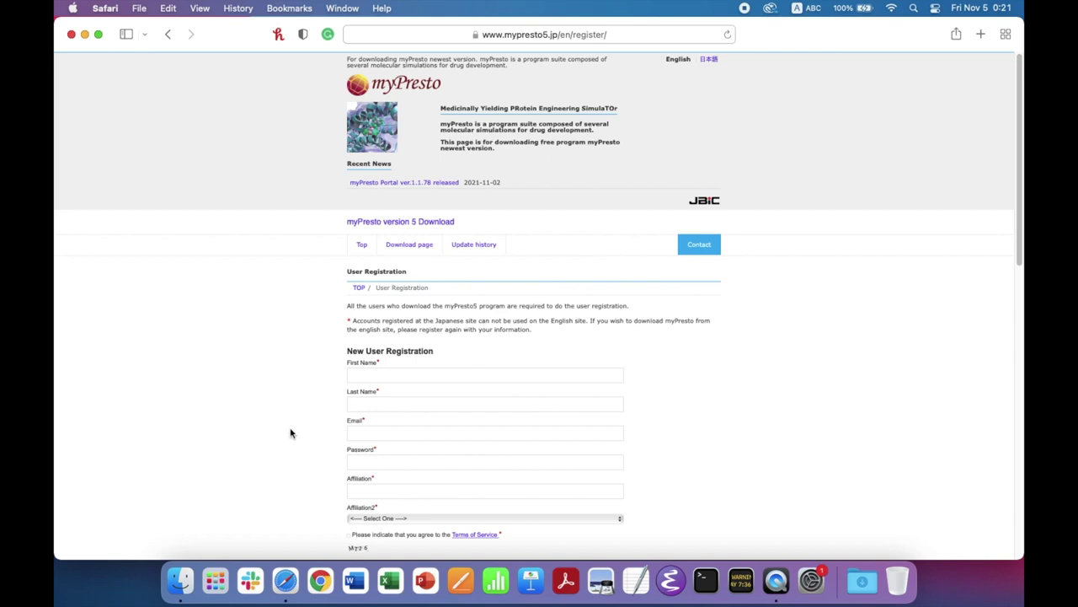
pyautogui.scroll(-5, 290, 433)
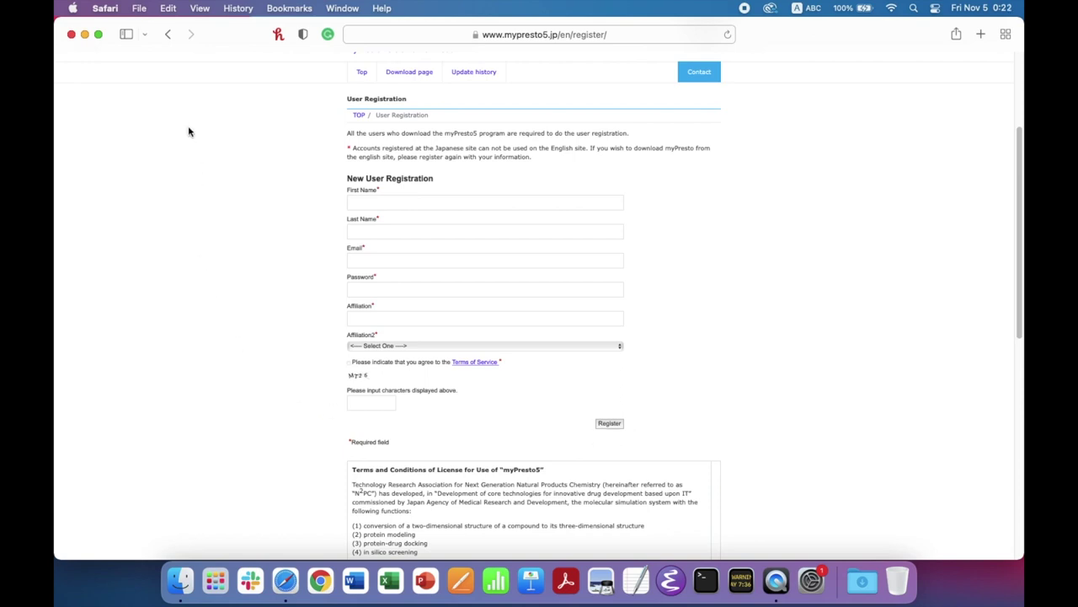
pyautogui.click(168, 37)
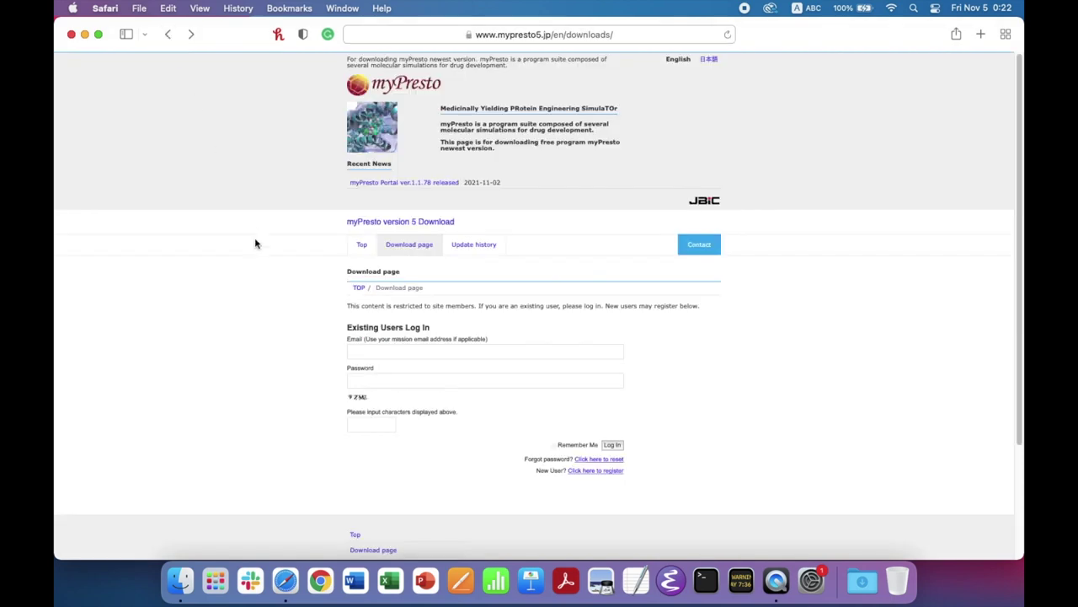
# Log in as an existing user with the saved e-mail and password and the displayed verification characters.
pyautogui.click(369, 354)
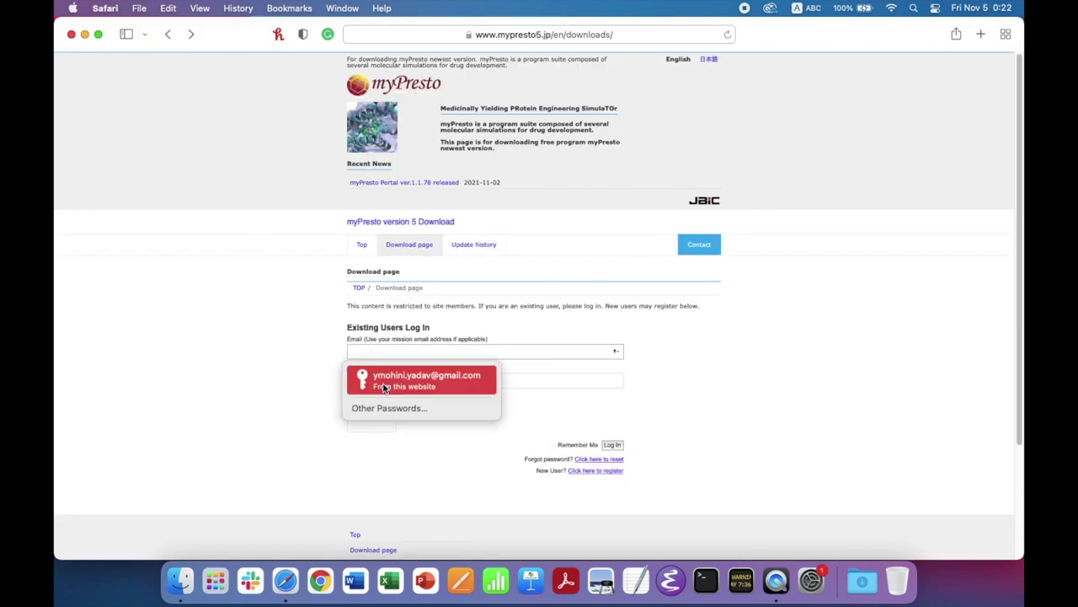
pyautogui.click(385, 379)
pyautogui.click(377, 422)
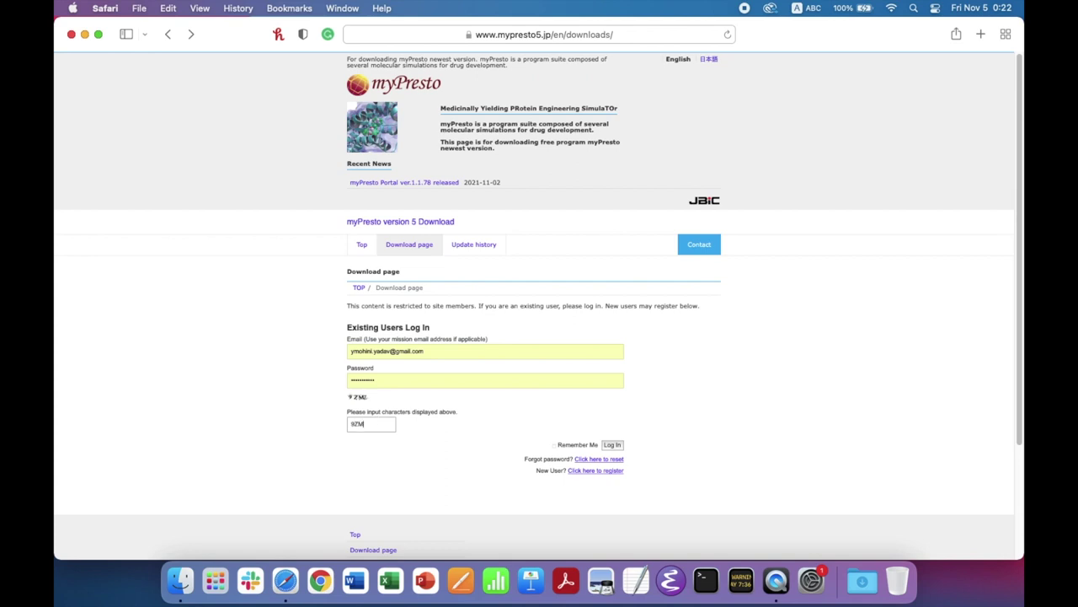
pyautogui.click(453, 443)
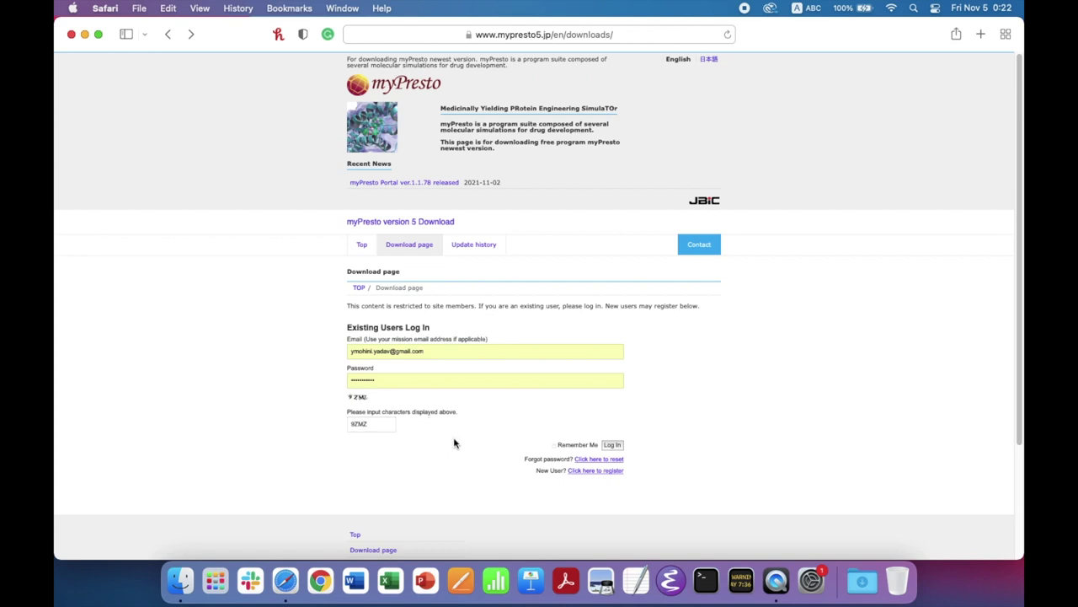
pyautogui.click(618, 448)
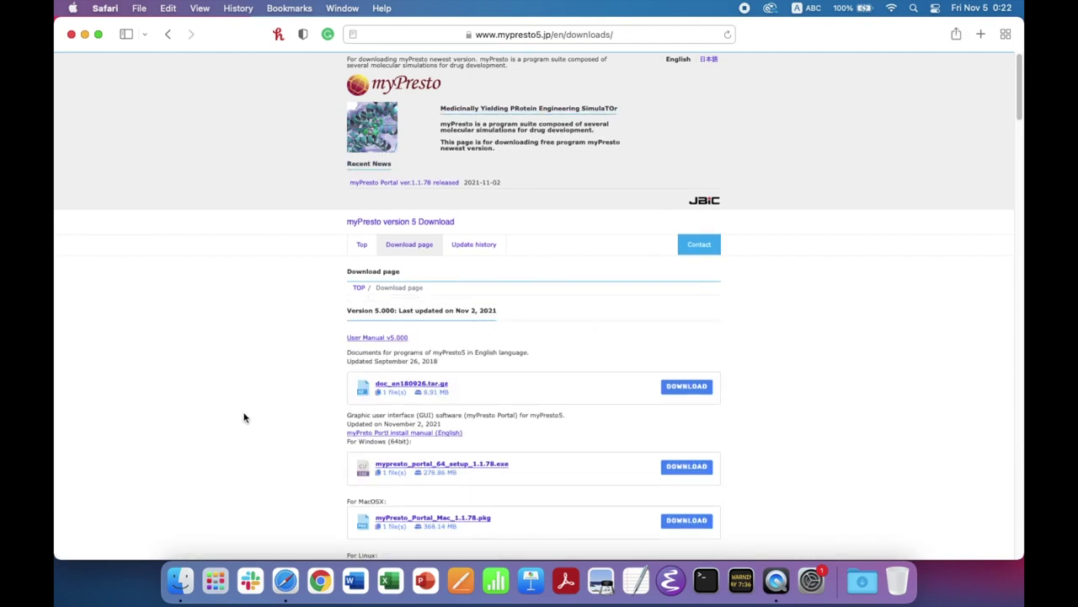
# Look through the download page for the myPresto Portal installers for Windows, MacOSX and Linux and the other program packages.
pyautogui.scroll(-1, 245, 396)
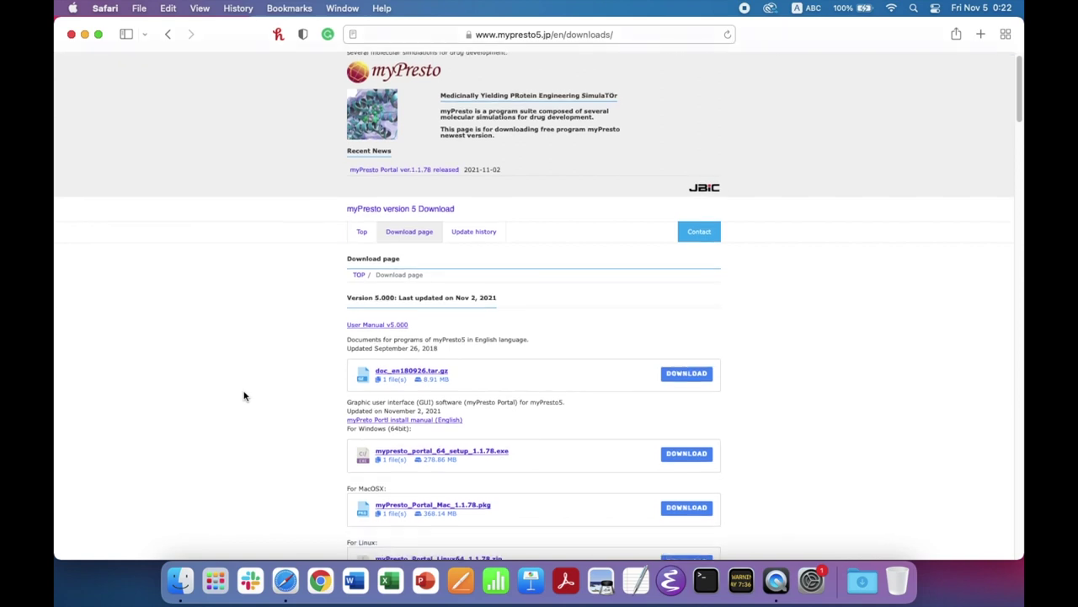
pyautogui.scroll(-1, 245, 396)
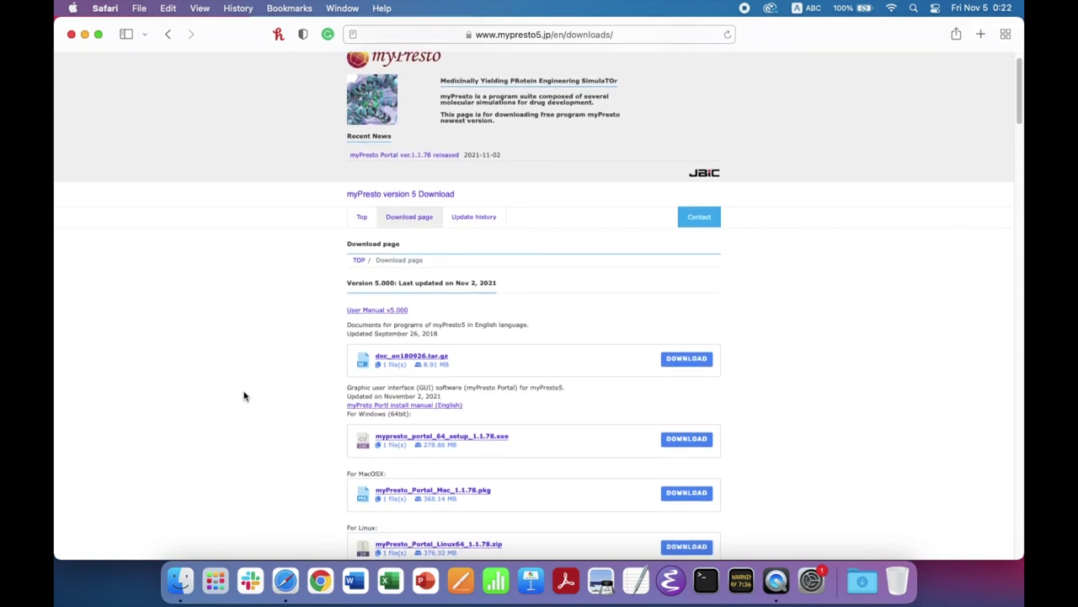
pyautogui.scroll(-5, 244, 396)
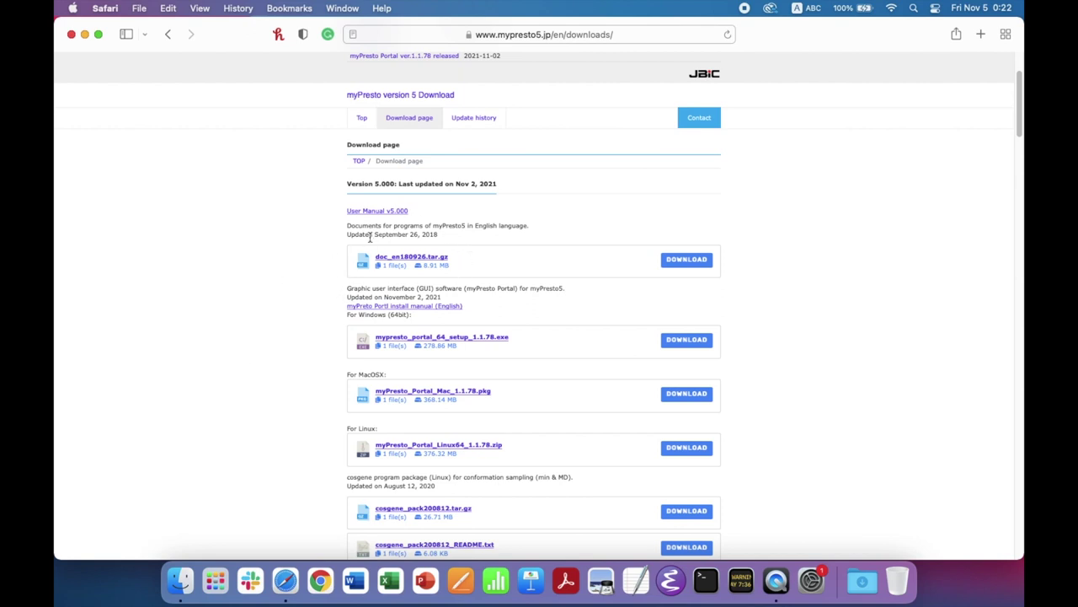
pyautogui.scroll(-3, 288, 317)
pyautogui.scroll(-4, 288, 318)
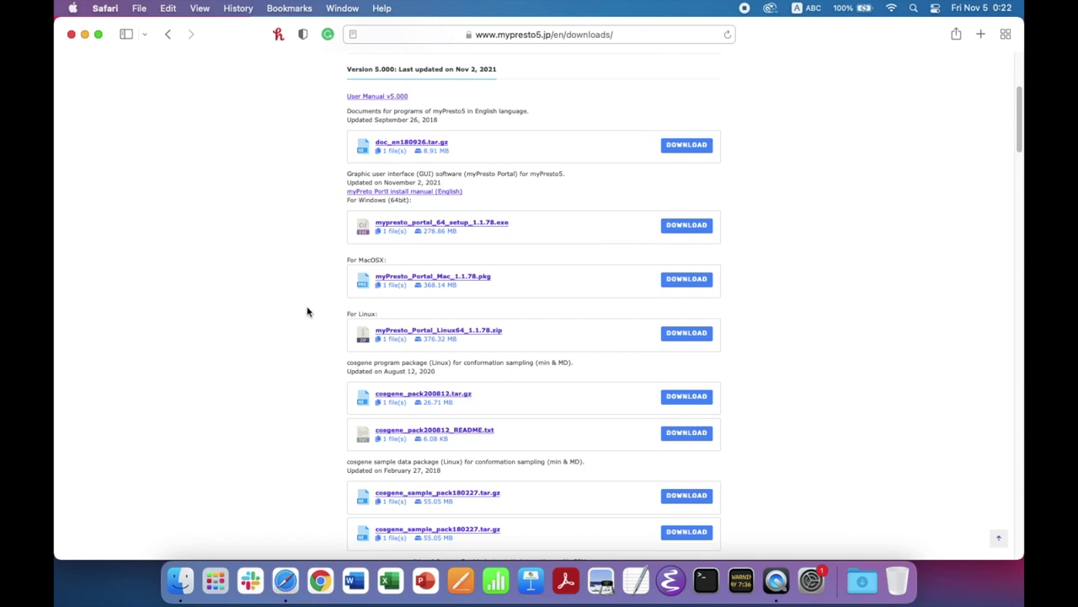
pyautogui.scroll(-4, 281, 374)
pyautogui.scroll(-10, 281, 373)
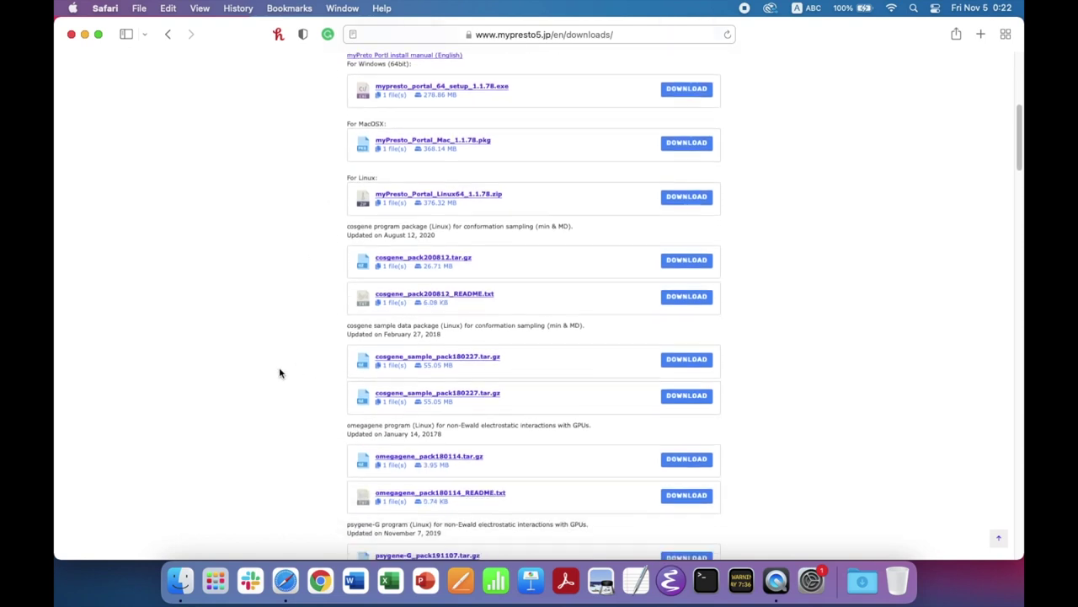
pyautogui.scroll(11, 281, 374)
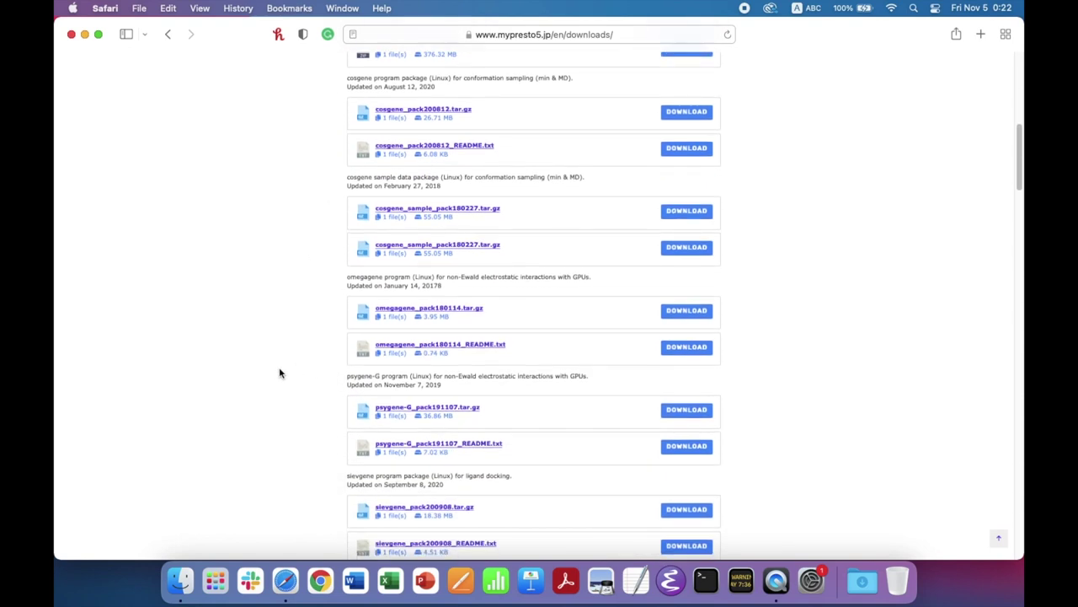
pyautogui.scroll(3, 280, 373)
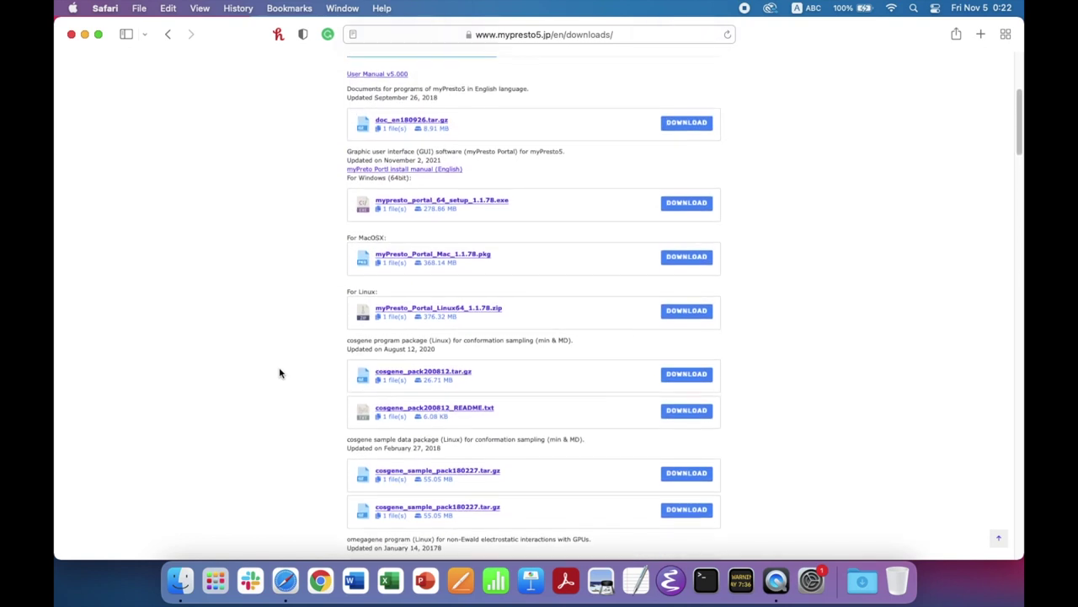
pyautogui.scroll(1, 281, 373)
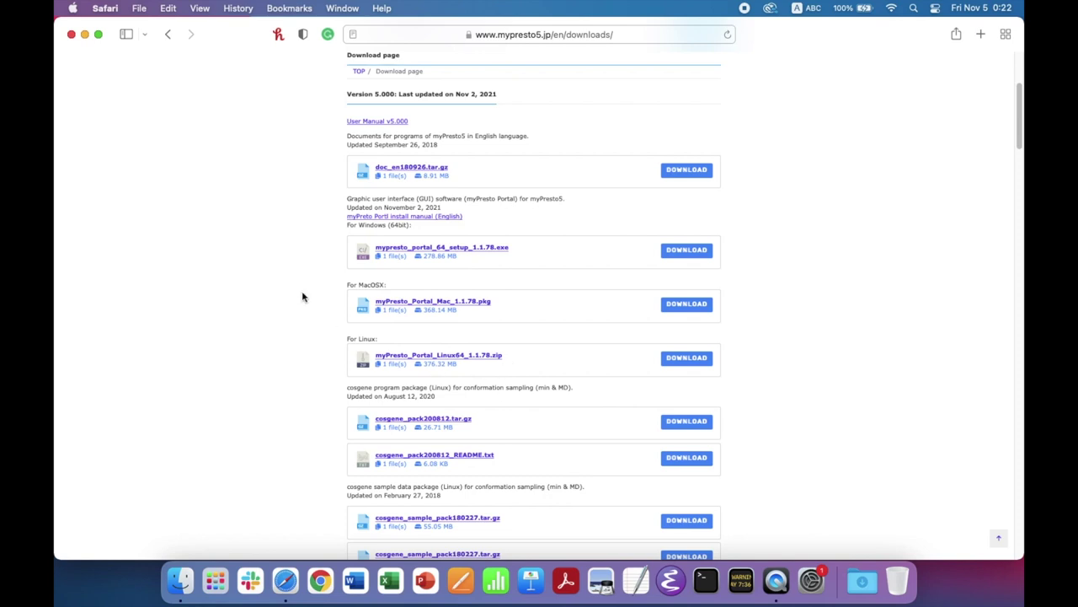
pyautogui.scroll(1, 304, 297)
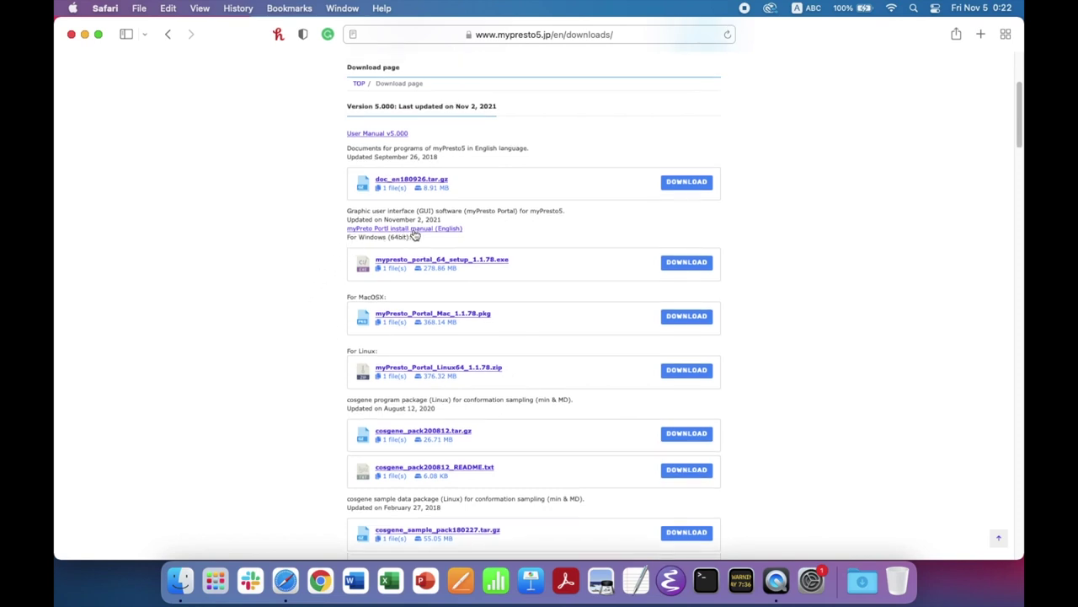
# Open the English myPresto Portal install manual and read its environment requirements and the Windows, Linux and Mac installation sections.
pyautogui.click(413, 229)
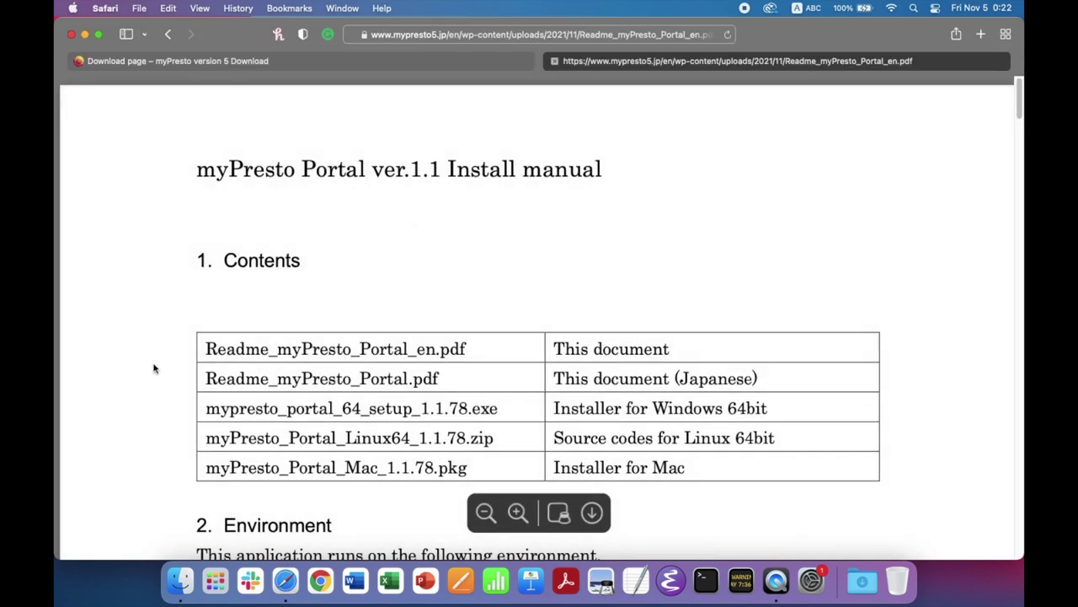
pyautogui.scroll(-2, 154, 368)
pyautogui.scroll(-3, 154, 368)
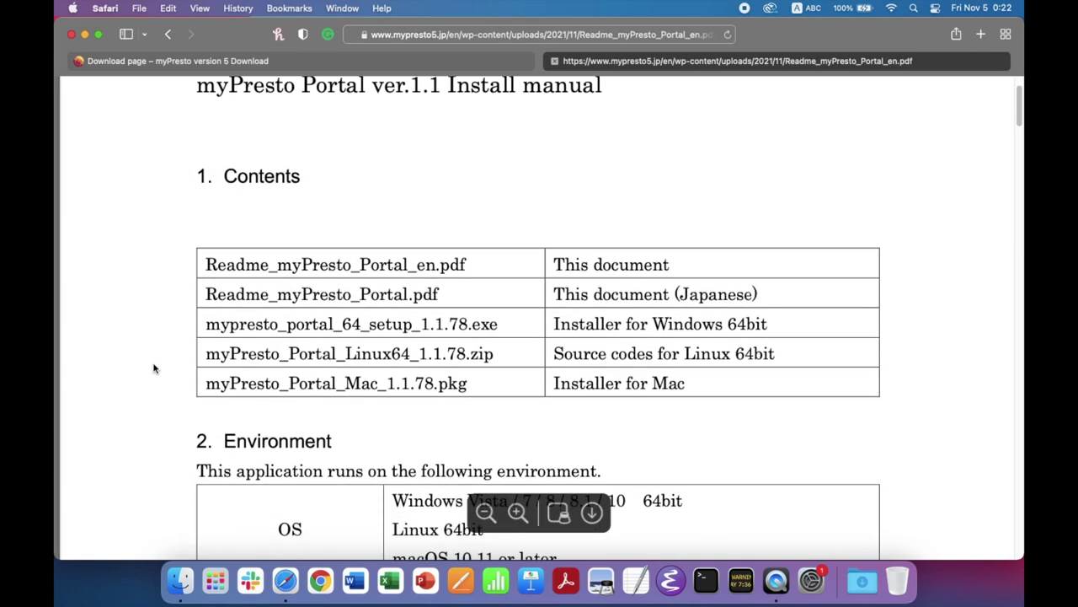
pyautogui.scroll(-3, 154, 368)
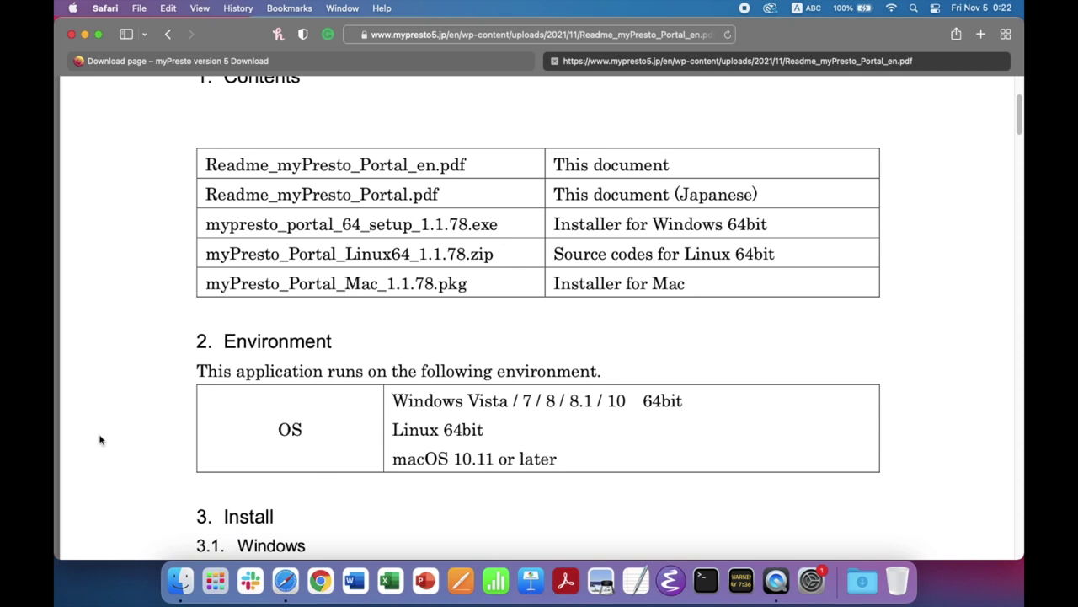
pyautogui.scroll(-10, 144, 437)
pyautogui.scroll(-15, 143, 437)
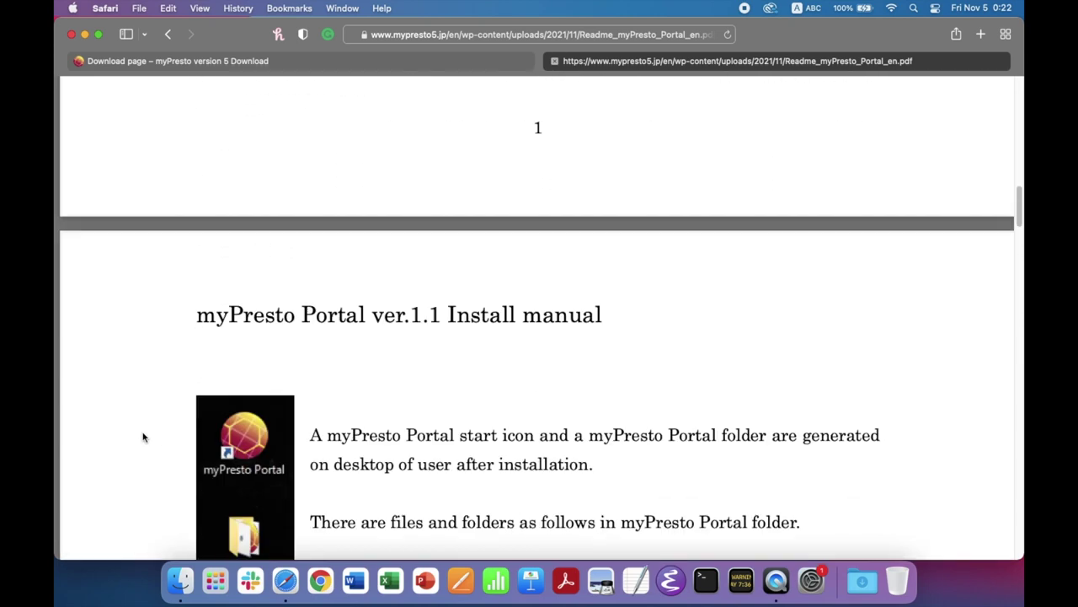
pyautogui.scroll(15, 143, 437)
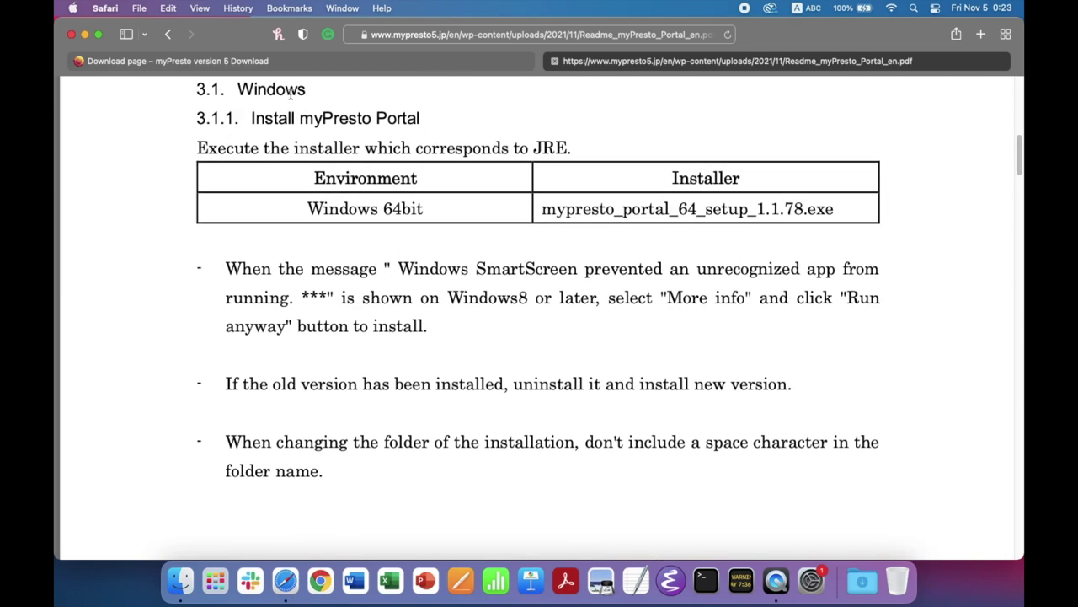
pyautogui.scroll(-10, 126, 442)
pyautogui.scroll(-10, 126, 441)
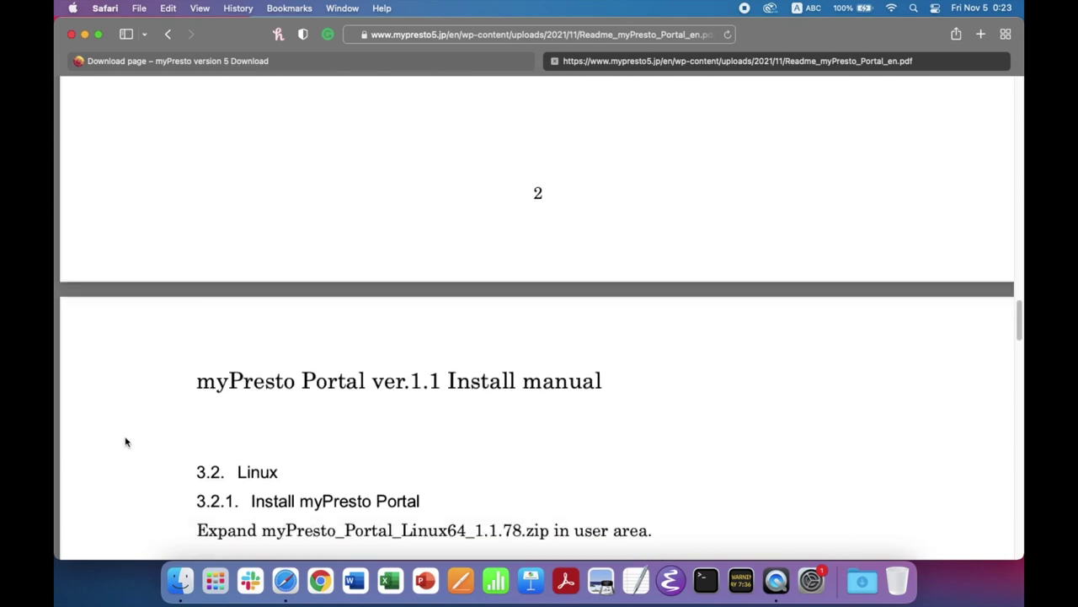
pyautogui.scroll(-10, 137, 484)
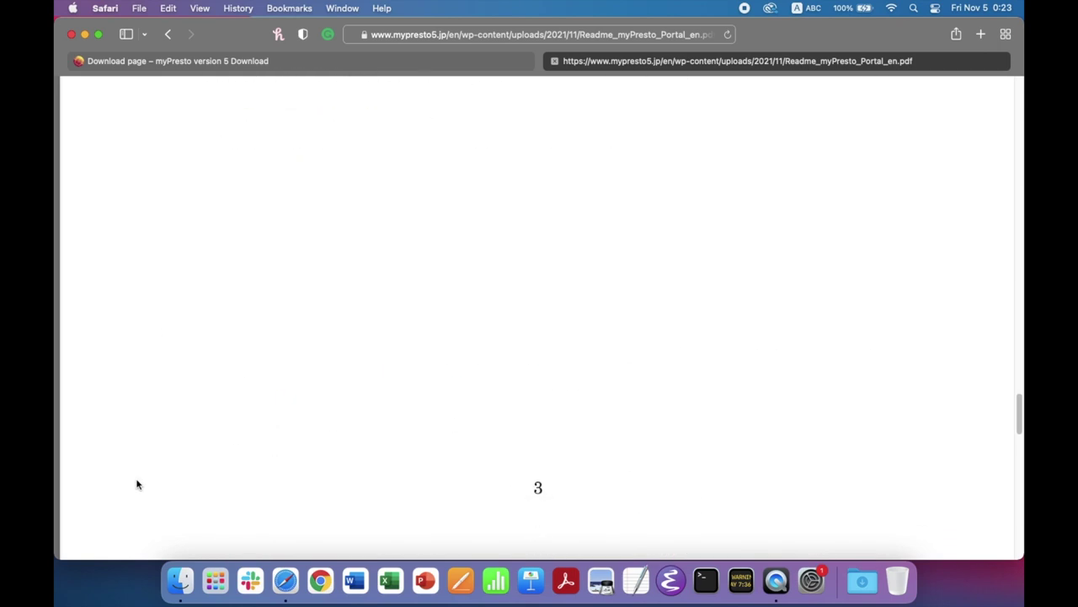
pyautogui.scroll(-2, 169, 262)
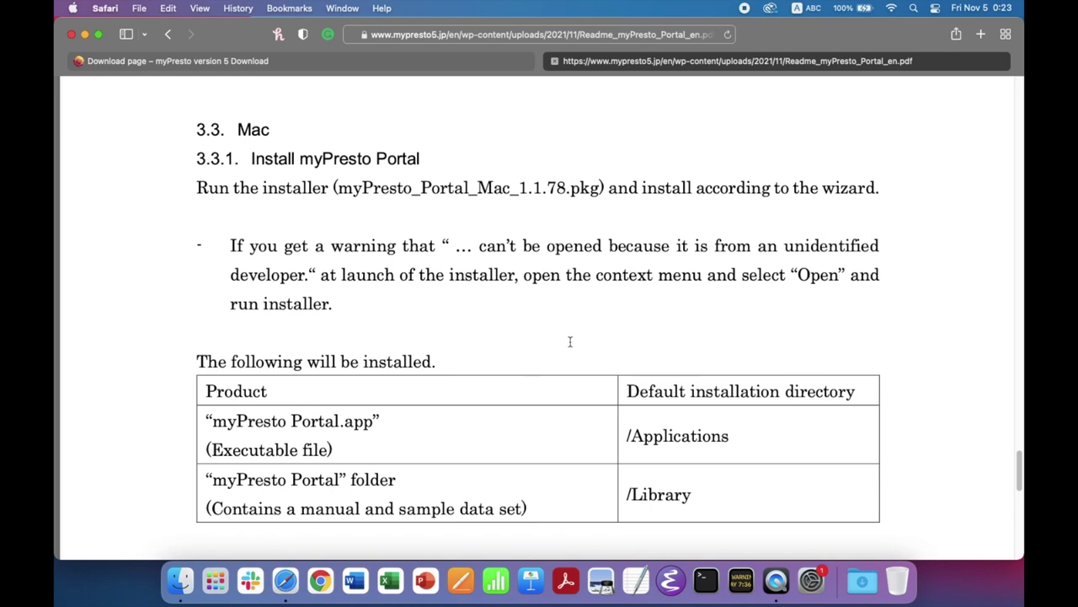
# Download the install manual PDF, then close the manual and the download page.
pyautogui.click(594, 514)
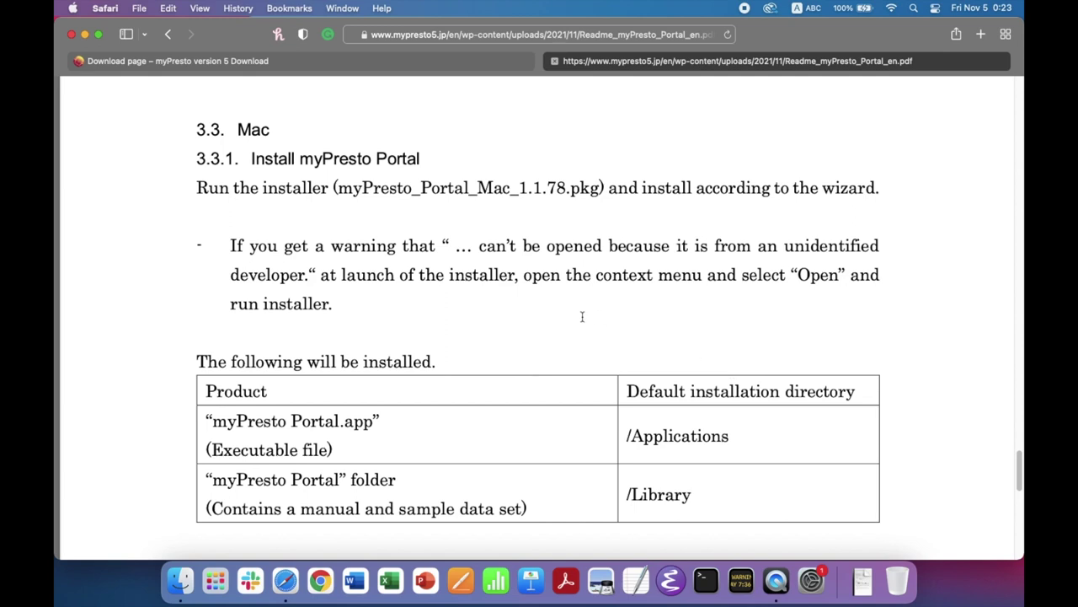
pyautogui.click(554, 63)
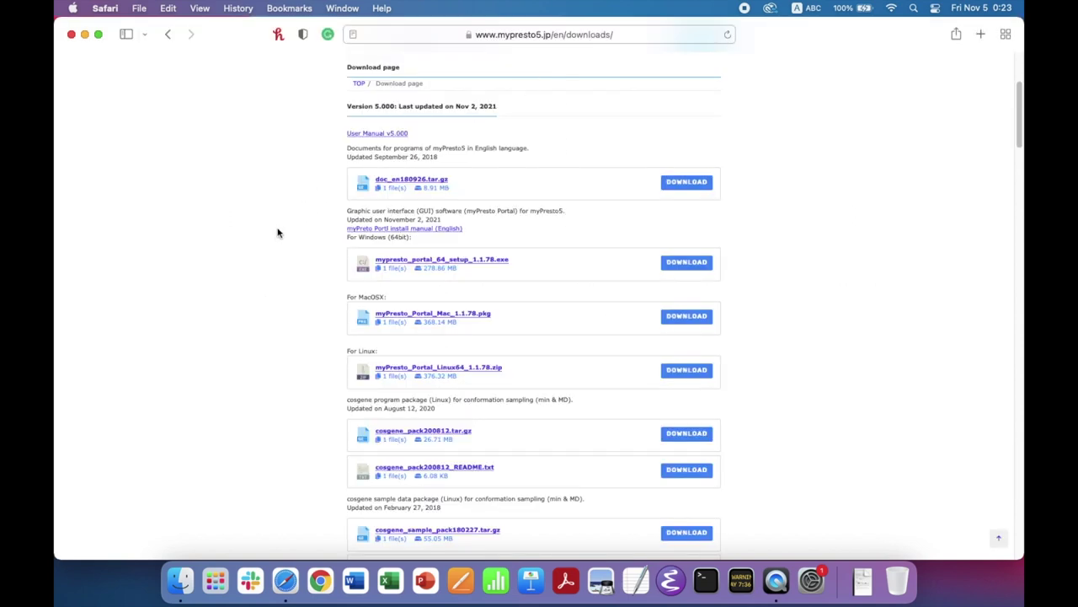
pyautogui.click(72, 35)
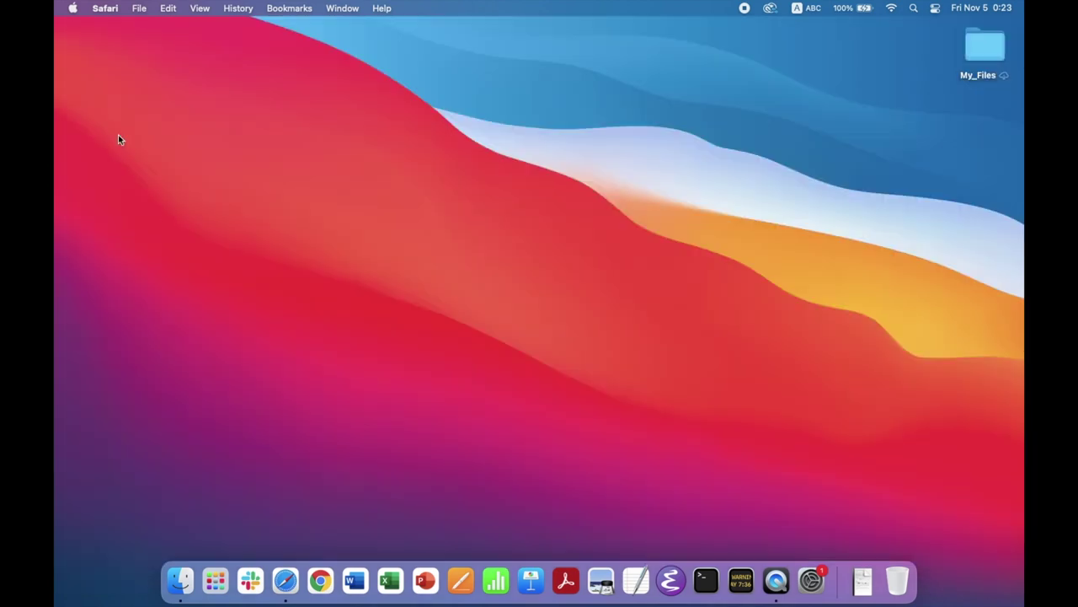
# Switch to the desktop and launch MyPrestoPortal from the installed applications.
pyautogui.click(344, 406)
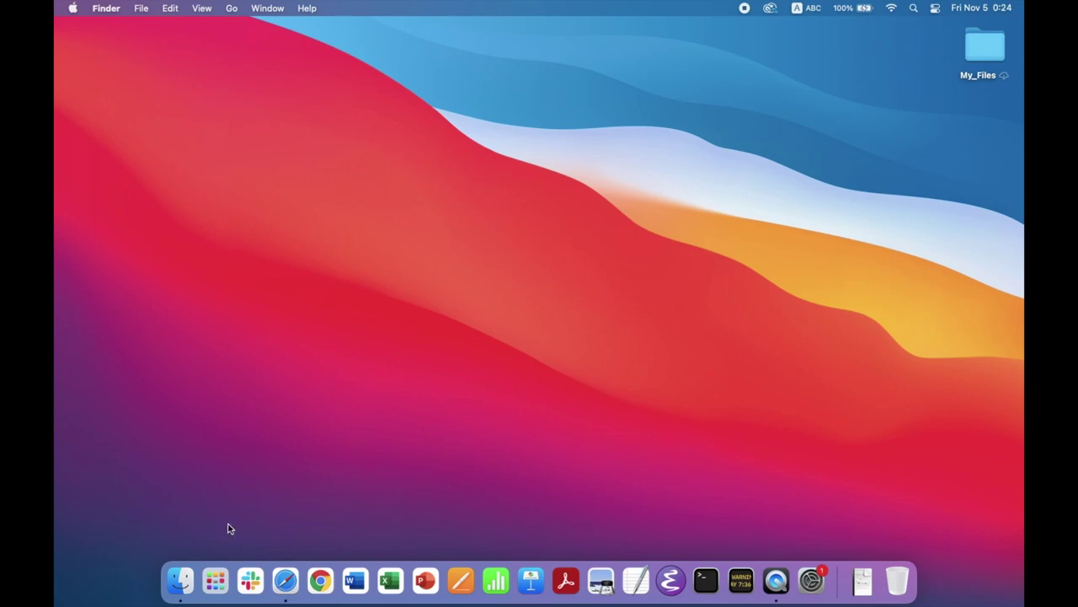
pyautogui.click(215, 579)
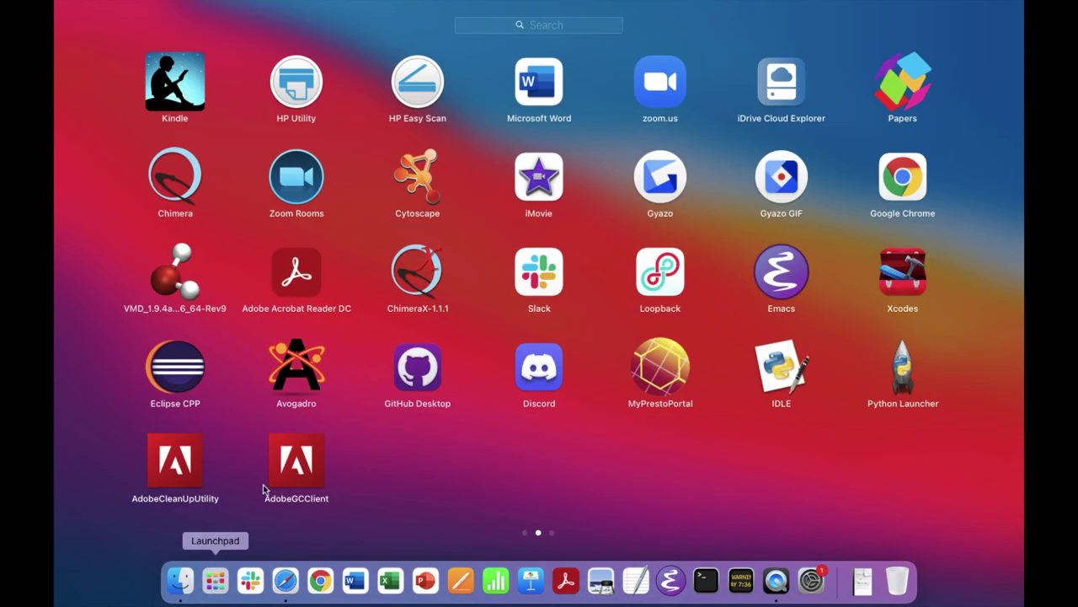
pyautogui.click(671, 380)
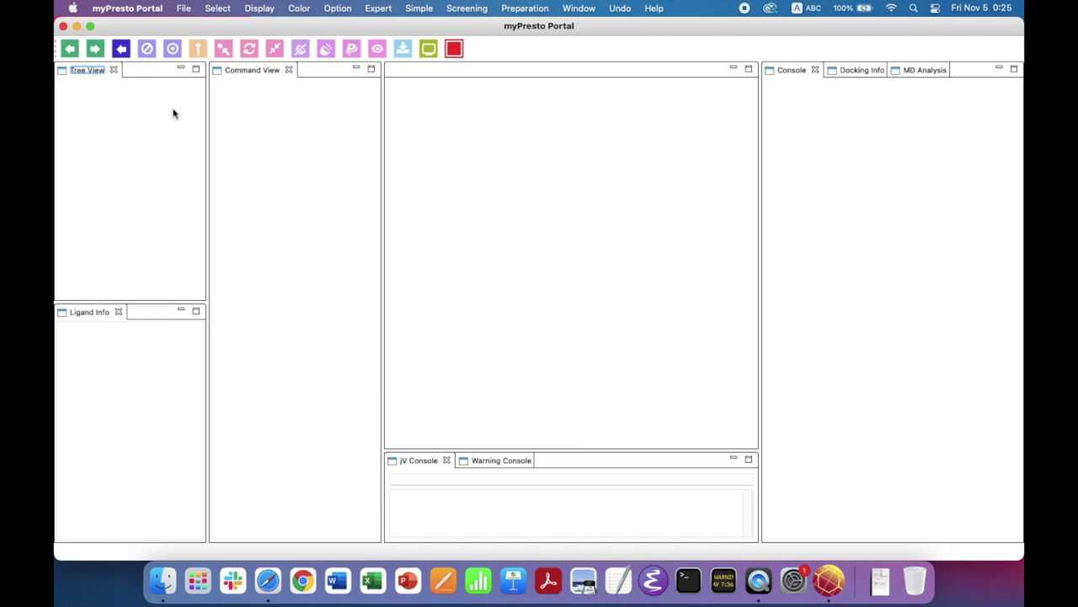
# Open the remote mmCIF / PDB structure with PDB ID 2bat.
pyautogui.click(187, 12)
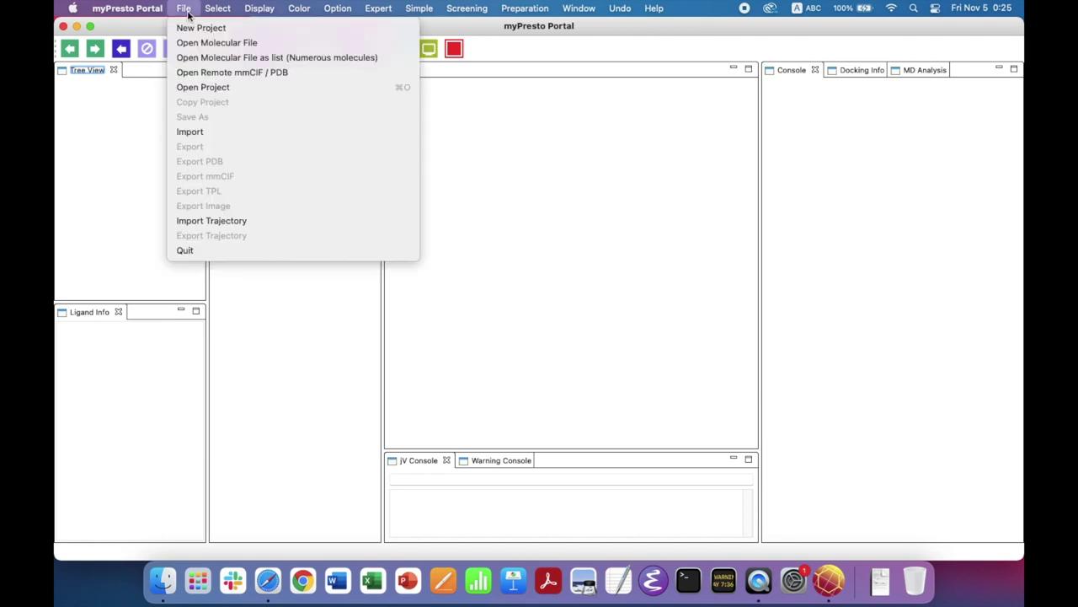
pyautogui.click(307, 72)
pyautogui.click(486, 260)
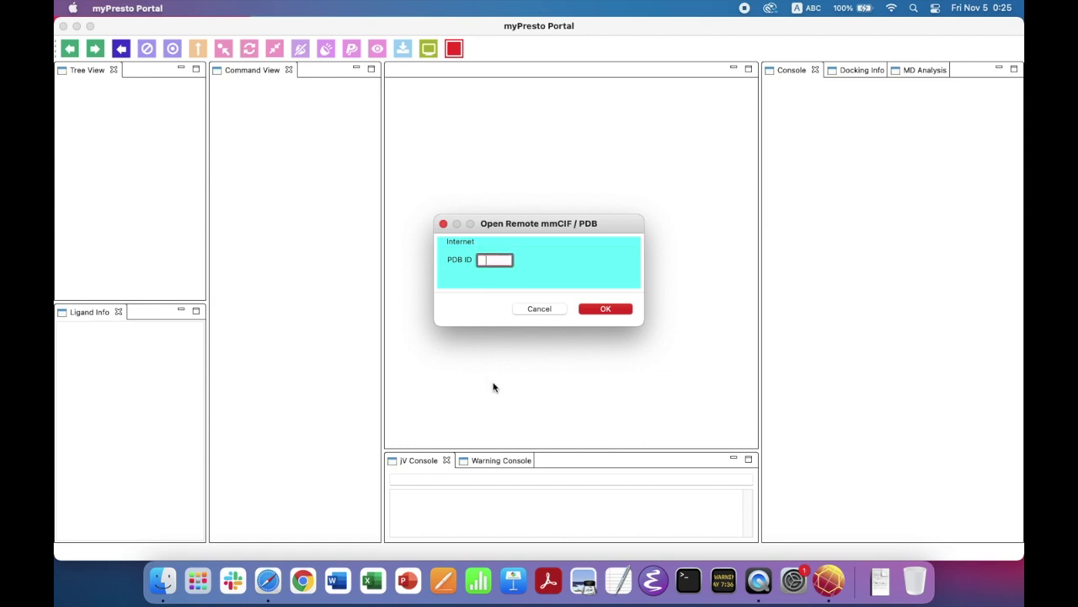
pyautogui.write('2bat')
pyautogui.click(627, 313)
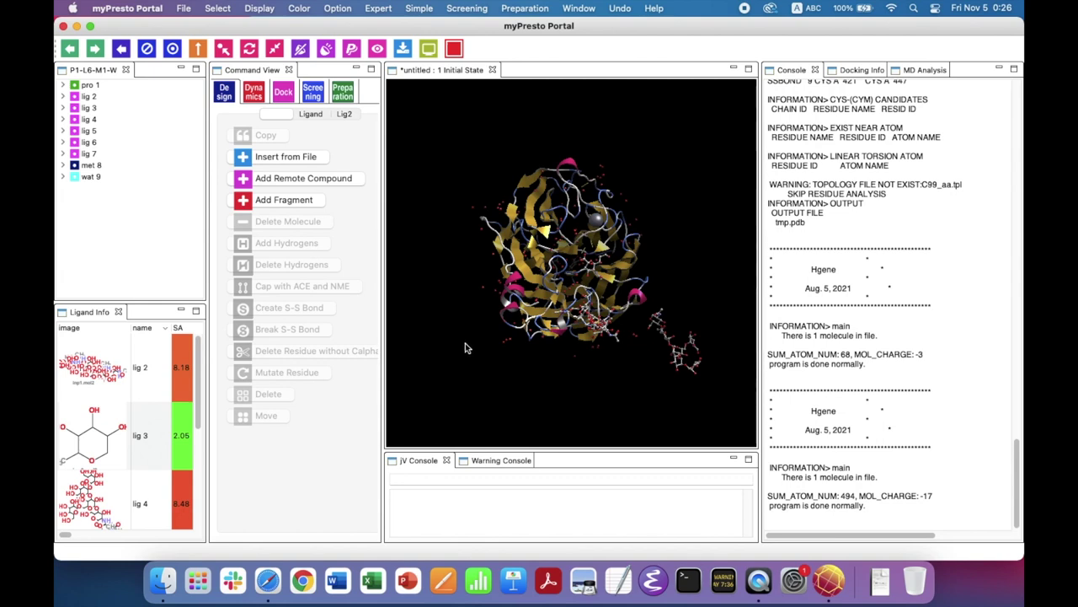
# Save the project in a new folder named myprestoportal-tutorial on the iCloud Desktop.
pyautogui.click(183, 8)
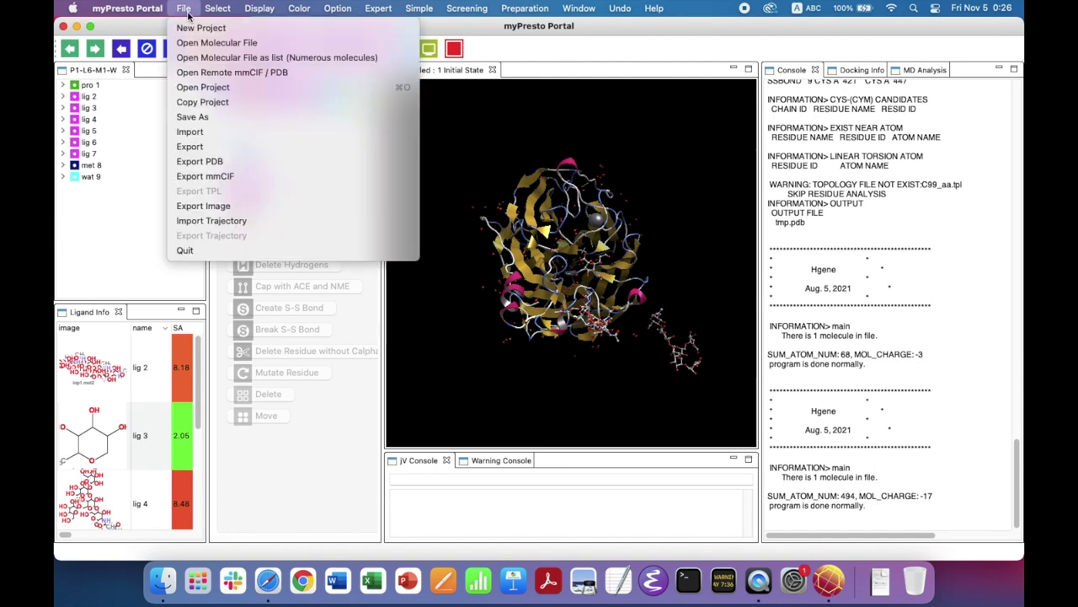
pyautogui.click(232, 115)
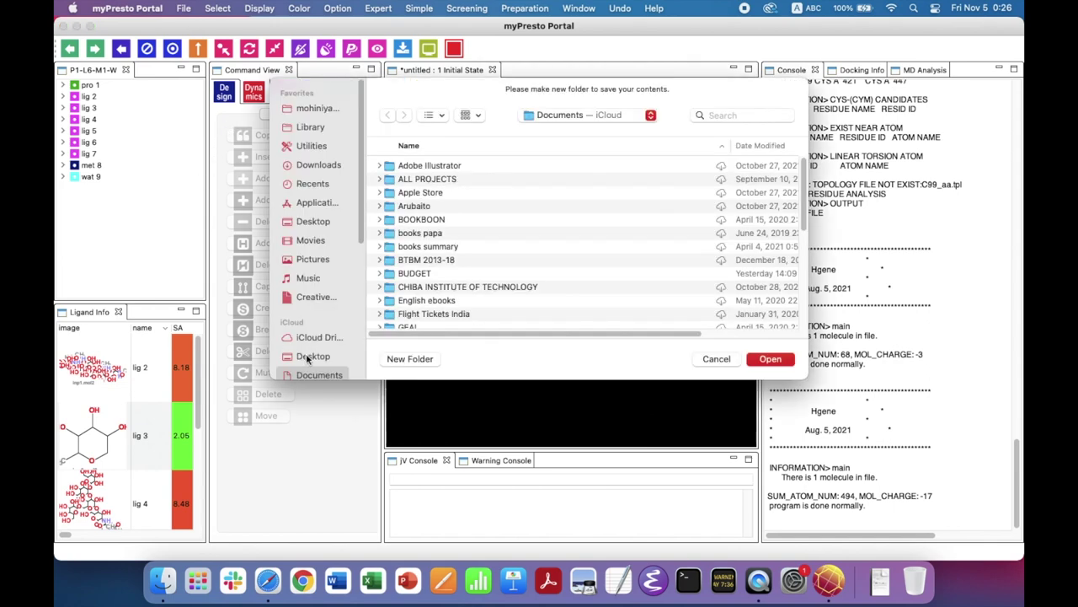
pyautogui.click(308, 356)
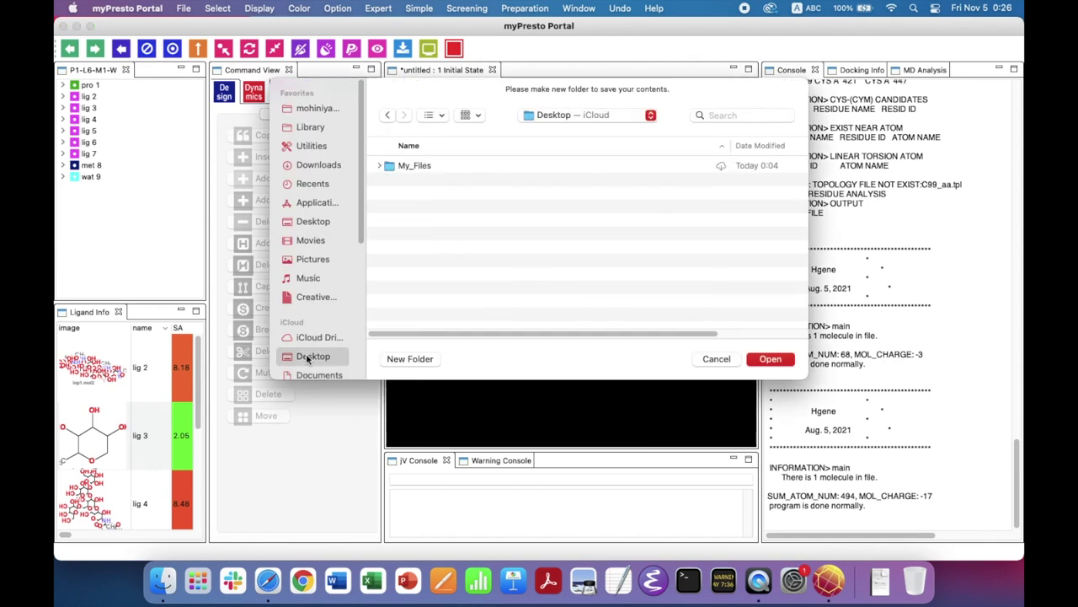
pyautogui.click(412, 358)
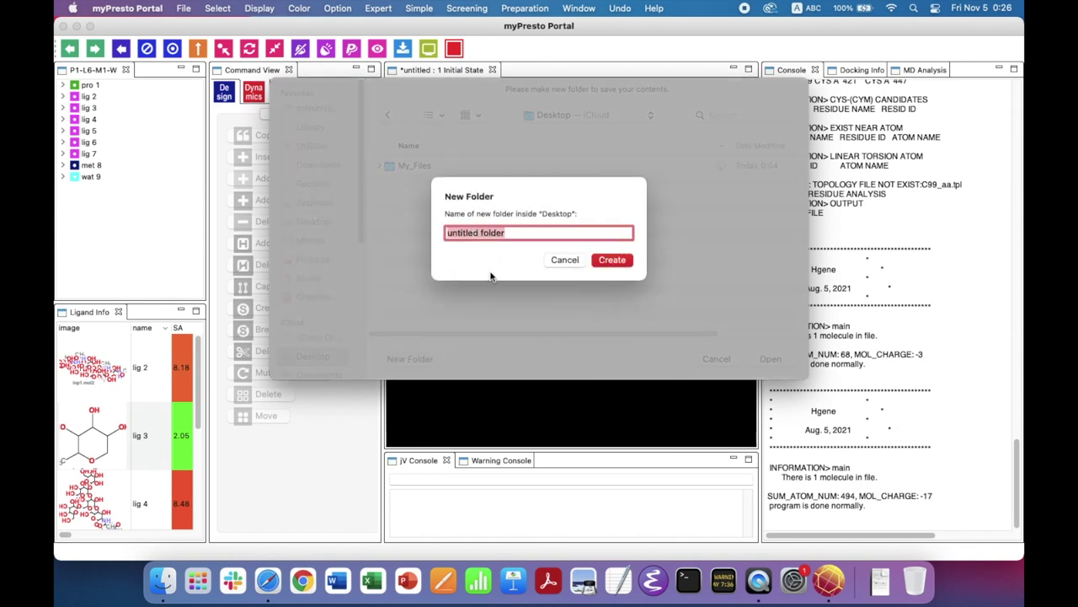
pyautogui.write('m')
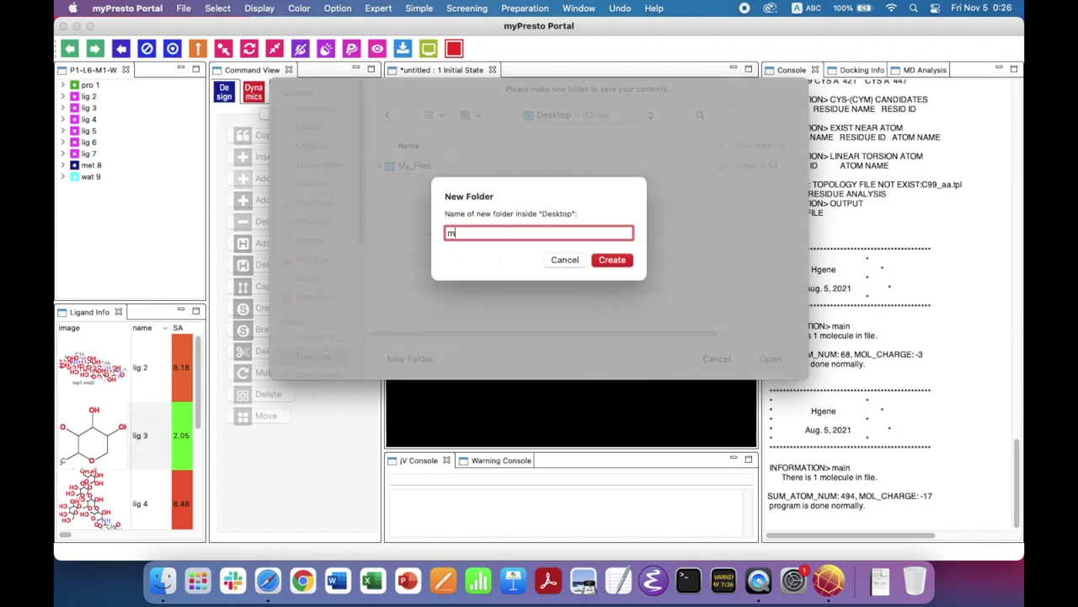
pyautogui.write('yprestoportal-tutorial')
pyautogui.click(631, 263)
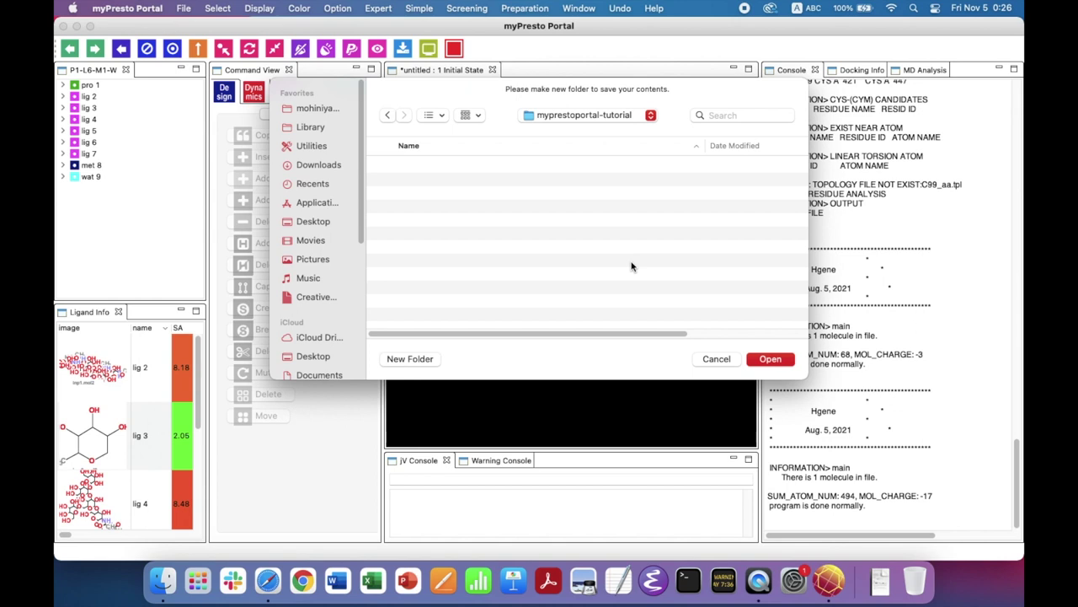
pyautogui.click(792, 364)
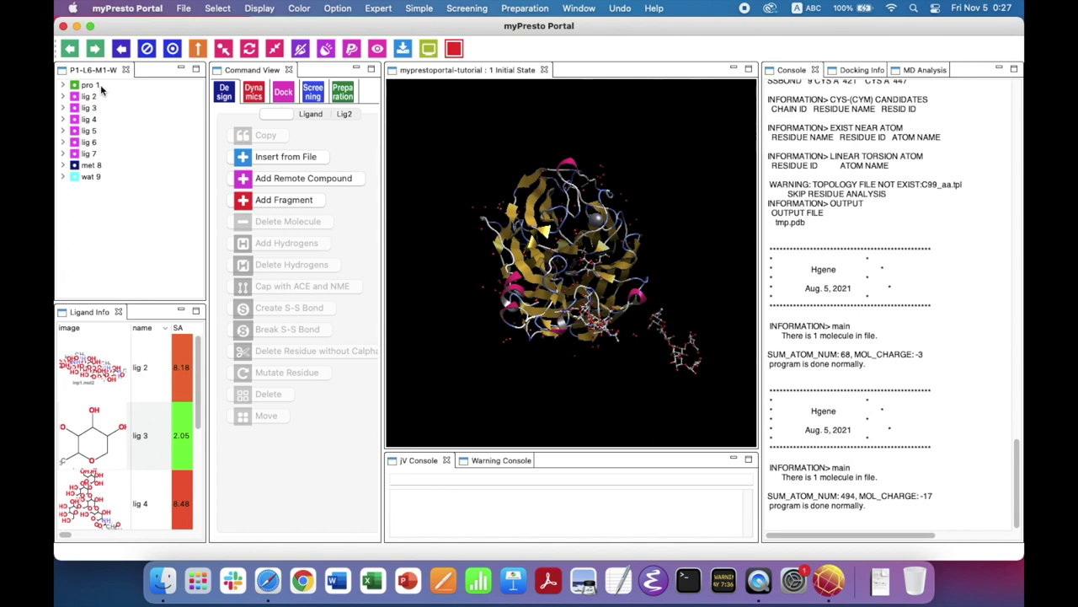
# Delete the water molecules wat 9 and the metal met 8 from the structure.
pyautogui.click(93, 177)
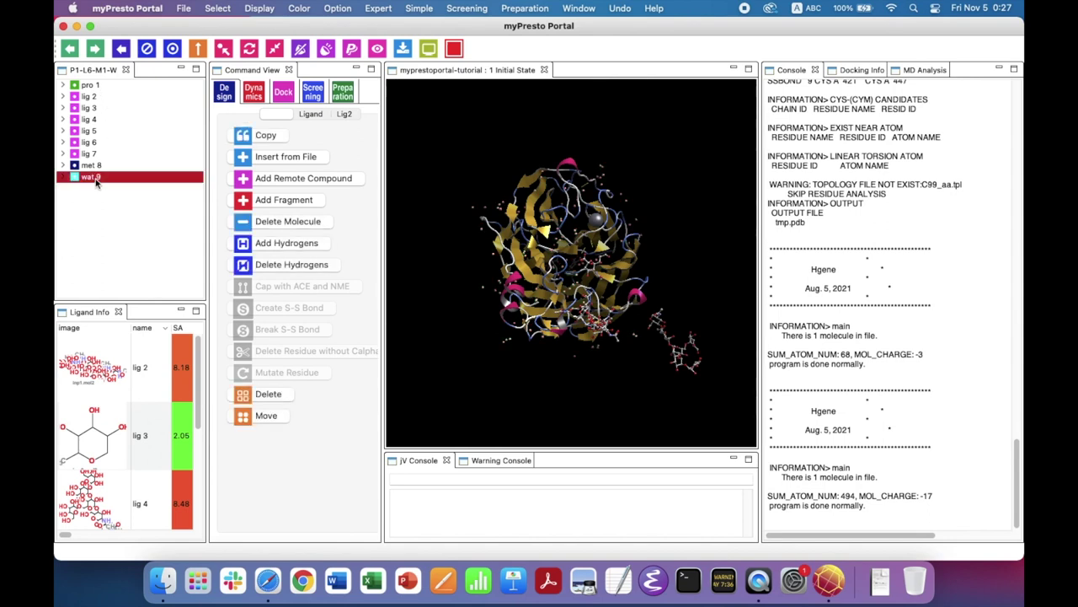
pyautogui.click(326, 226)
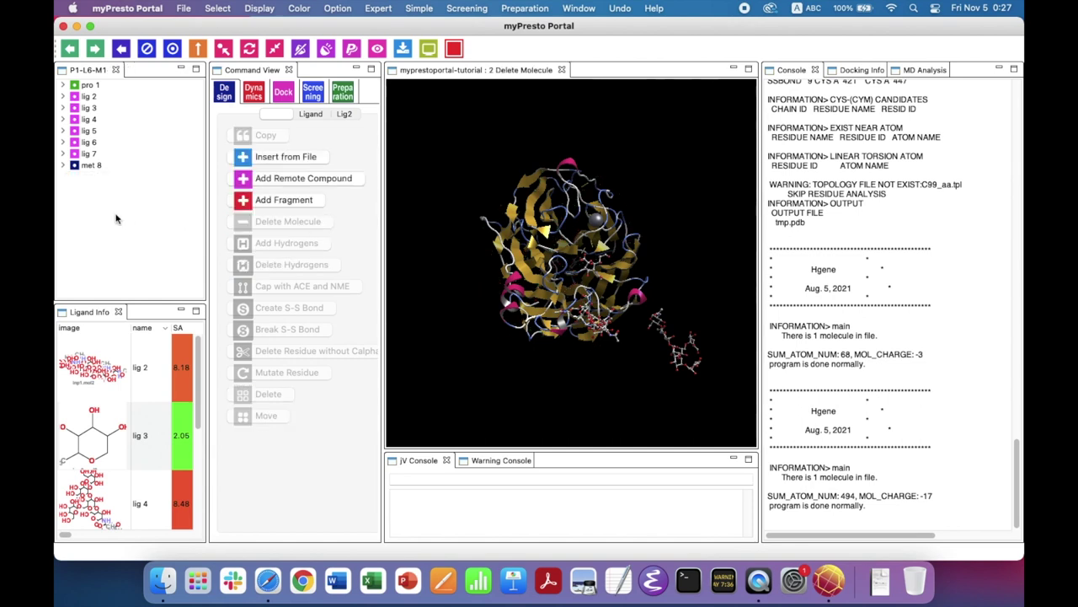
pyautogui.click(97, 166)
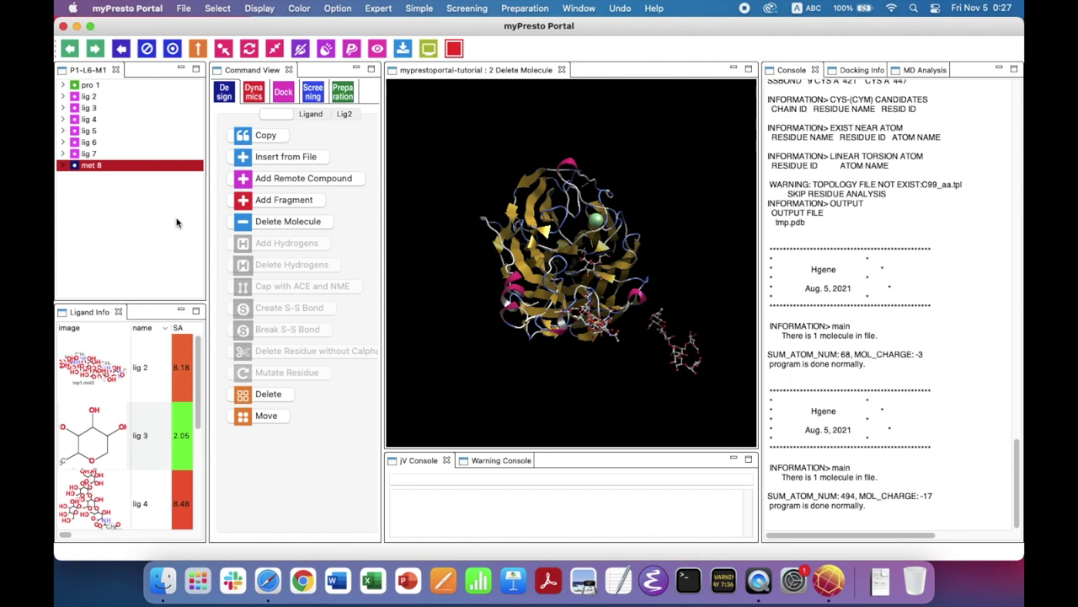
pyautogui.click(327, 223)
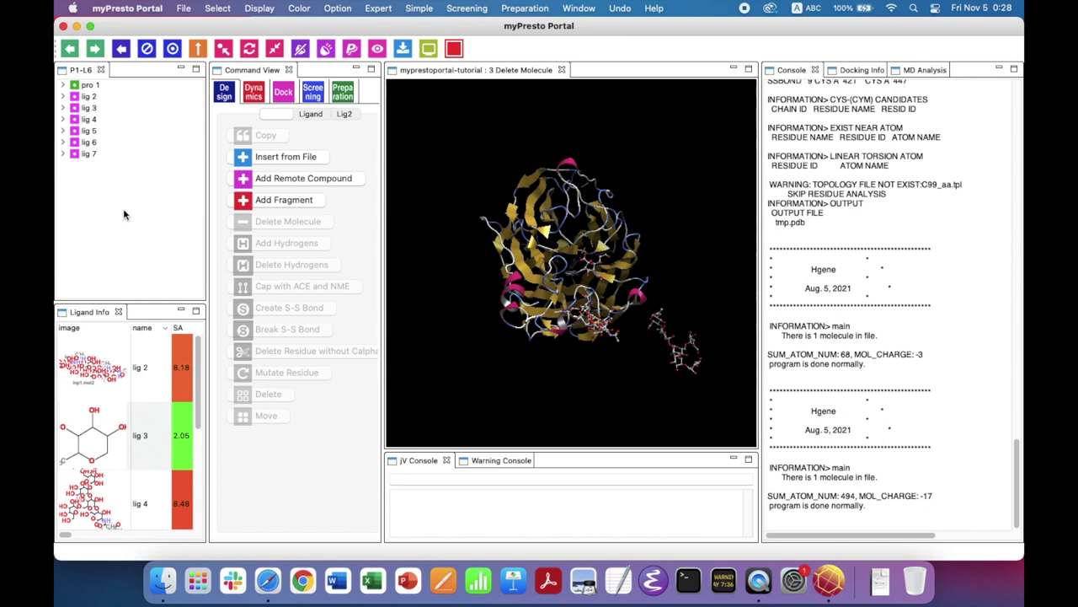
# Highlight ligands lig 2 to lig 7 one after another to check where each sits in the structure.
pyautogui.click(98, 99)
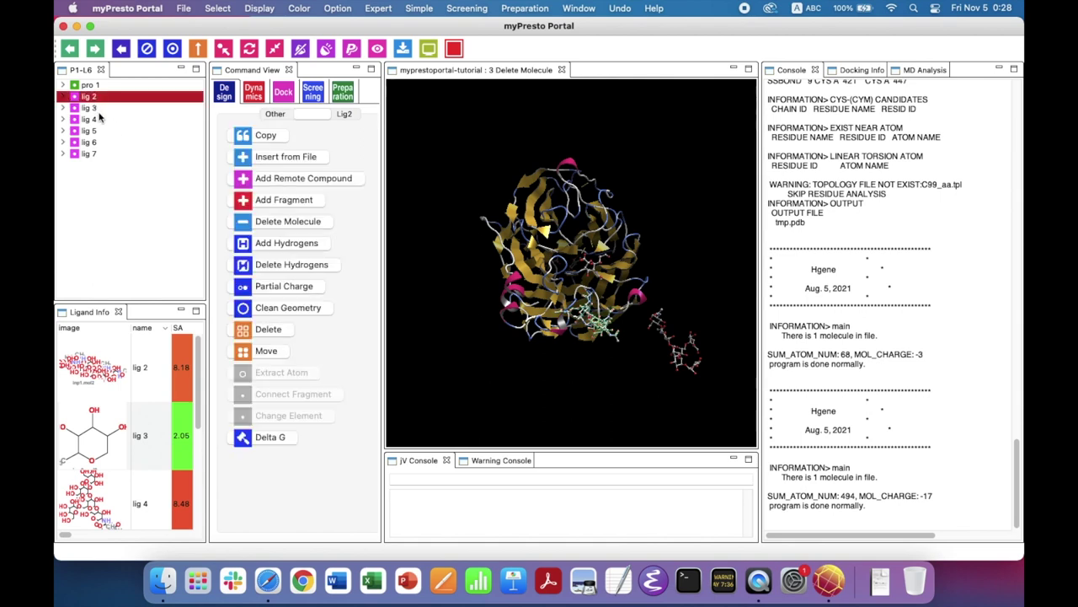
pyautogui.click(99, 111)
pyautogui.click(97, 121)
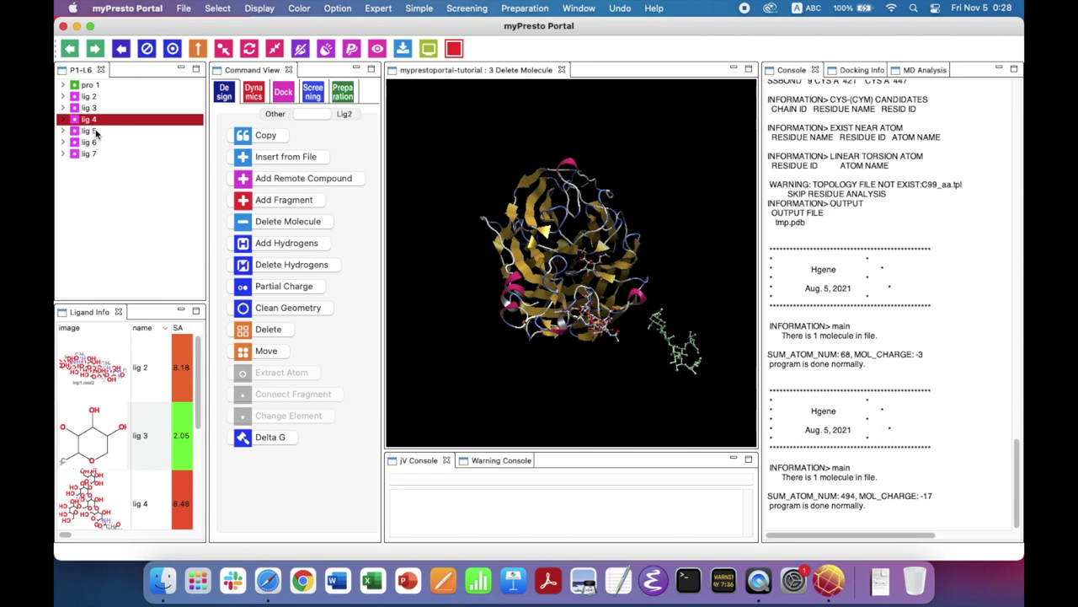
pyautogui.click(97, 132)
pyautogui.click(100, 142)
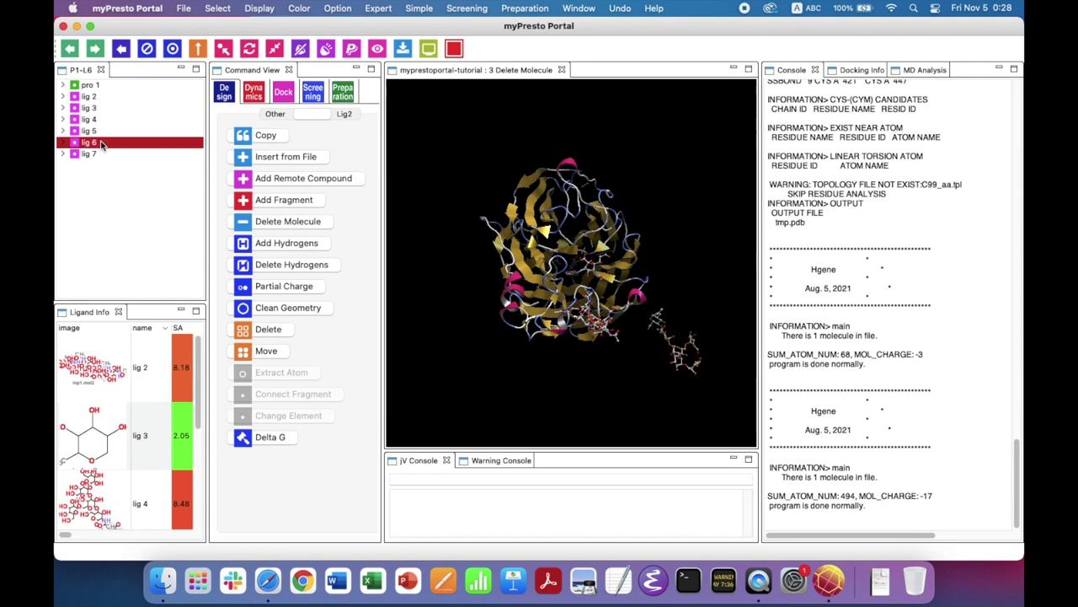
pyautogui.click(100, 156)
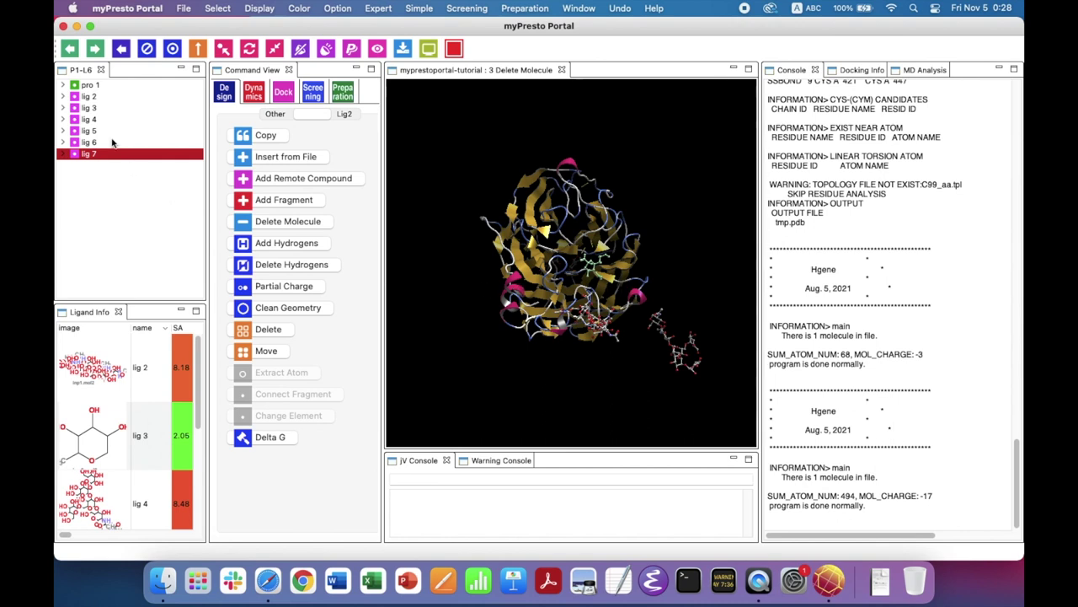
# Delete the ligand lig 2 and the ligands lig 3 to lig 6 from the structure.
pyautogui.click(89, 97)
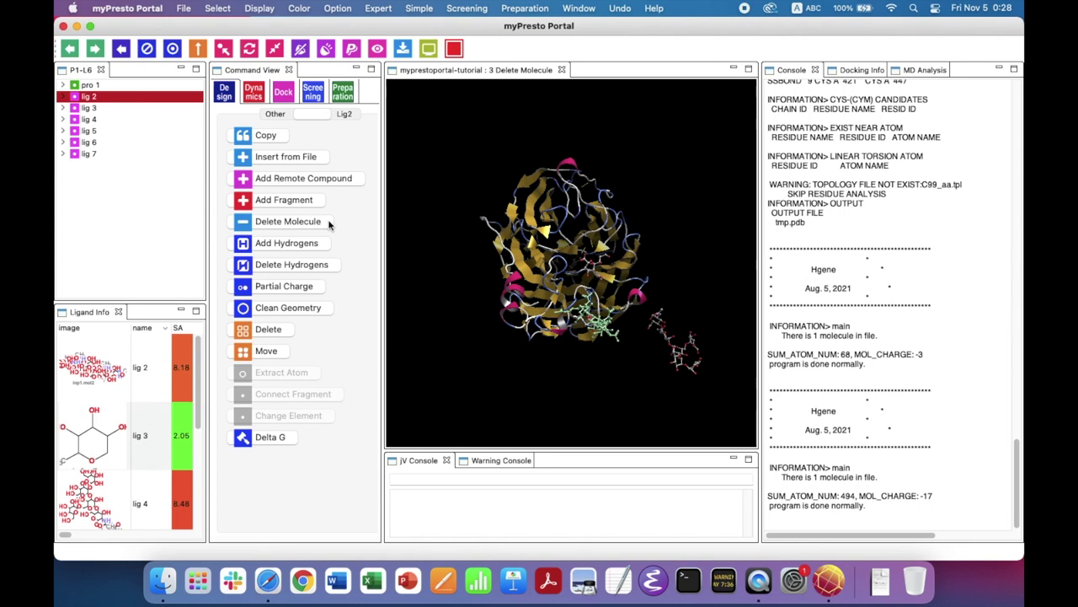
pyautogui.click(287, 221)
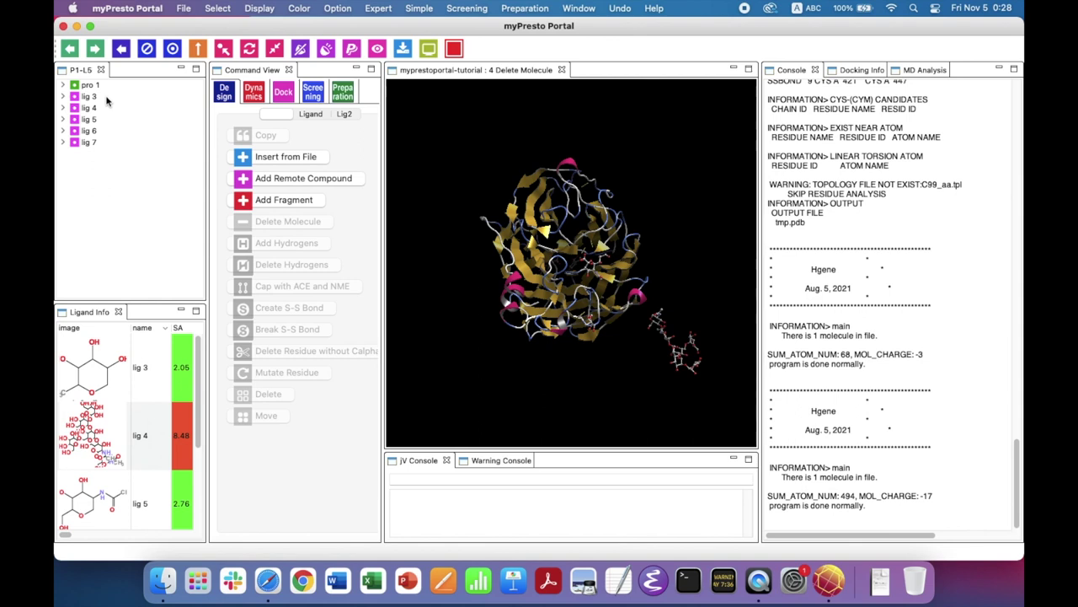
pyautogui.click(106, 97)
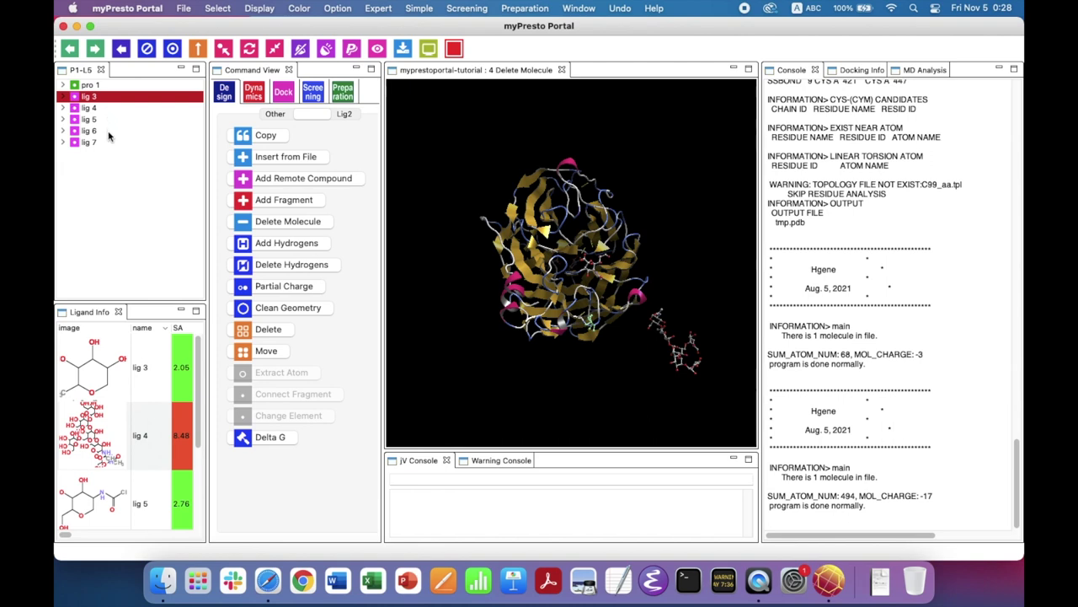
pyautogui.keyDown('shift'); pyautogui.click(110, 131); pyautogui.keyUp('shift')
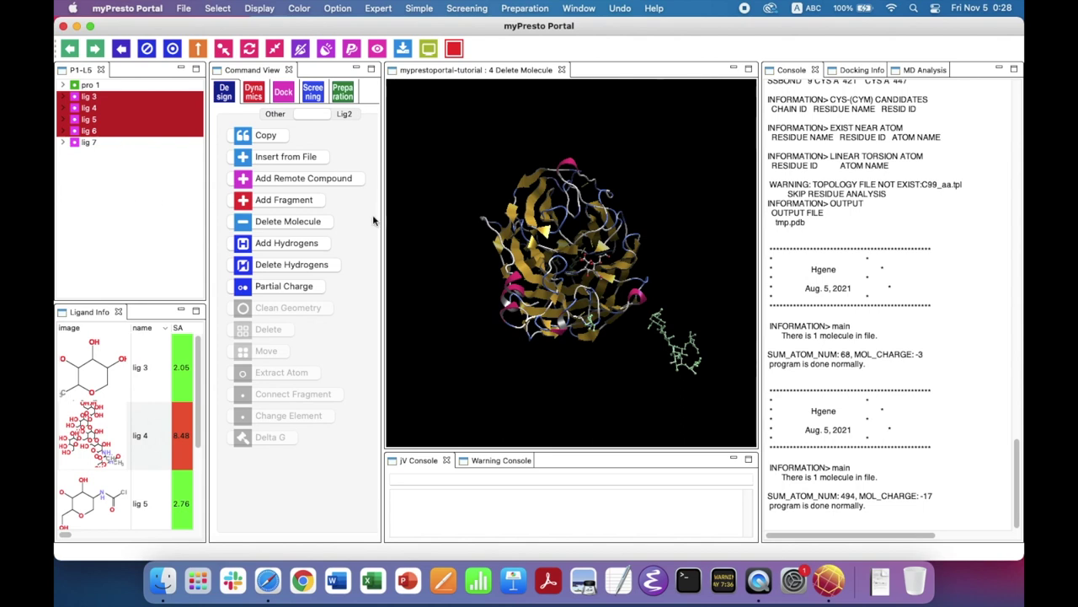
pyautogui.click(328, 224)
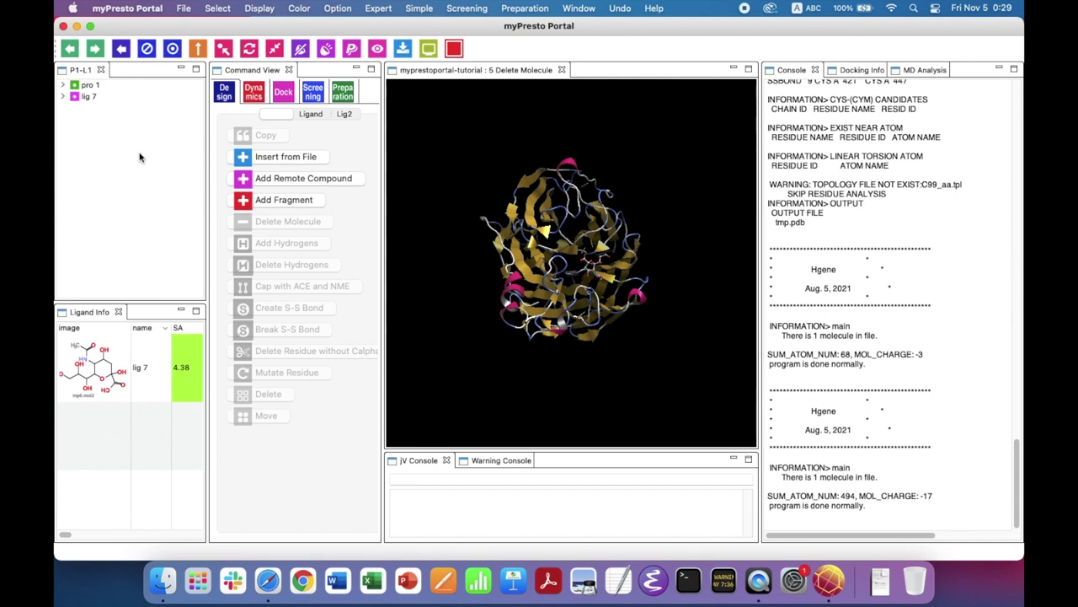
# Highlight the protein pro 1 and the ligand lig 7 in turn to check the two remaining molecules, including clearing the selection.
pyautogui.click(97, 86)
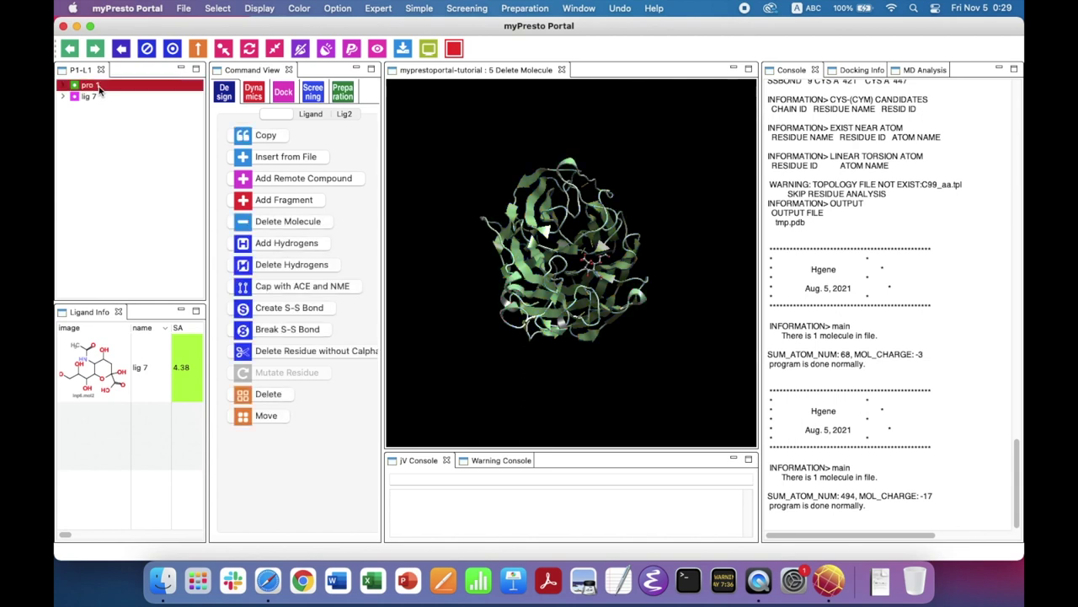
pyautogui.click(94, 97)
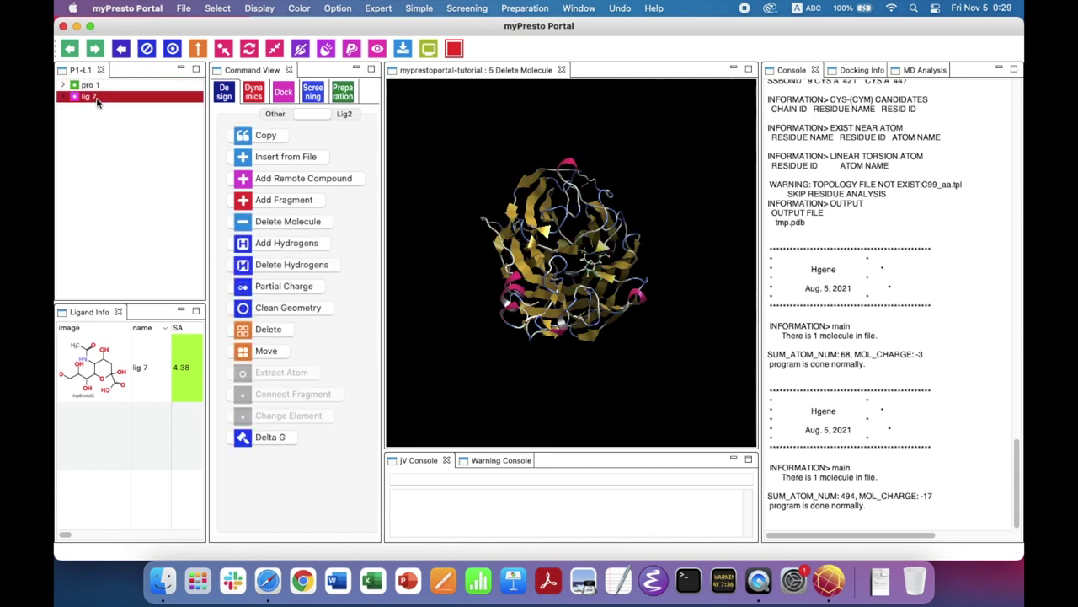
pyautogui.click(133, 184)
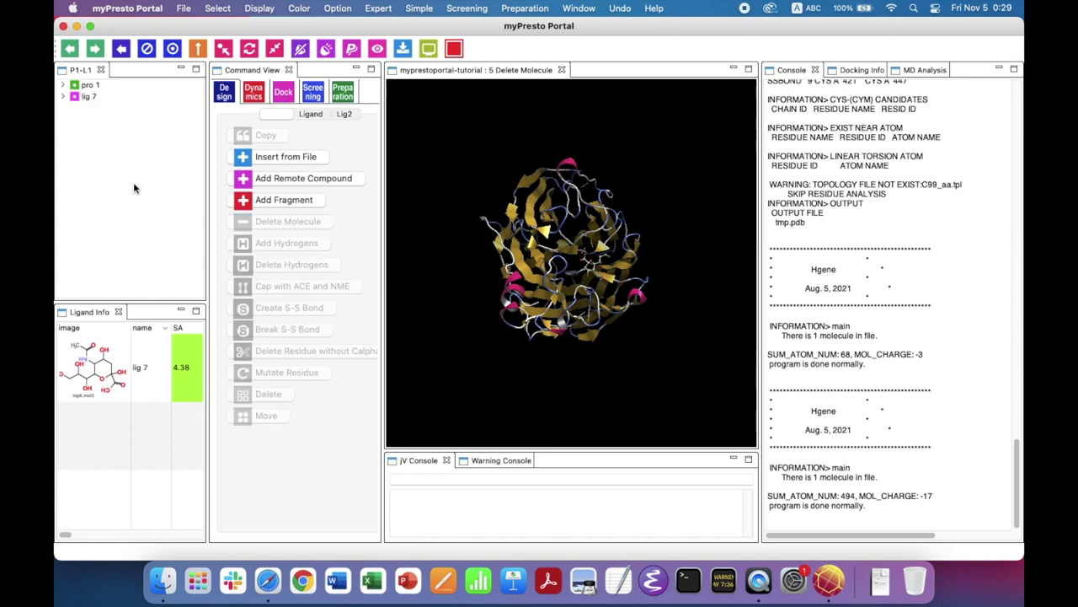
pyautogui.click(127, 85)
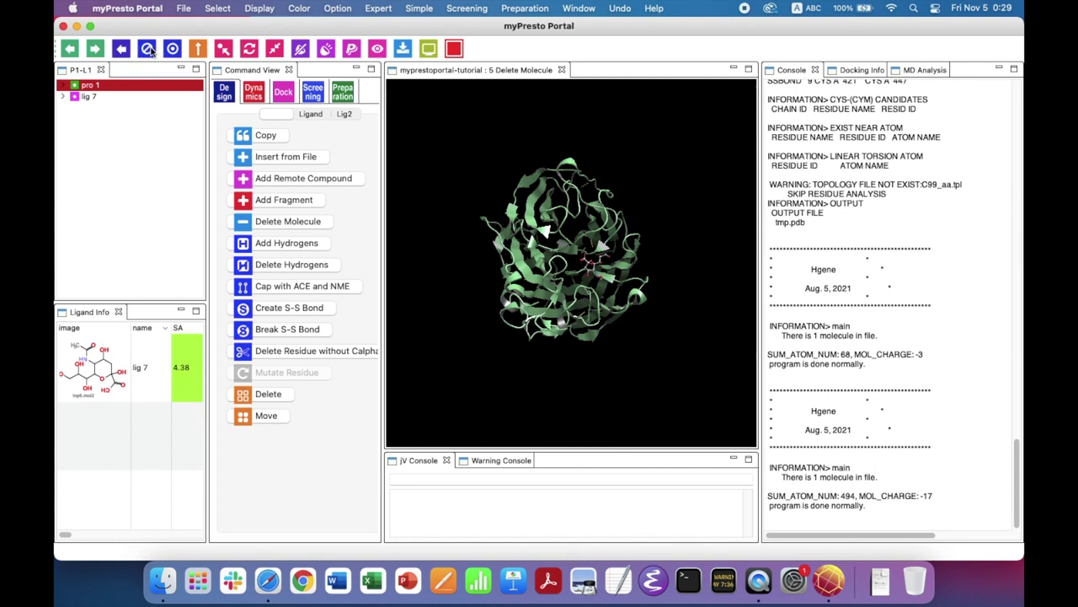
pyautogui.click(147, 48)
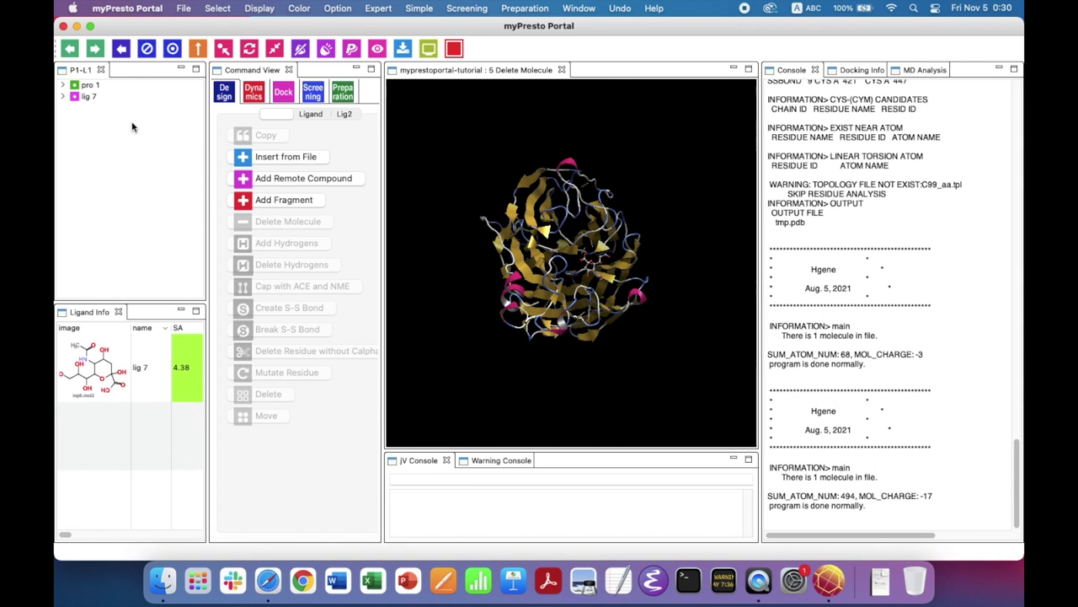
pyautogui.click(108, 90)
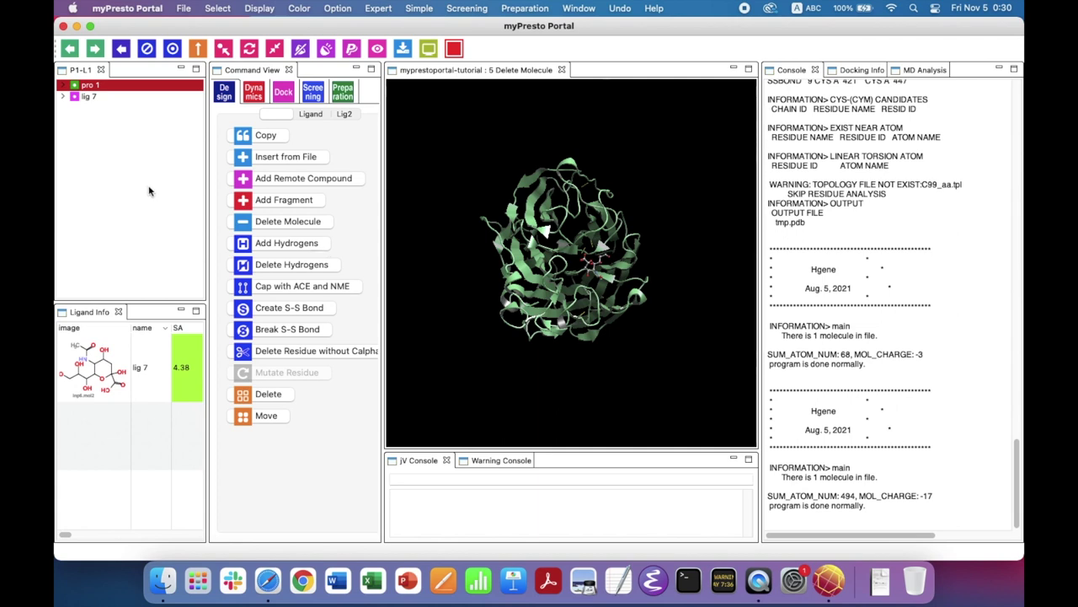
# Hide the atoms of ligand lig 7 and clear the selection.
pyautogui.click(106, 98)
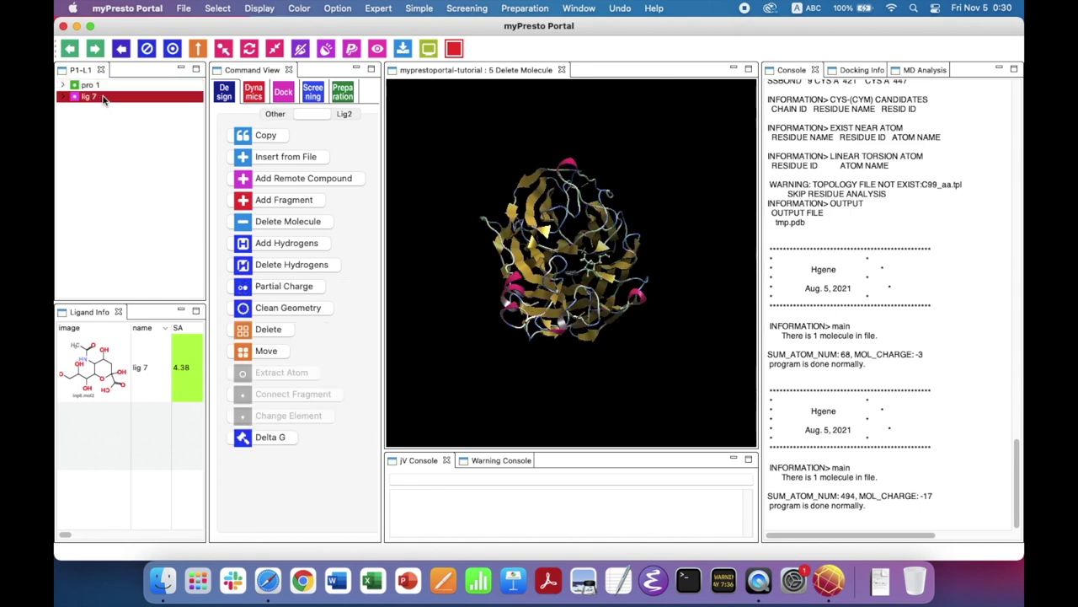
pyautogui.rightClick(106, 98)
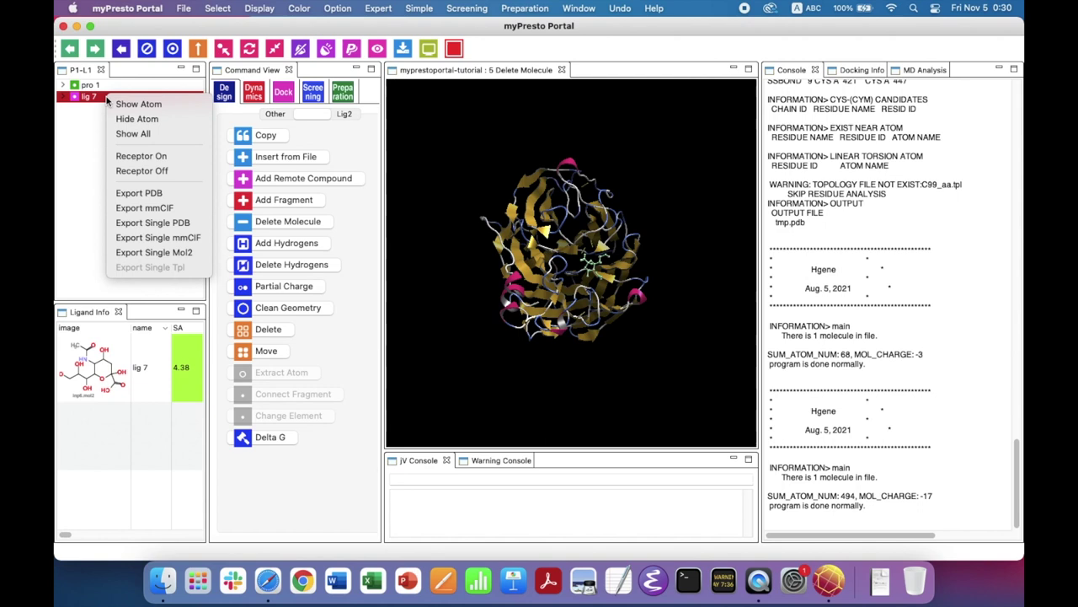
pyautogui.click(177, 125)
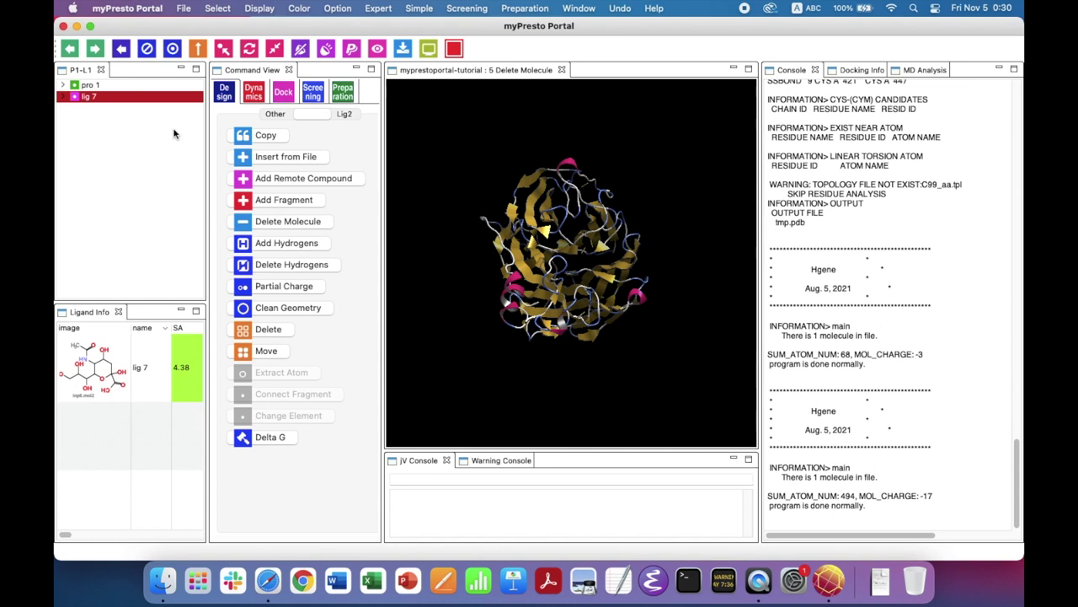
pyautogui.click(174, 133)
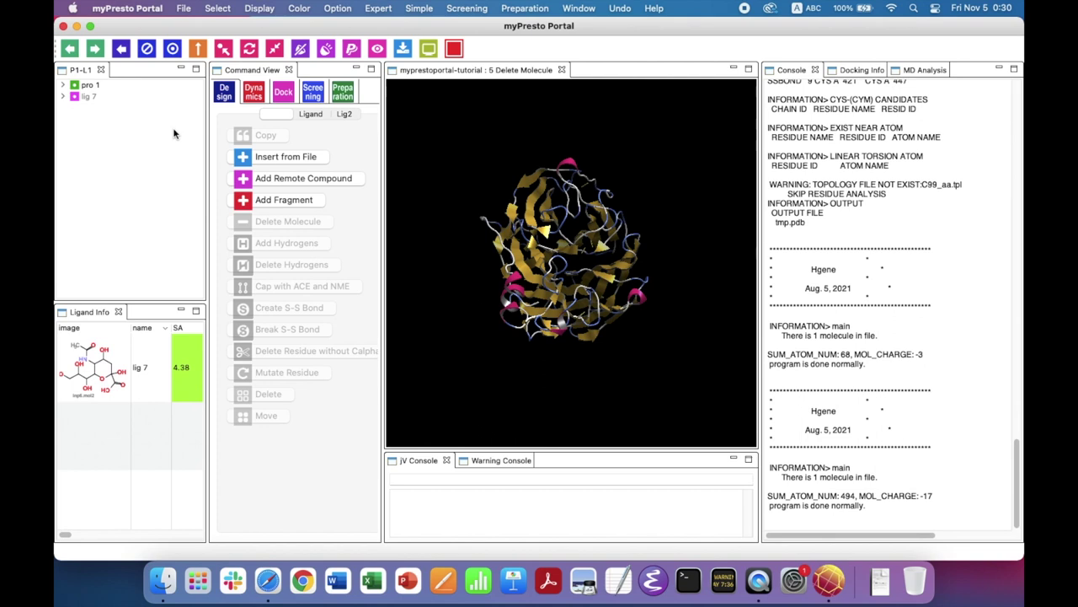
# Turn on the Stick display for the protein pro 1 and clear the selection.
pyautogui.click(113, 89)
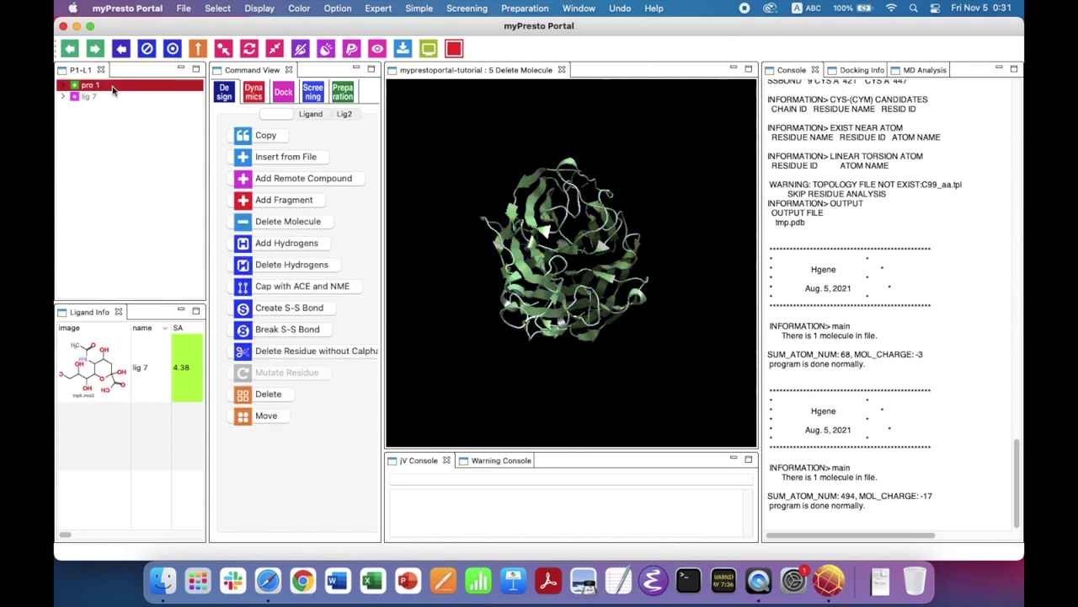
pyautogui.click(269, 12)
pyautogui.moveTo(289, 34)
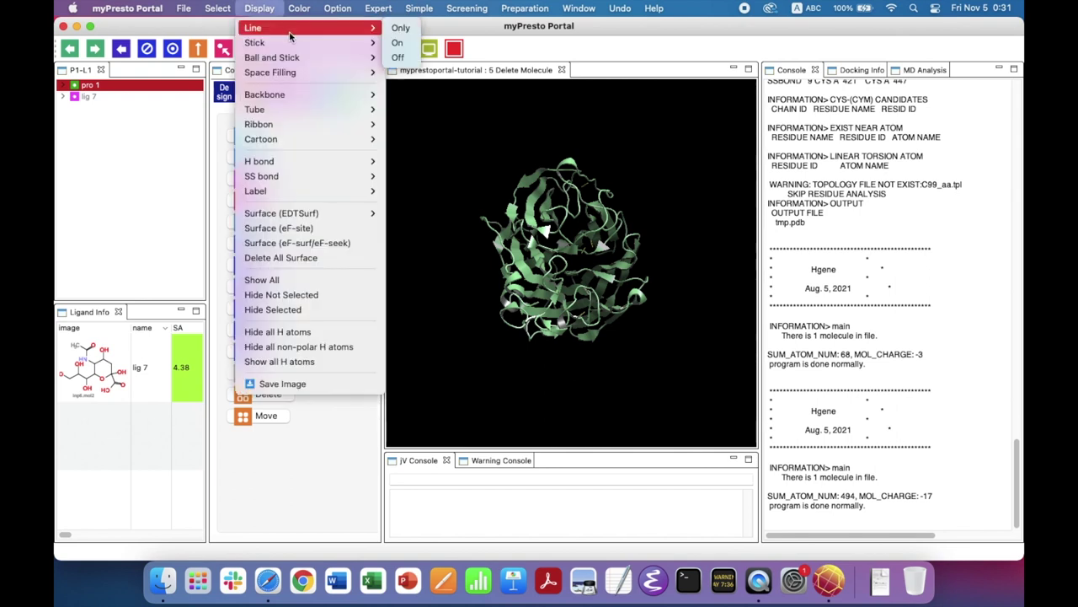
pyautogui.click(406, 59)
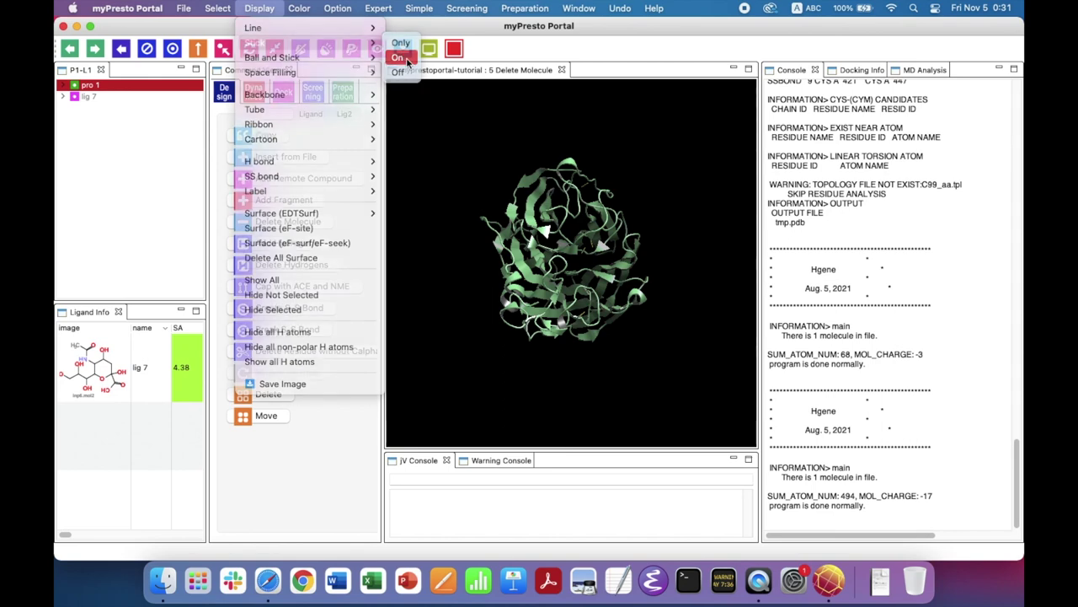
pyautogui.click(434, 284)
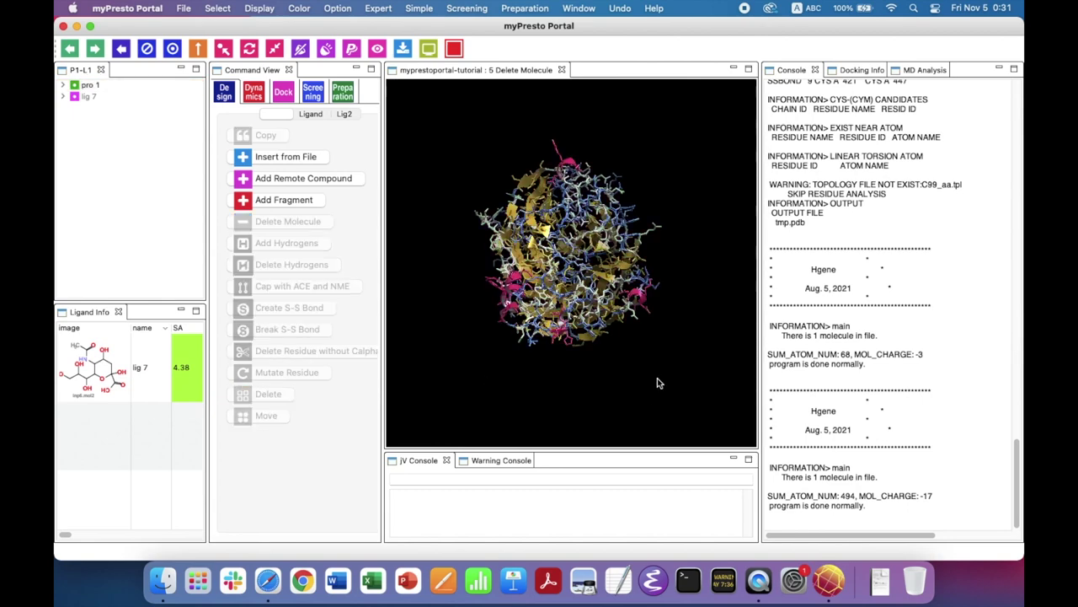
pyautogui.moveTo(658, 384); pyautogui.dragTo(648, 383)
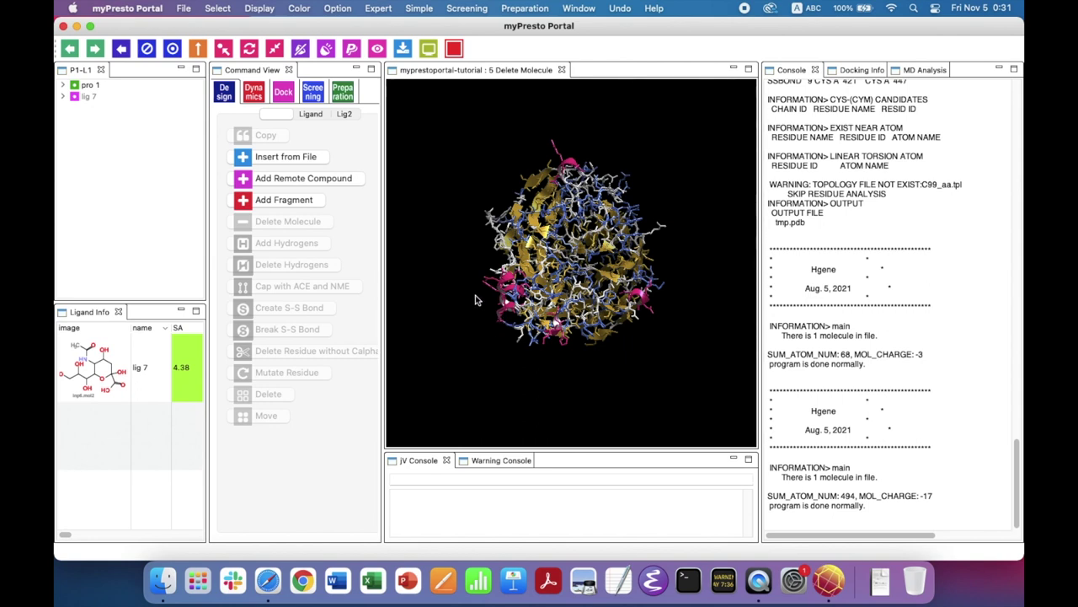
# Color the atoms of the protein pro 1 by the Cpk scheme.
pyautogui.click(130, 86)
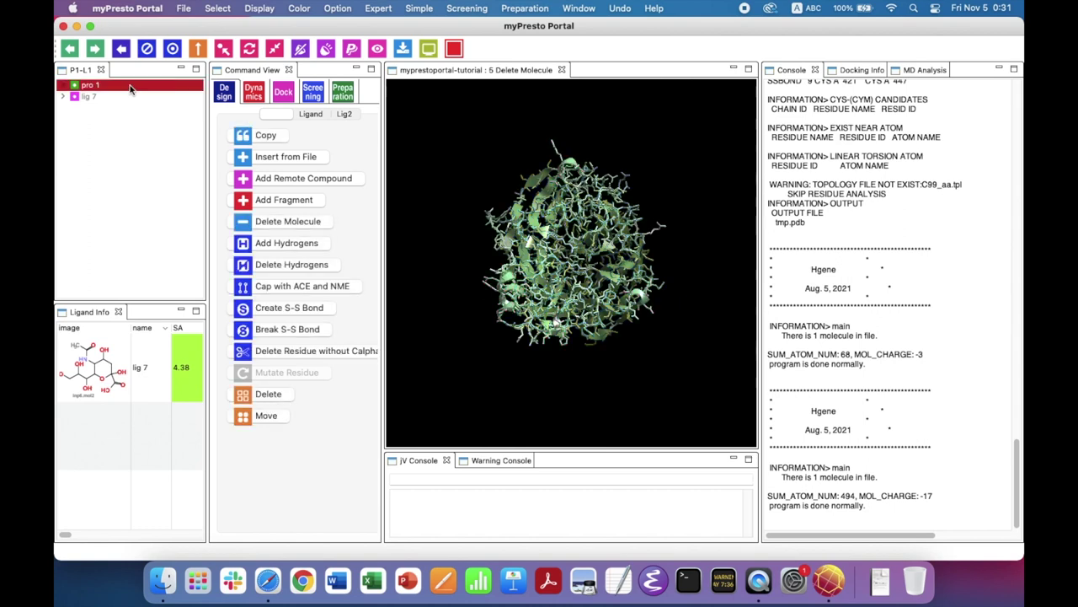
pyautogui.click(301, 11)
pyautogui.moveTo(315, 27)
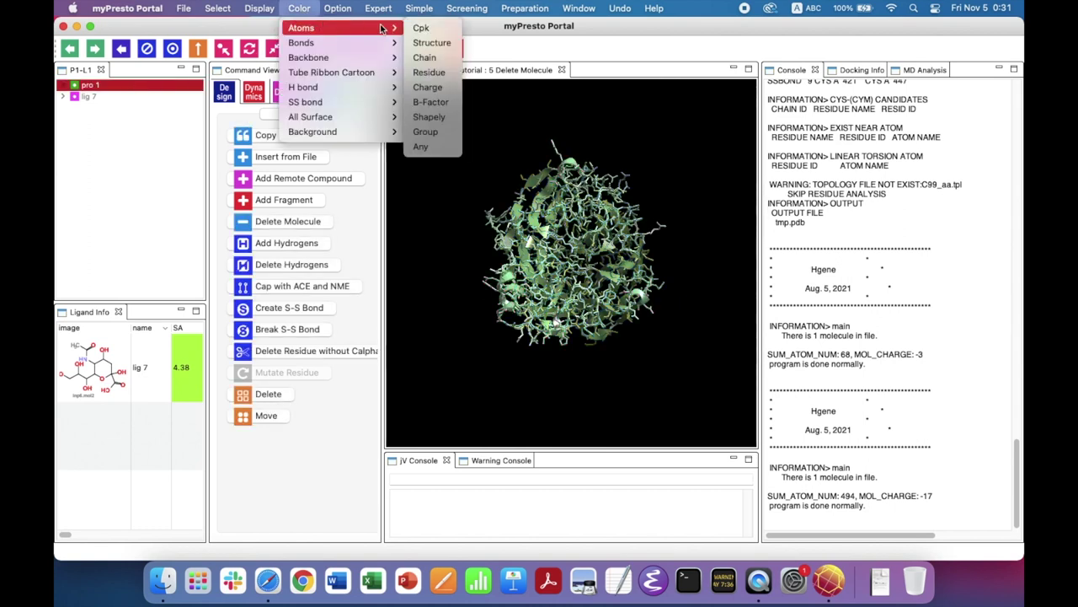
pyautogui.click(447, 31)
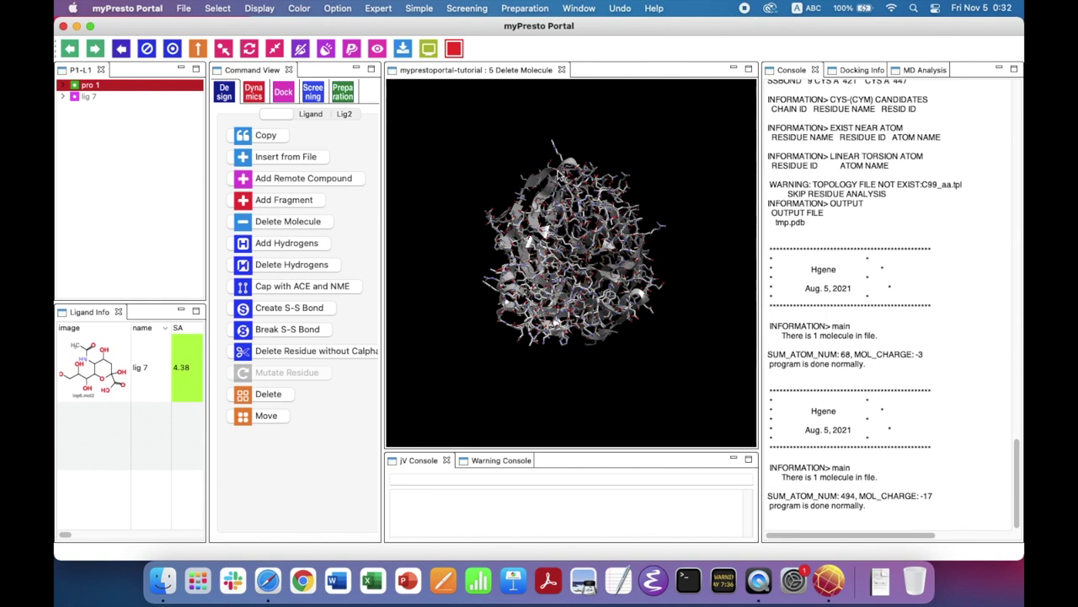
# Color the tube, ribbon and cartoon of the protein pro 1 by Structure and clear the selection.
pyautogui.click(298, 10)
pyautogui.moveTo(350, 72)
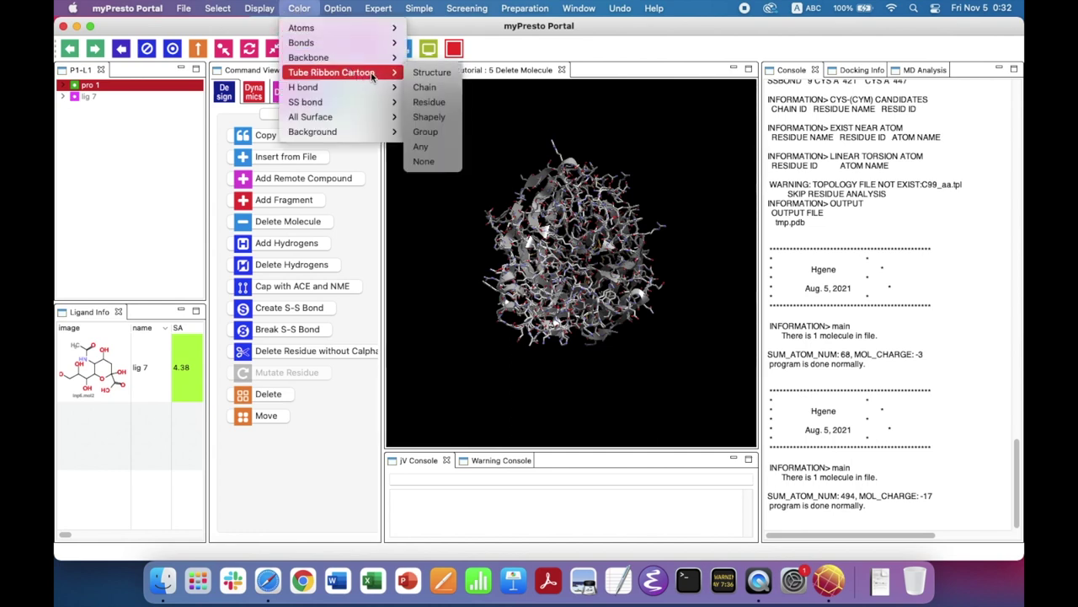
pyautogui.click(453, 74)
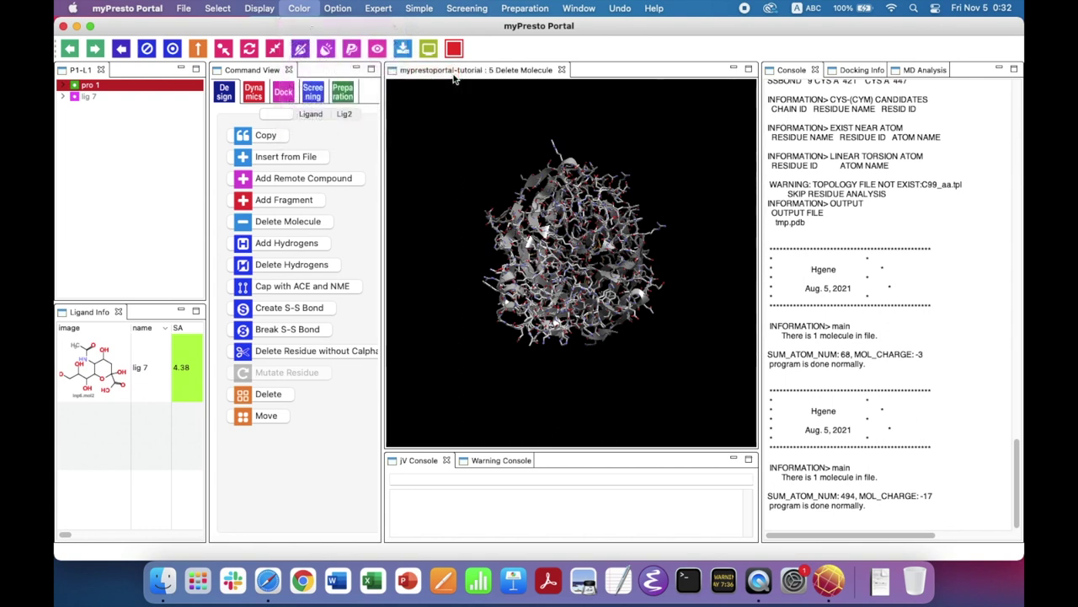
pyautogui.click(430, 181)
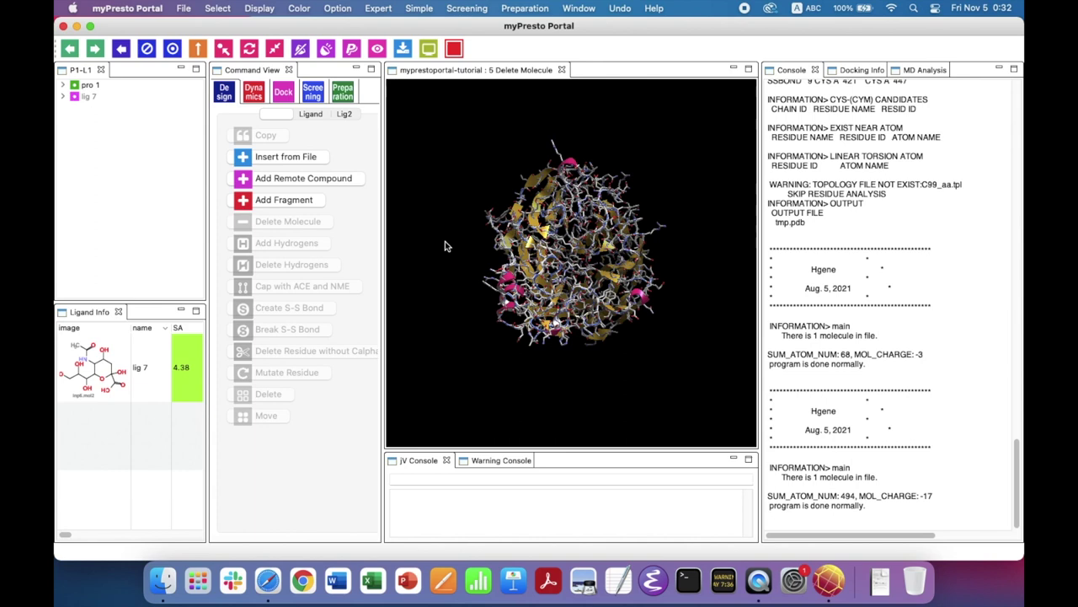
# Center the view on the protein pro 1 and show it in the Fog Perspective view mode.
pyautogui.click(104, 85)
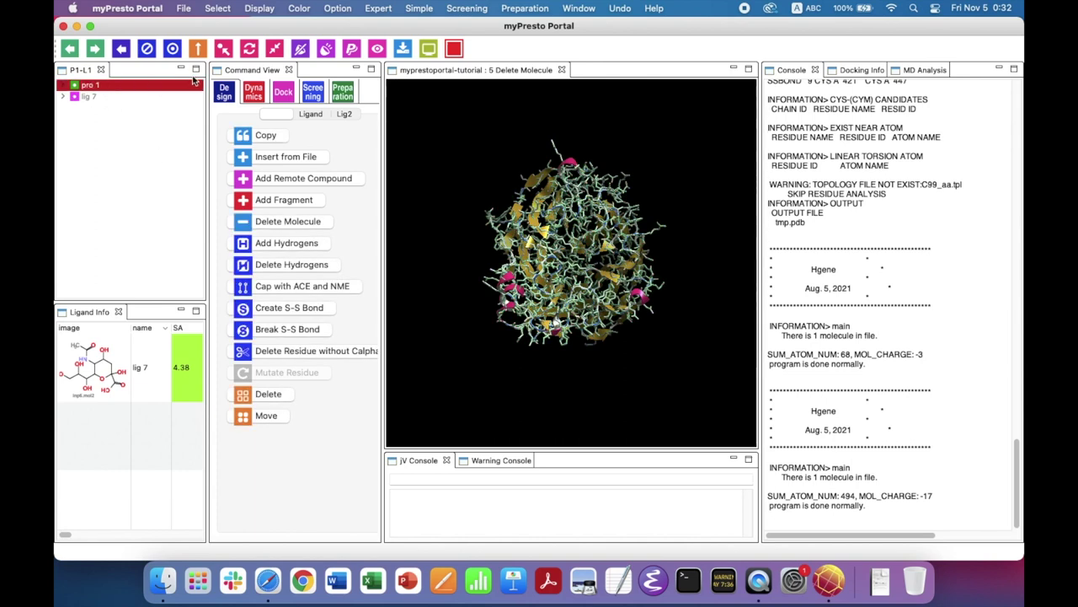
pyautogui.click(340, 9)
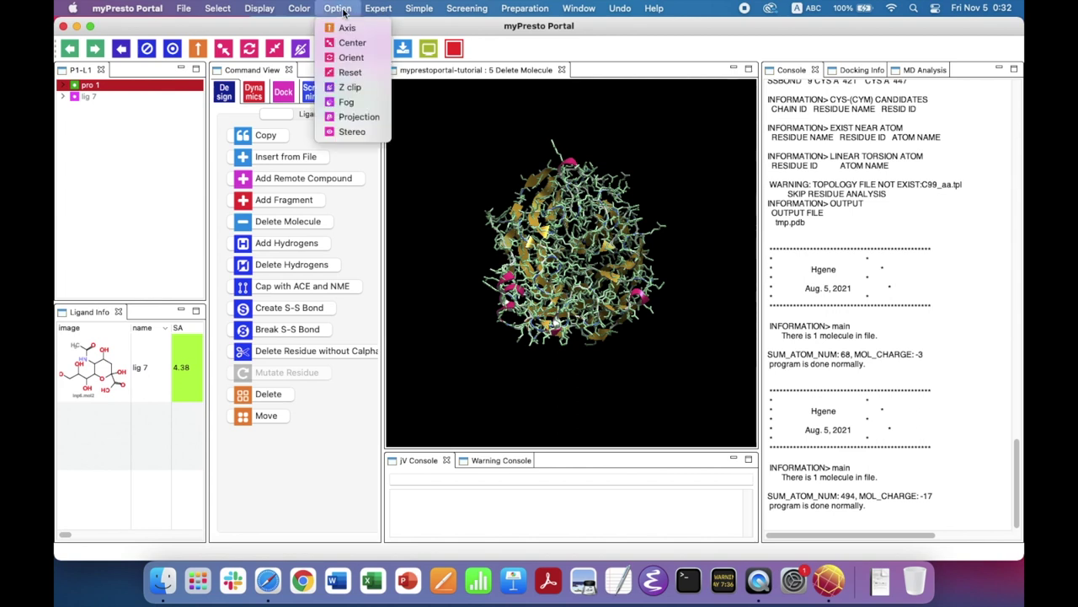
pyautogui.click(372, 42)
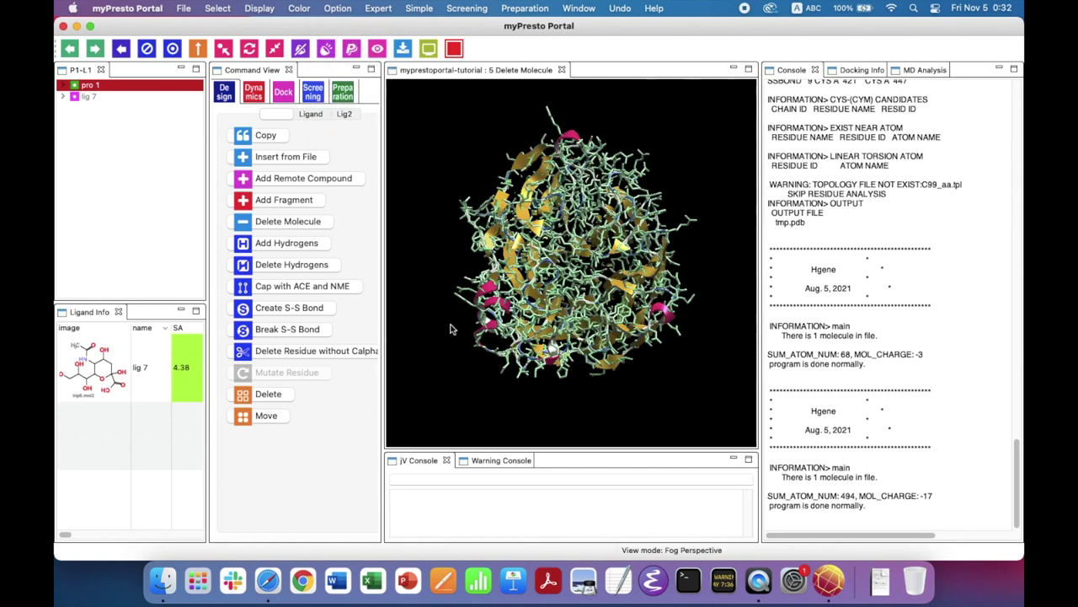
pyautogui.click(444, 194)
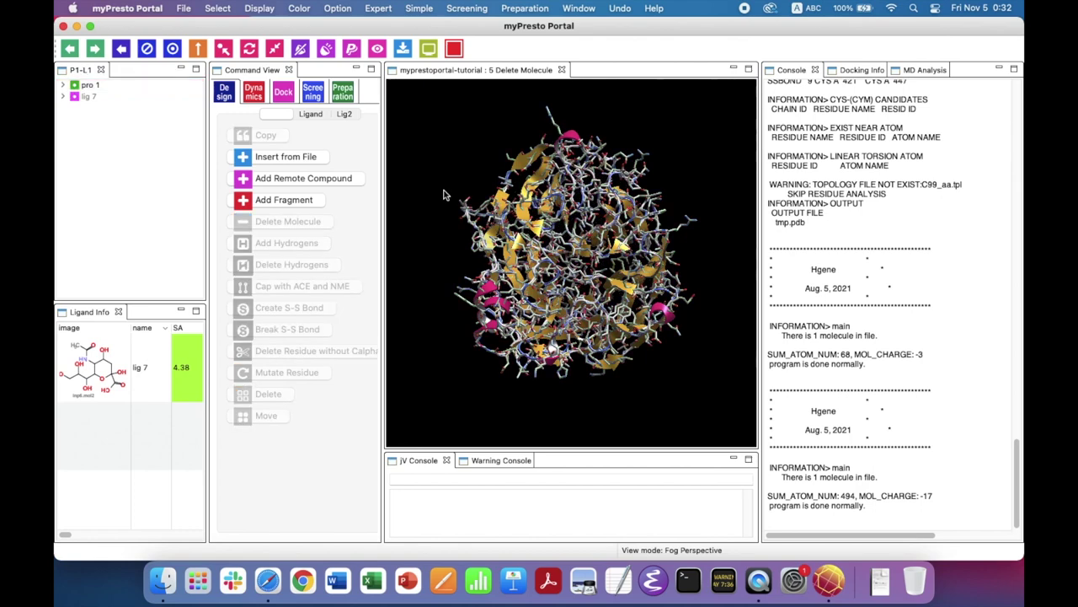
# Add hydrogens to the protein pro 1.
pyautogui.click(111, 88)
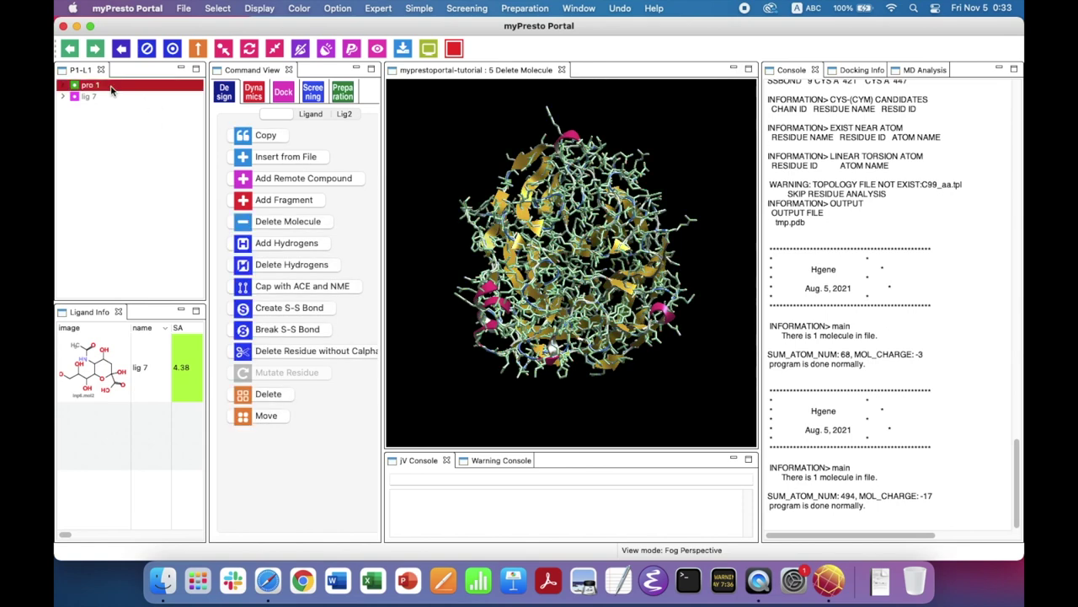
pyautogui.click(326, 243)
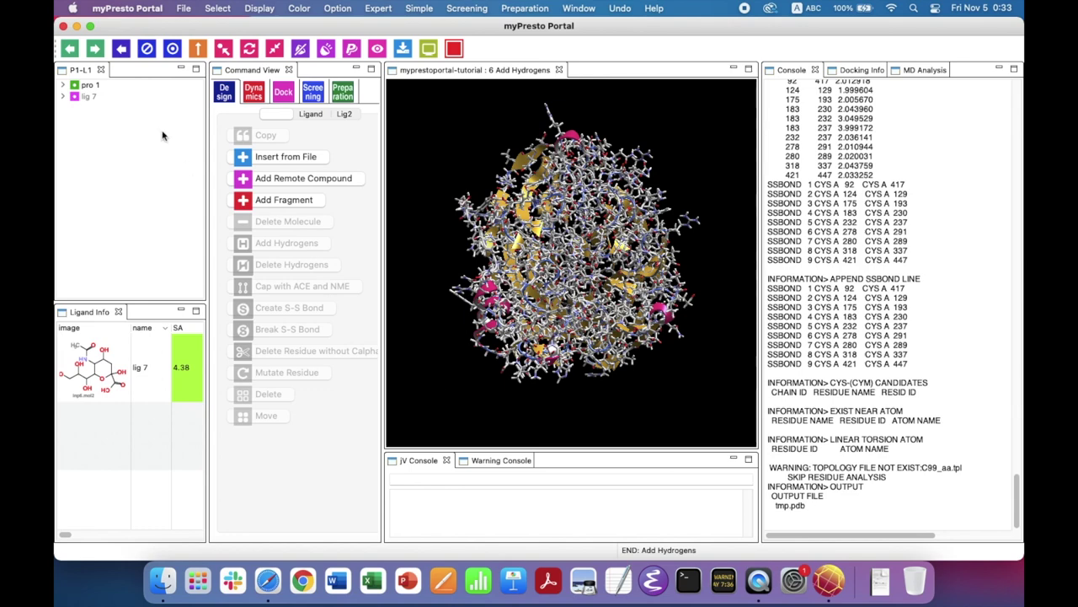
# Turn off the stick display of the protein pro 1 and clear the selection.
pyautogui.click(106, 88)
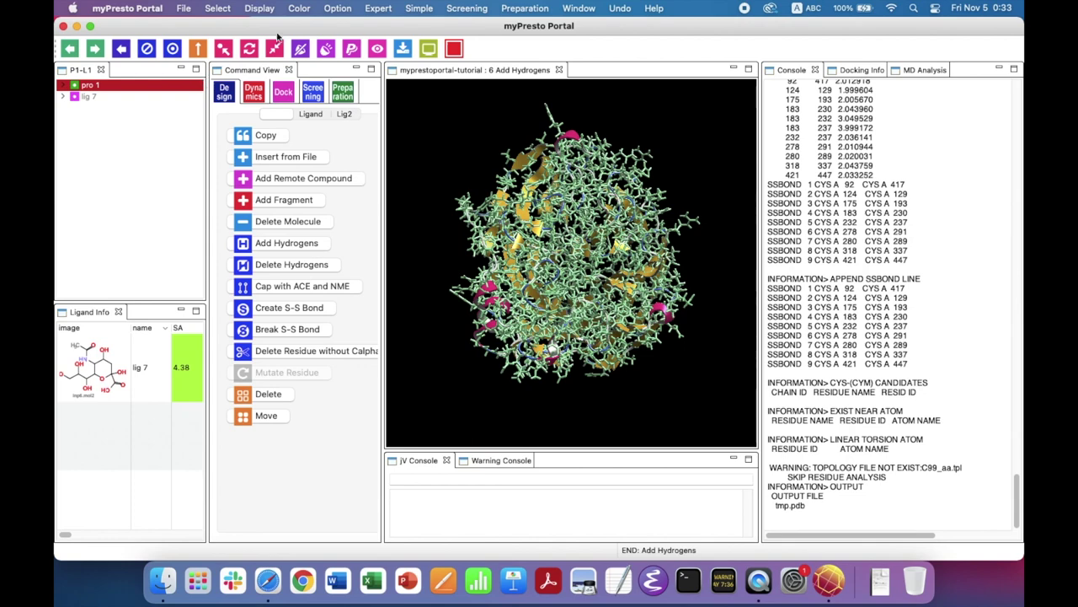
pyautogui.click(261, 10)
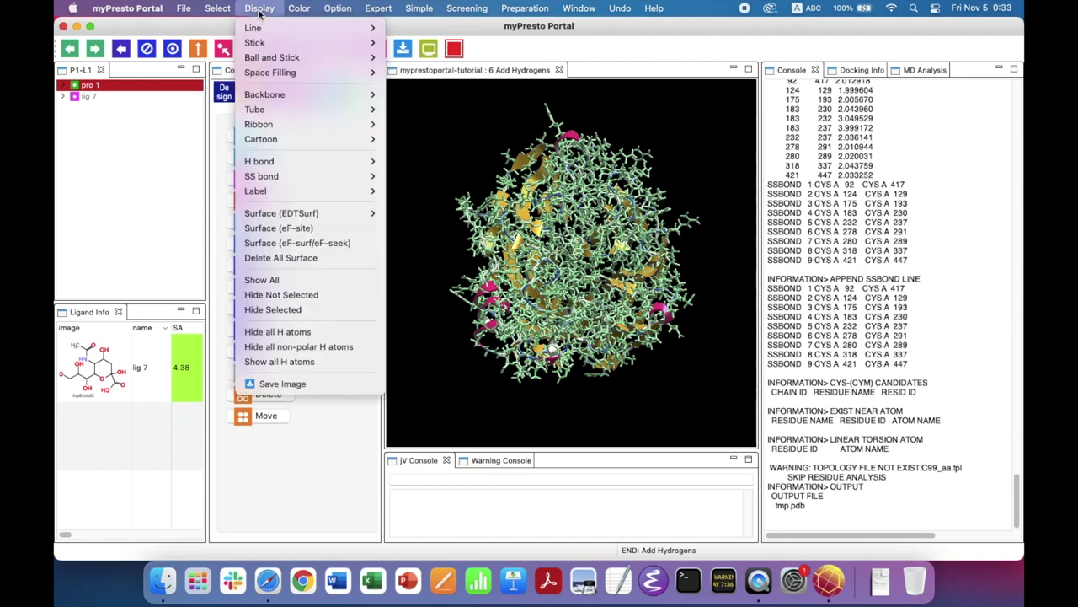
pyautogui.moveTo(254, 42)
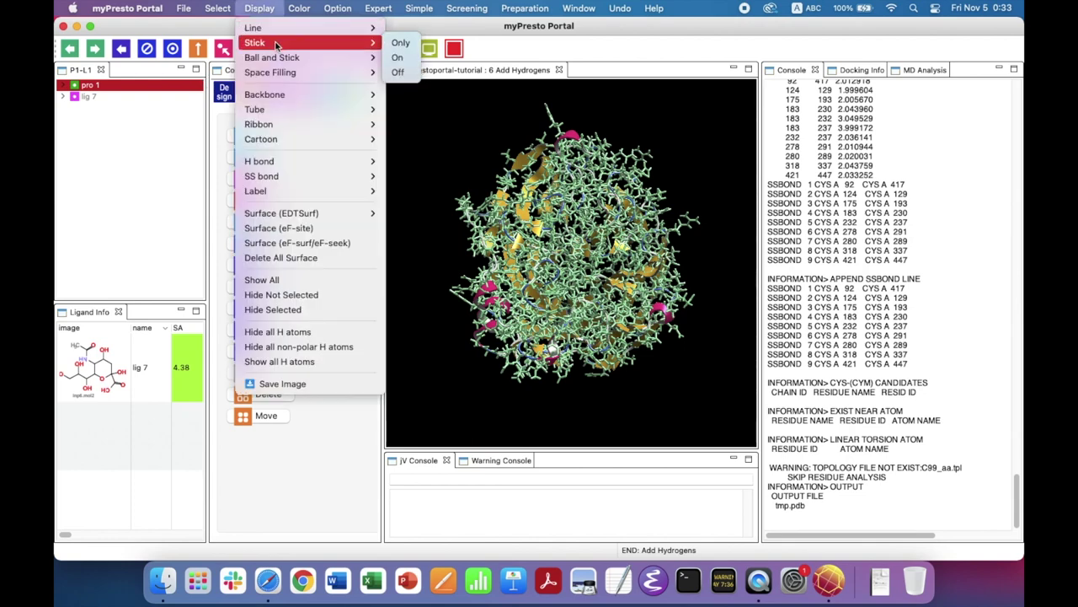
pyautogui.click(398, 73)
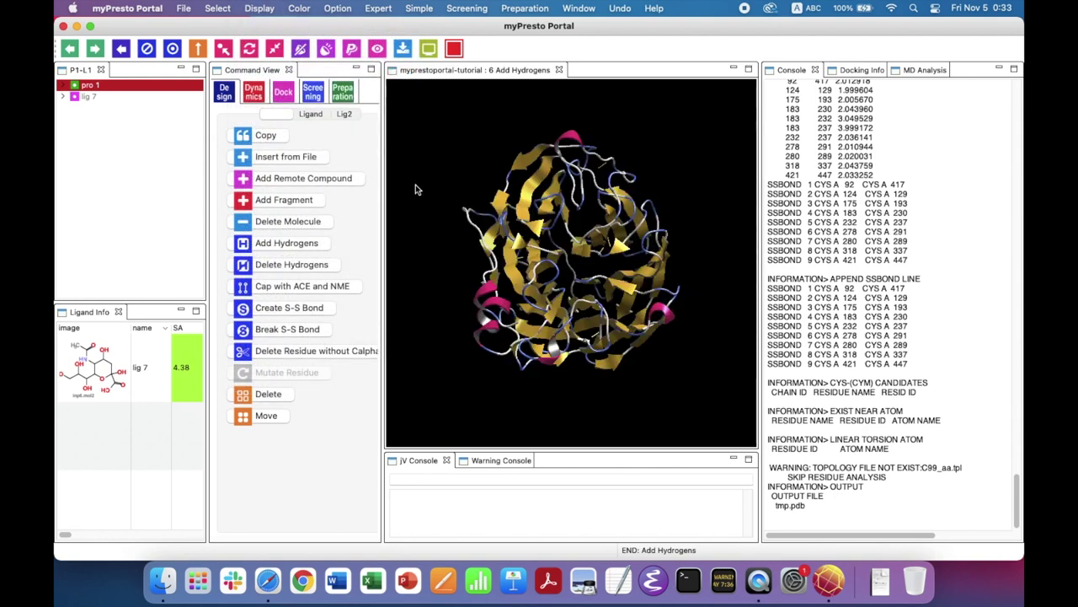
pyautogui.click(419, 195)
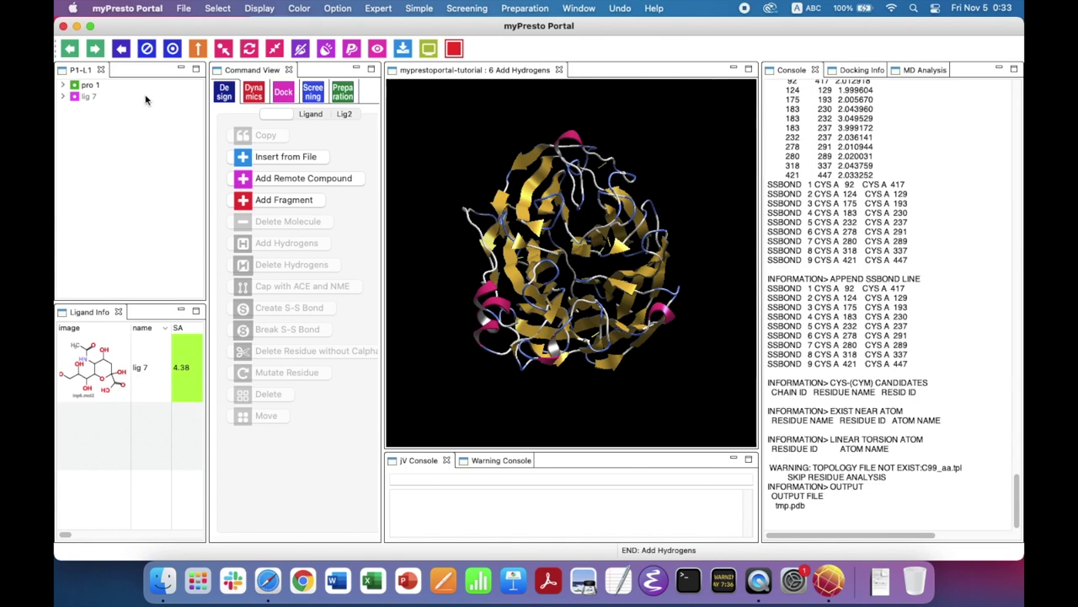
# Show the atoms of the ligand lig 7 and clear the selection.
pyautogui.click(93, 98)
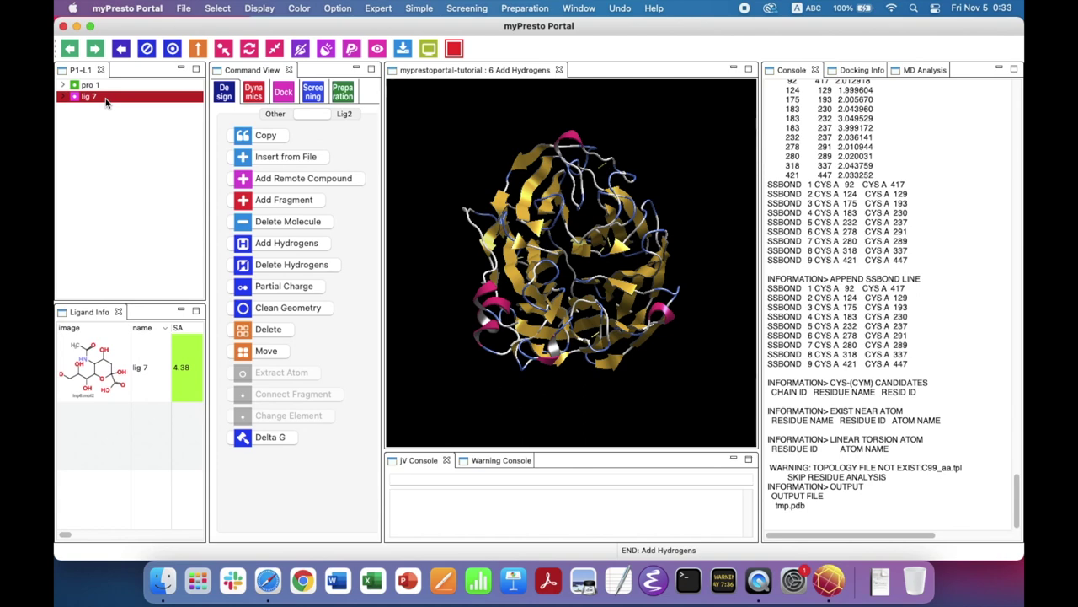
pyautogui.rightClick(106, 102)
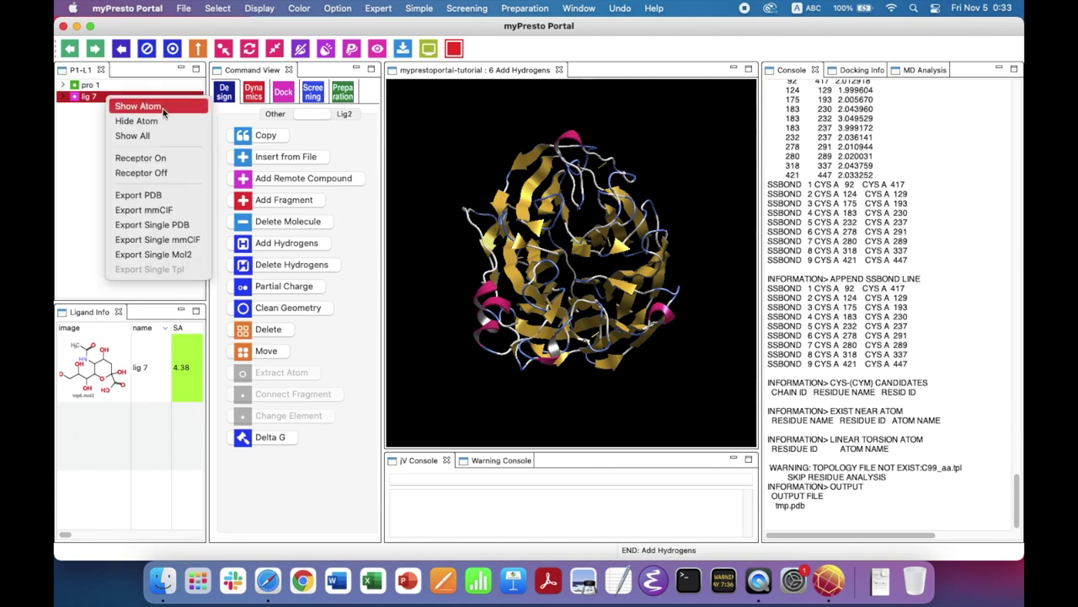
pyautogui.click(139, 106)
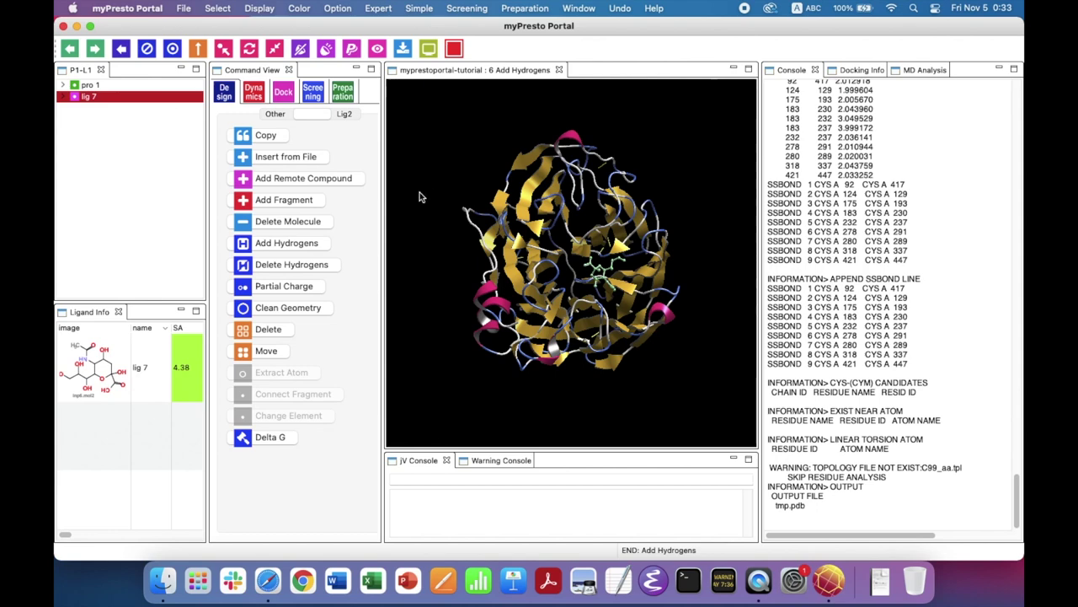
pyautogui.click(425, 217)
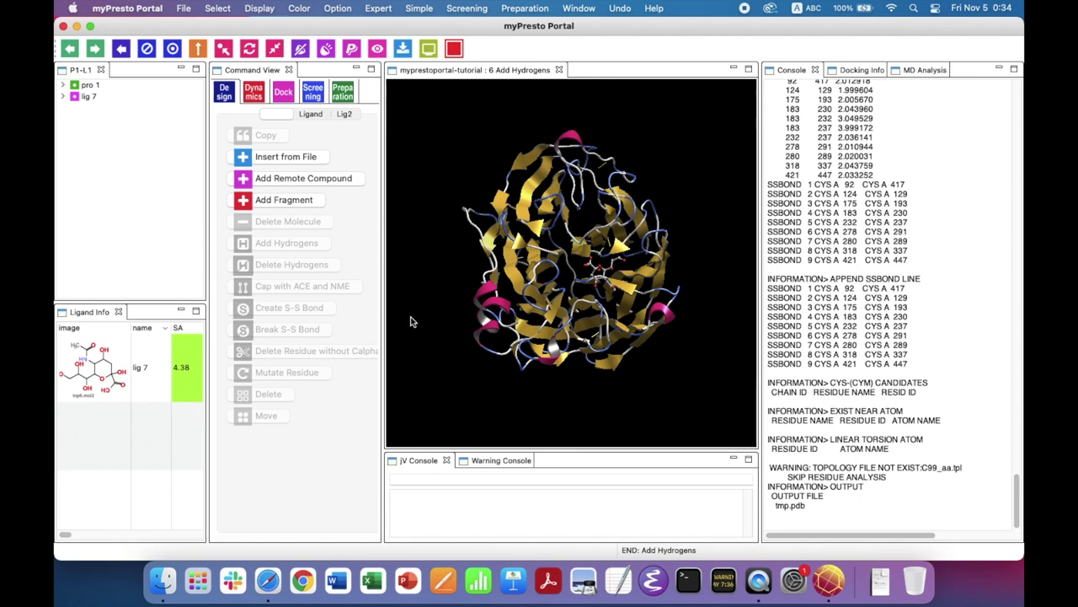
# Add the PubChem compound 449381 in 3D, placing it by mouse in the empty space to the upper right of the protein.
pyautogui.click(362, 184)
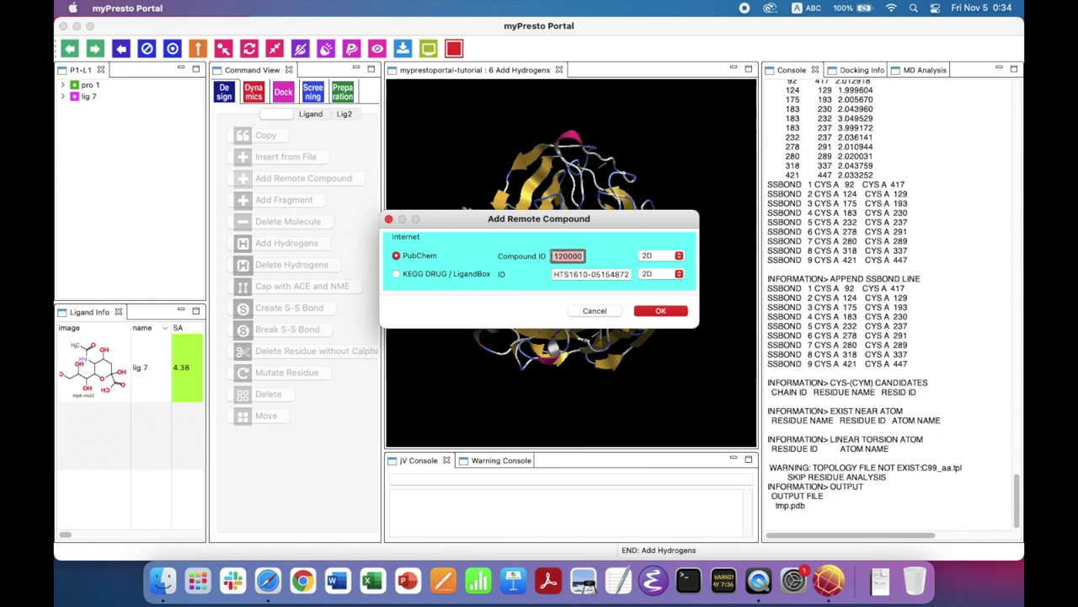
pyautogui.press('BackSpace')
pyautogui.write('449381')
pyautogui.click(679, 257)
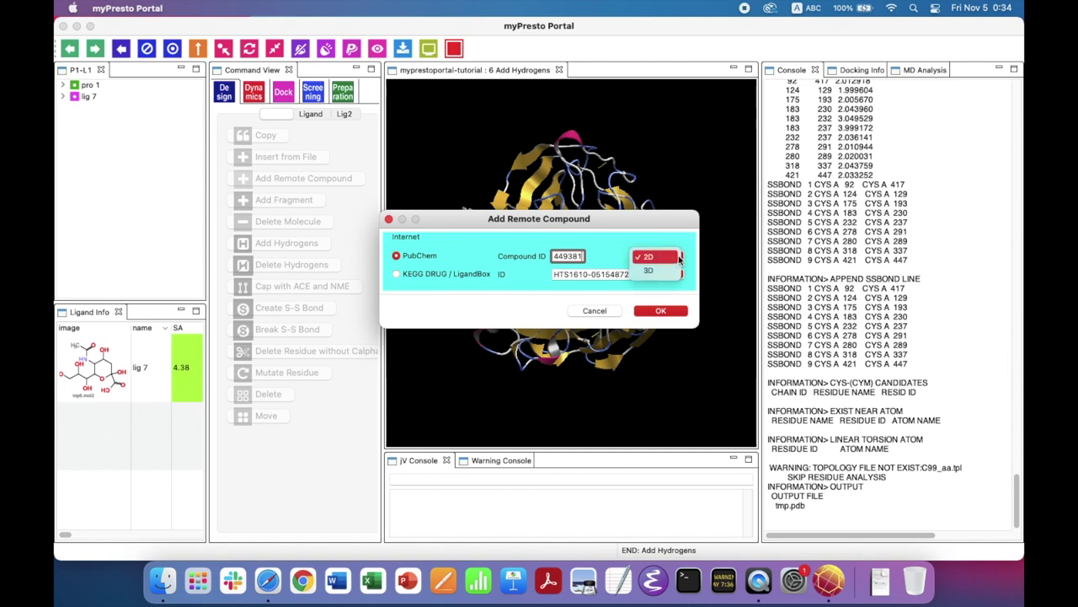
pyautogui.click(671, 271)
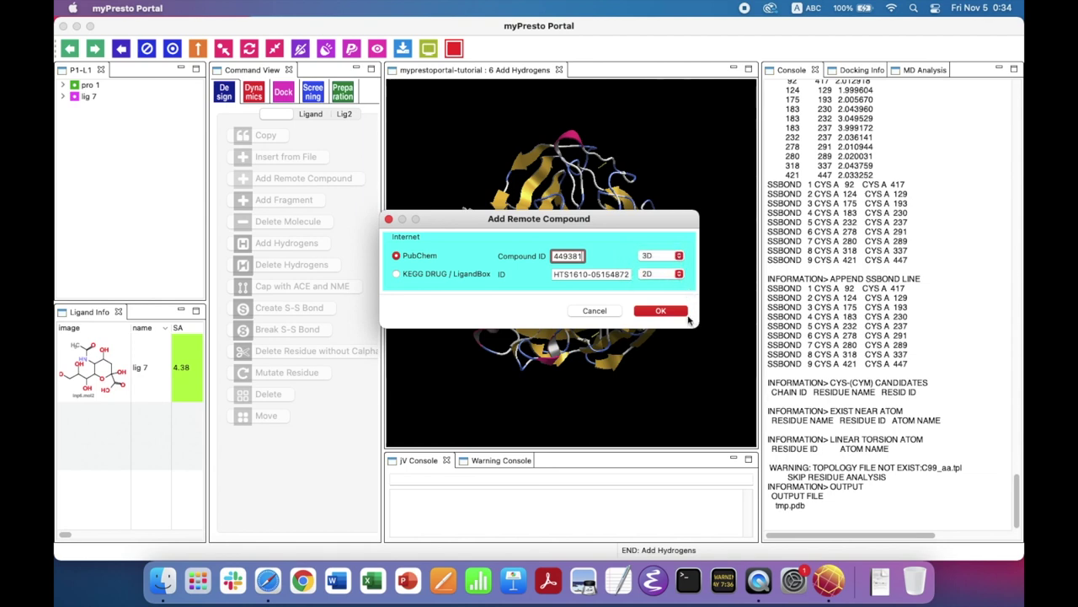
pyautogui.click(661, 311)
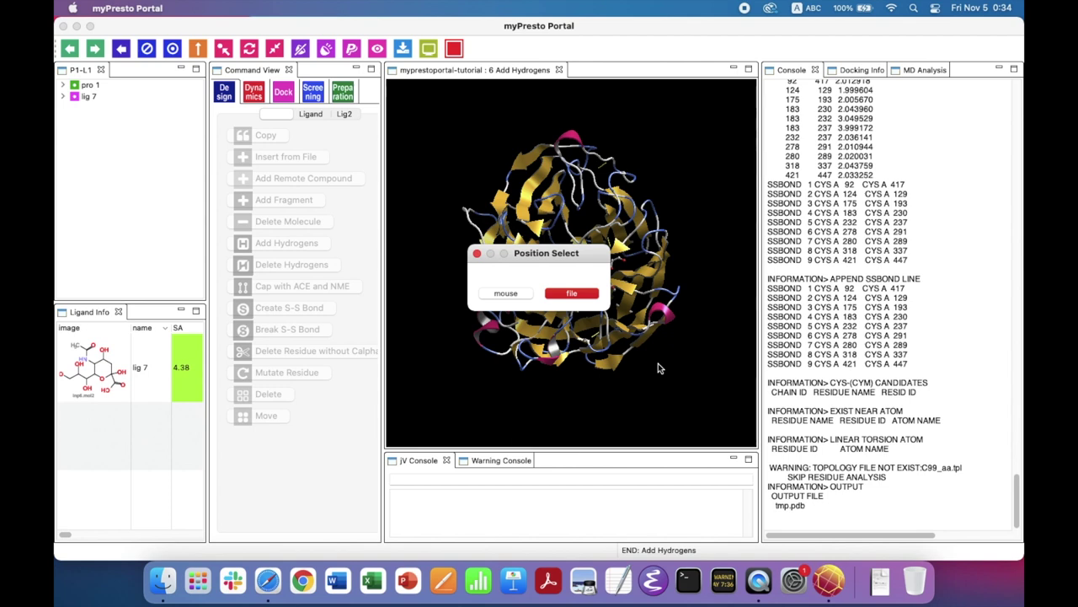
pyautogui.click(525, 297)
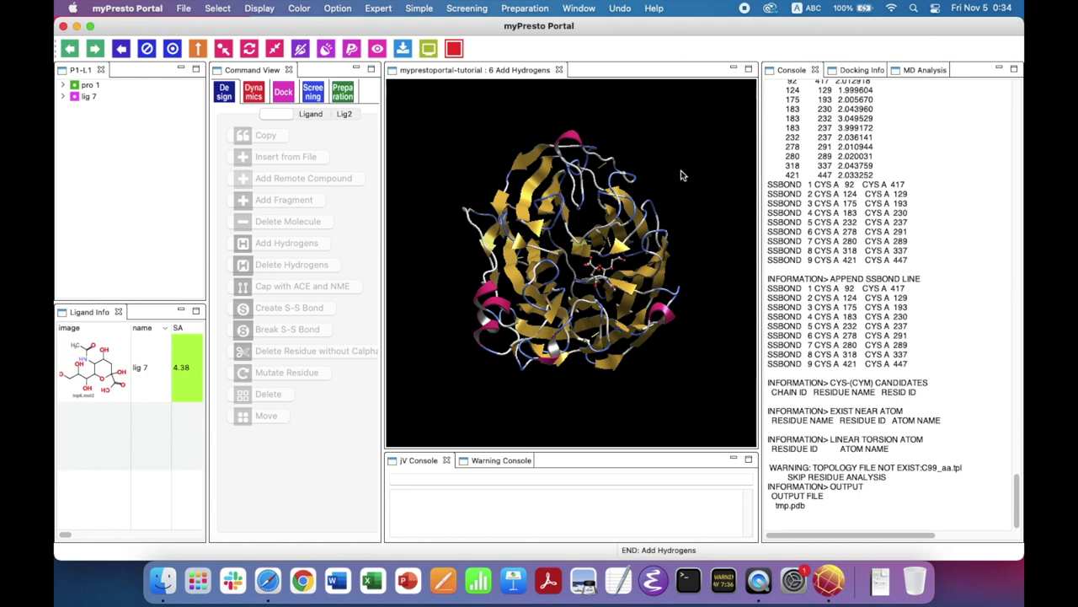
pyautogui.click(681, 171)
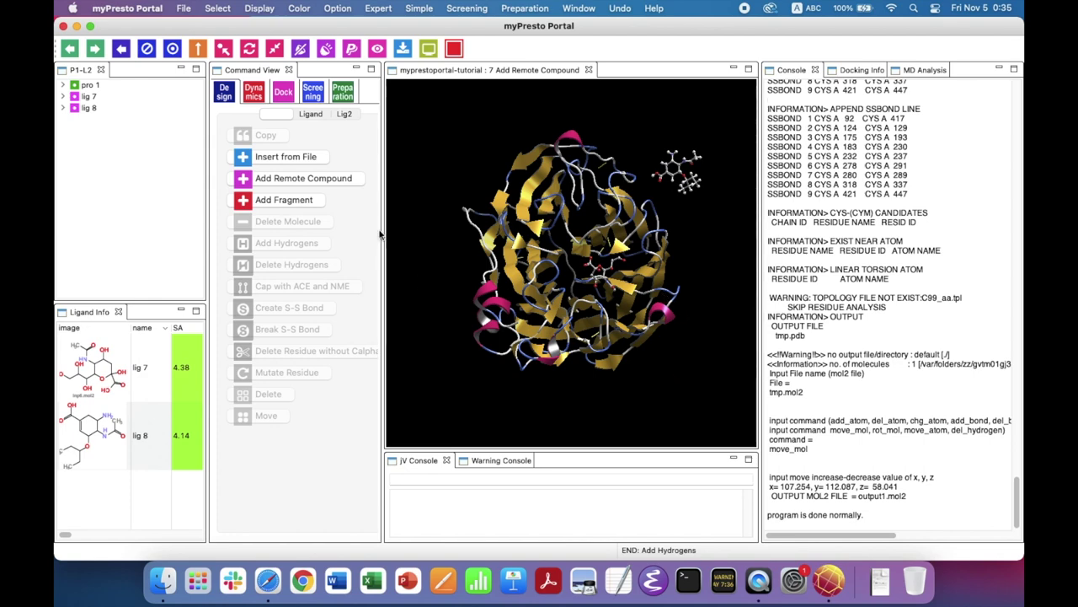
# Center the view on the ligand lig 8 and clear the selection.
pyautogui.click(101, 112)
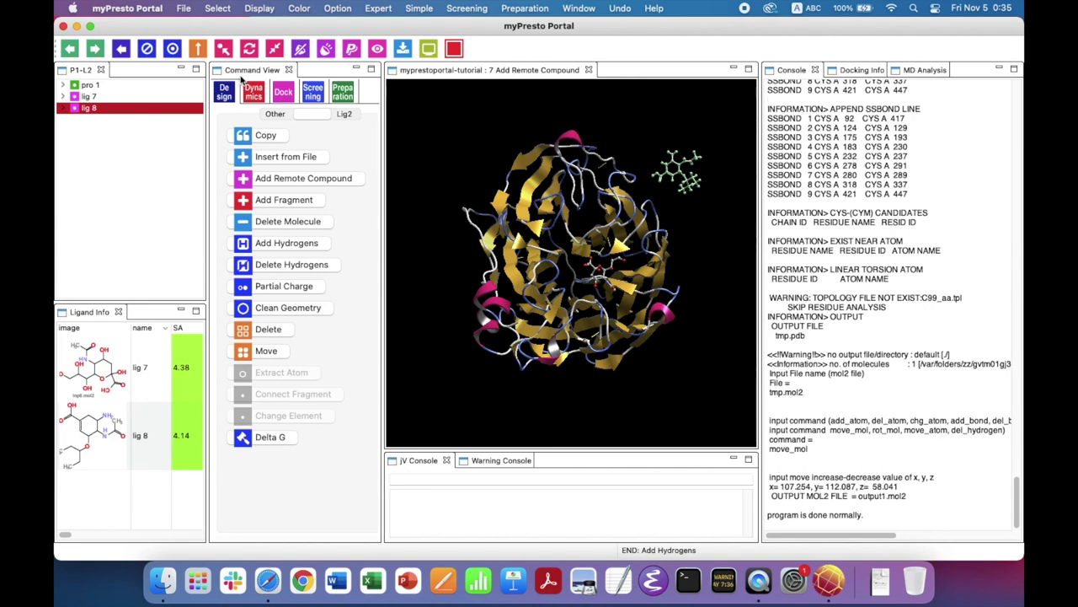
pyautogui.click(339, 11)
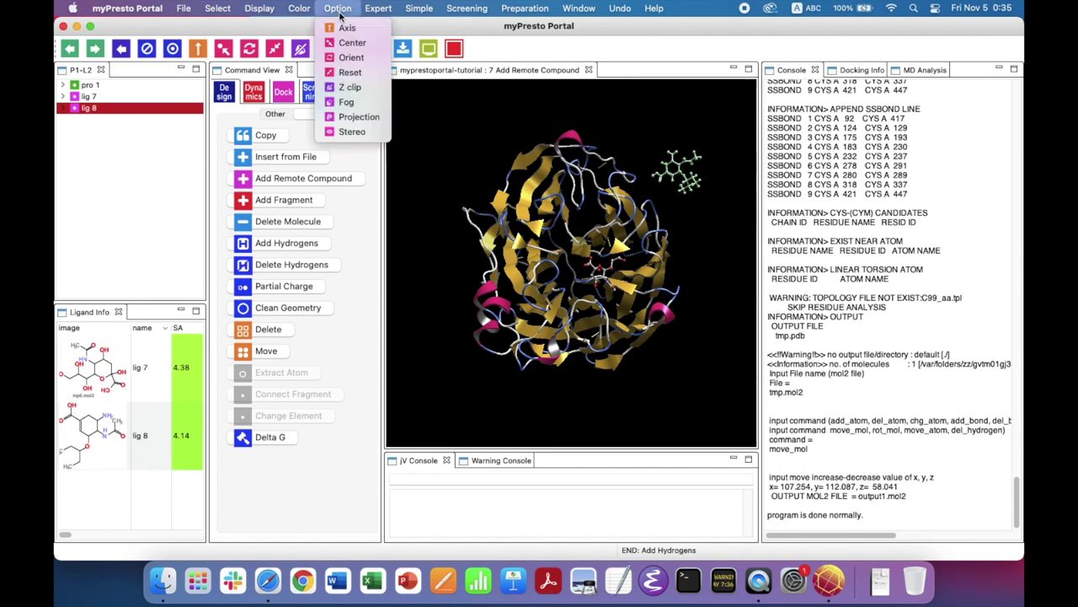
pyautogui.click(369, 44)
pyautogui.click(438, 164)
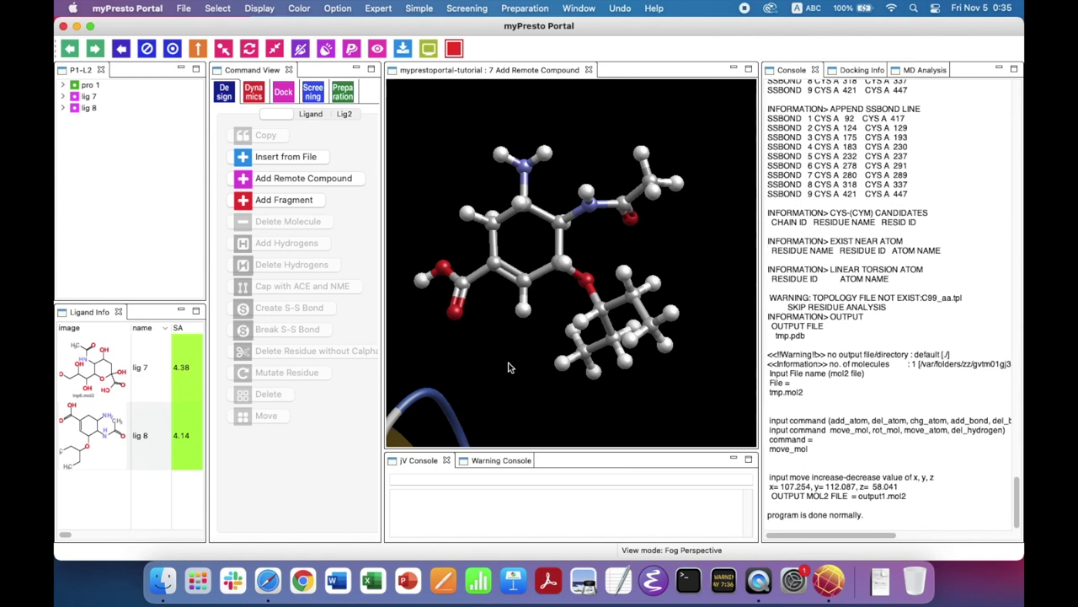
# Add hydrogens to the ligand lig 8 and calculate its partial charges with the MOPAC7 AM1 BCC method.
pyautogui.click(97, 109)
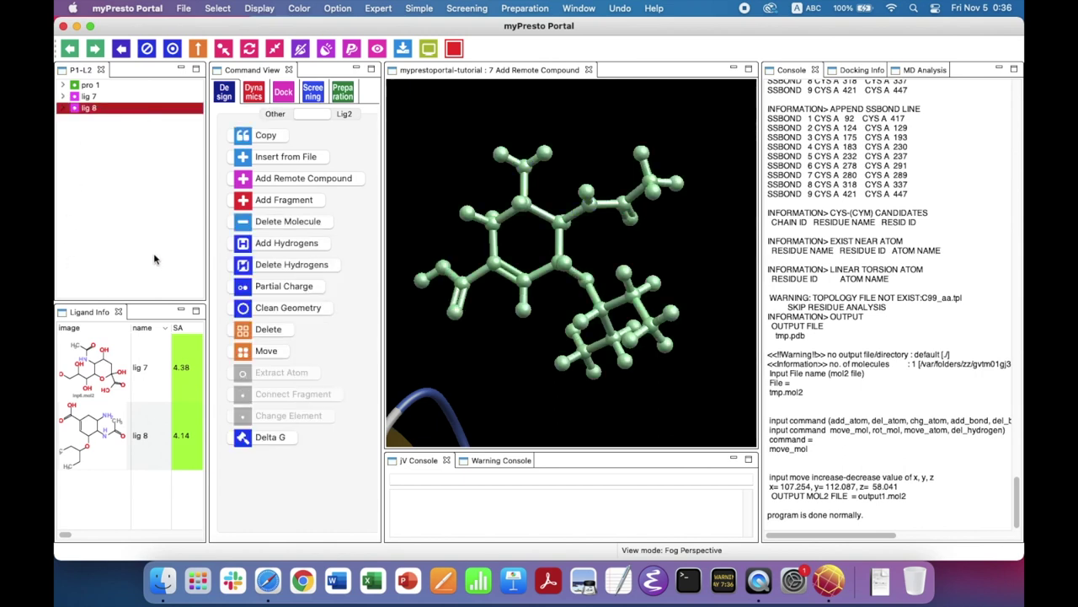
pyautogui.click(327, 244)
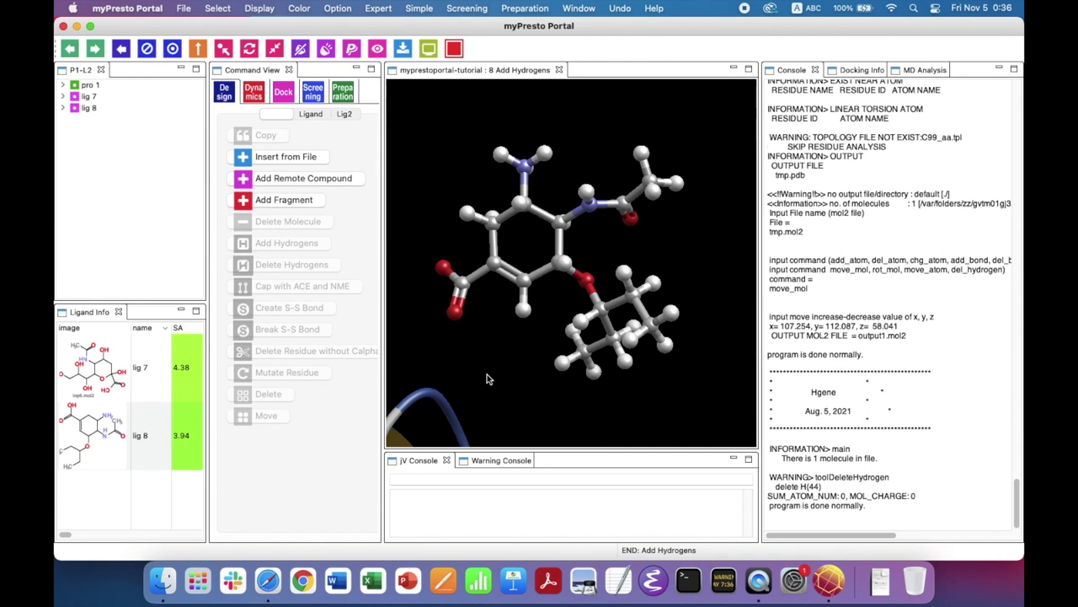
pyautogui.click(88, 108)
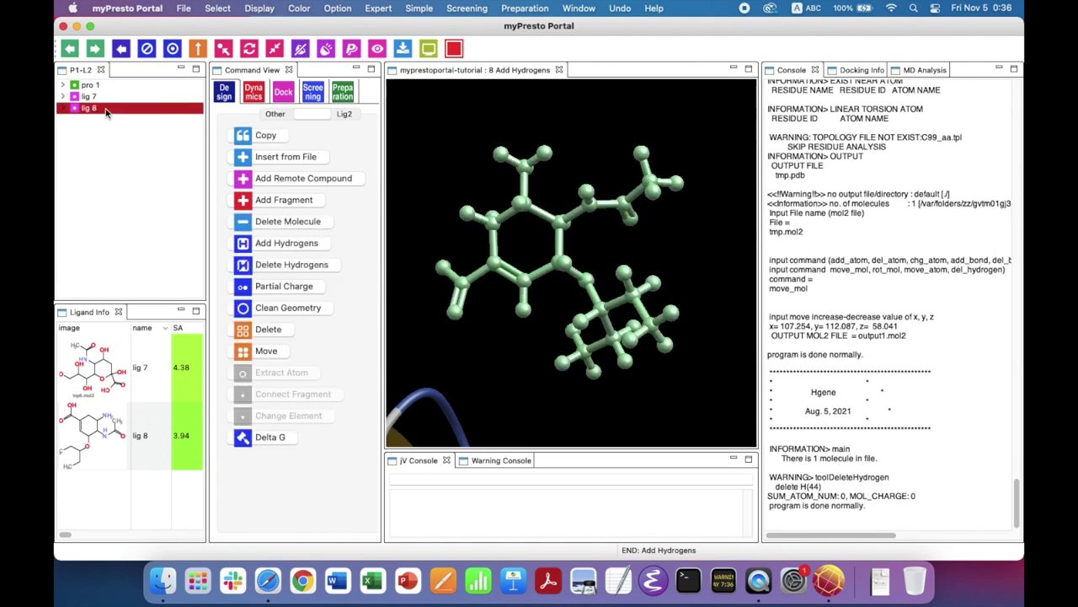
pyautogui.click(321, 291)
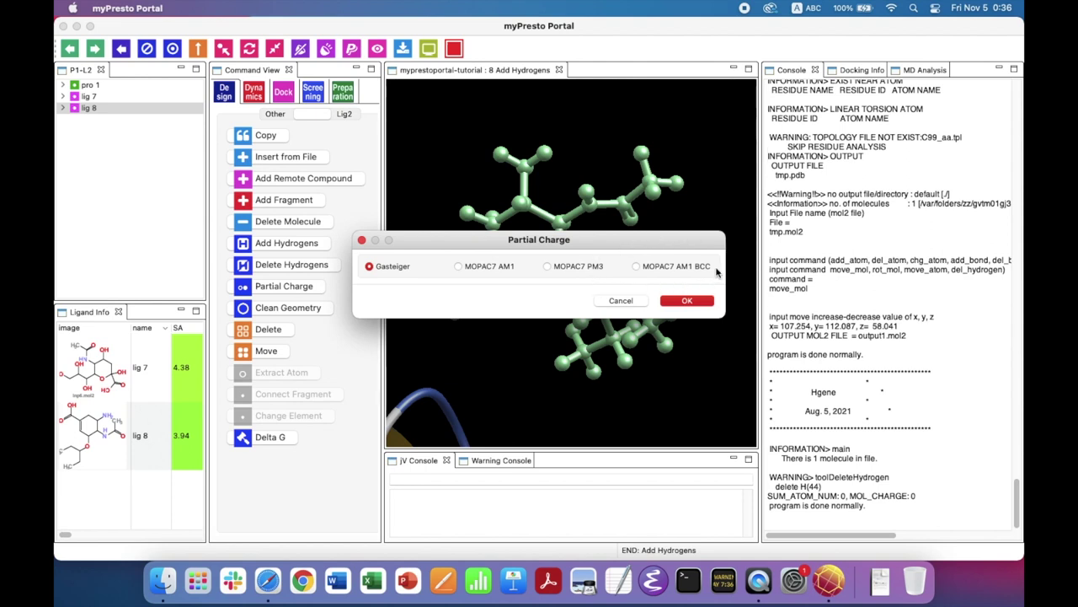
pyautogui.click(636, 266)
pyautogui.click(687, 301)
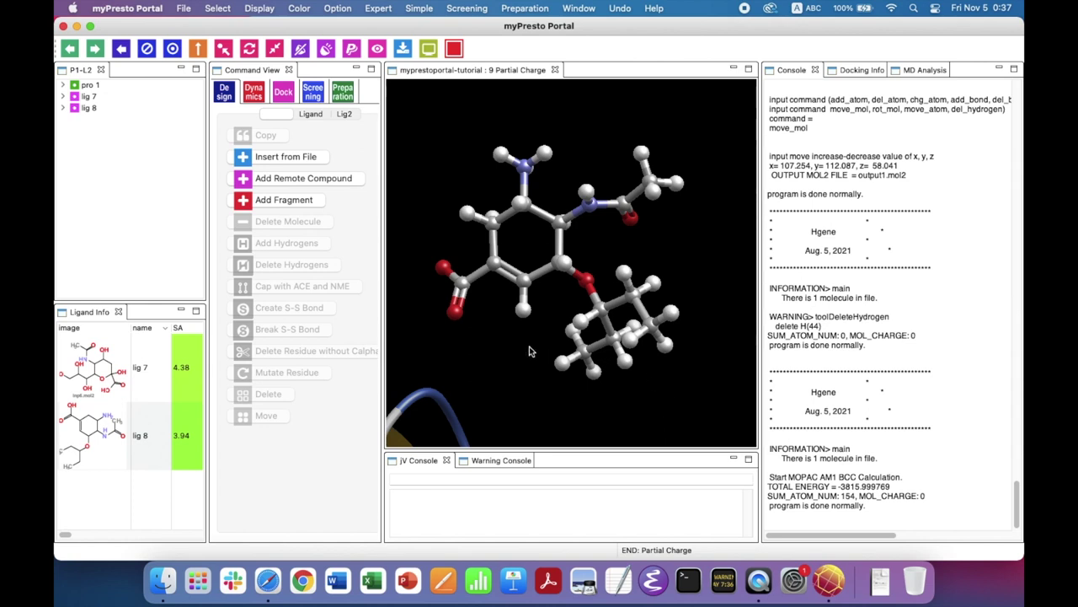
# Clean the geometry of the ligand lig 8 with the Not fix option.
pyautogui.click(103, 110)
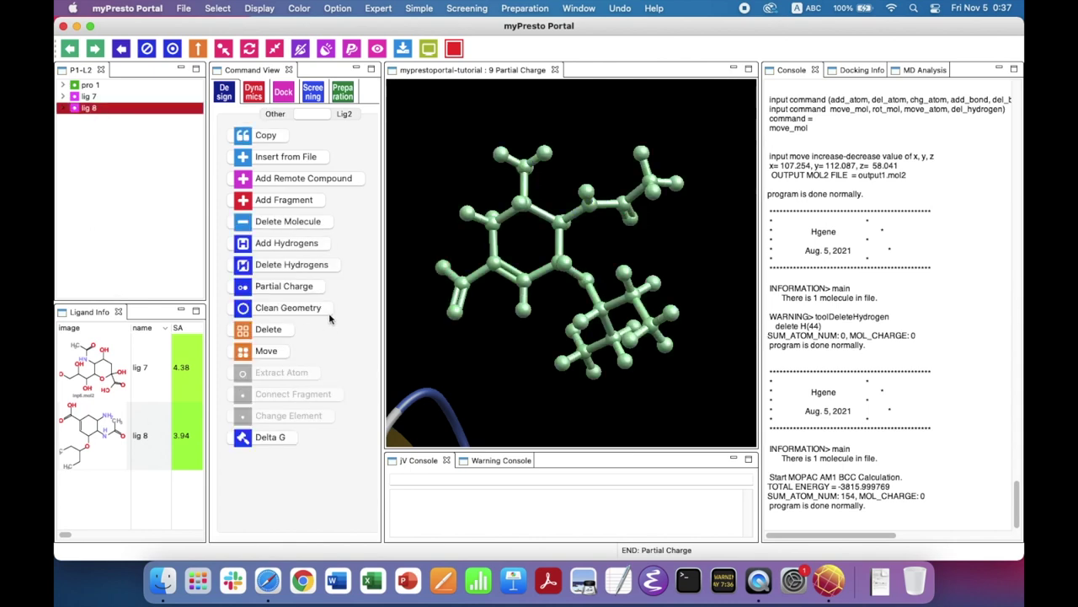
pyautogui.click(328, 310)
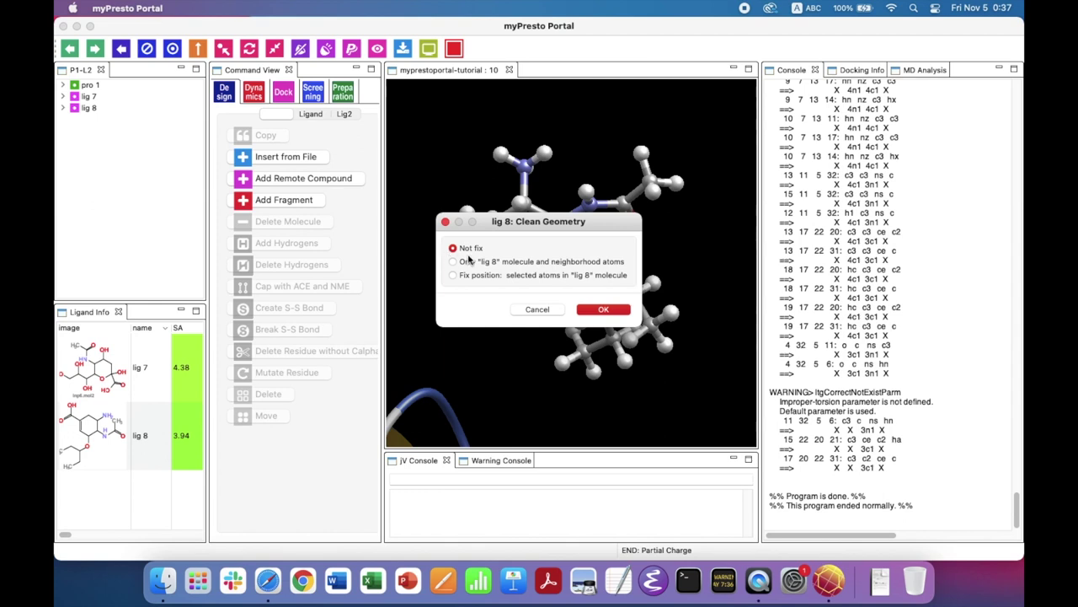
pyautogui.click(626, 310)
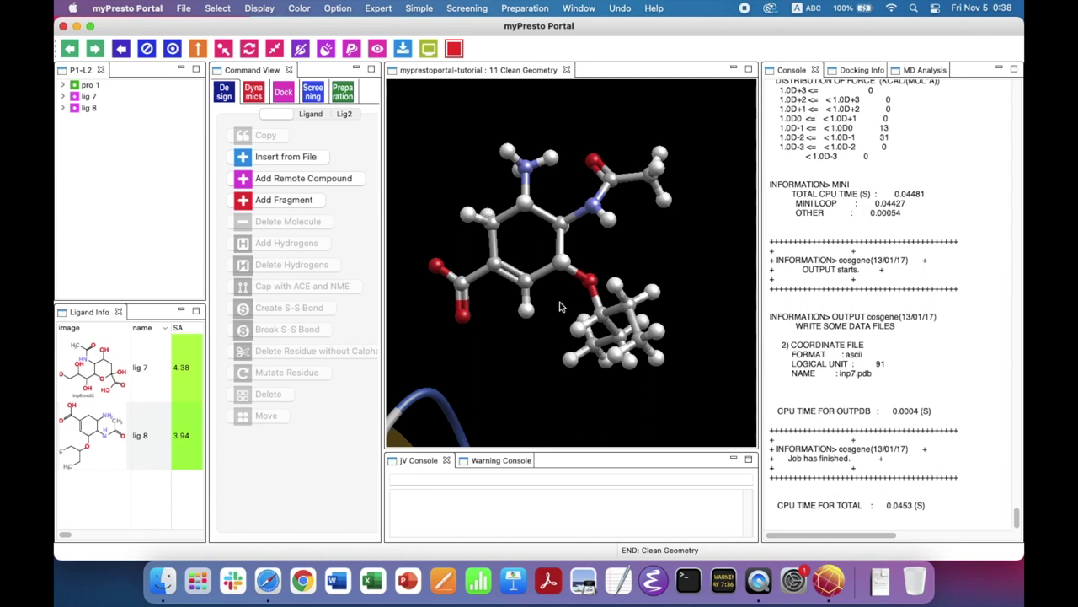
# Center the view on the protein pro 1 and clear the selection.
pyautogui.click(110, 87)
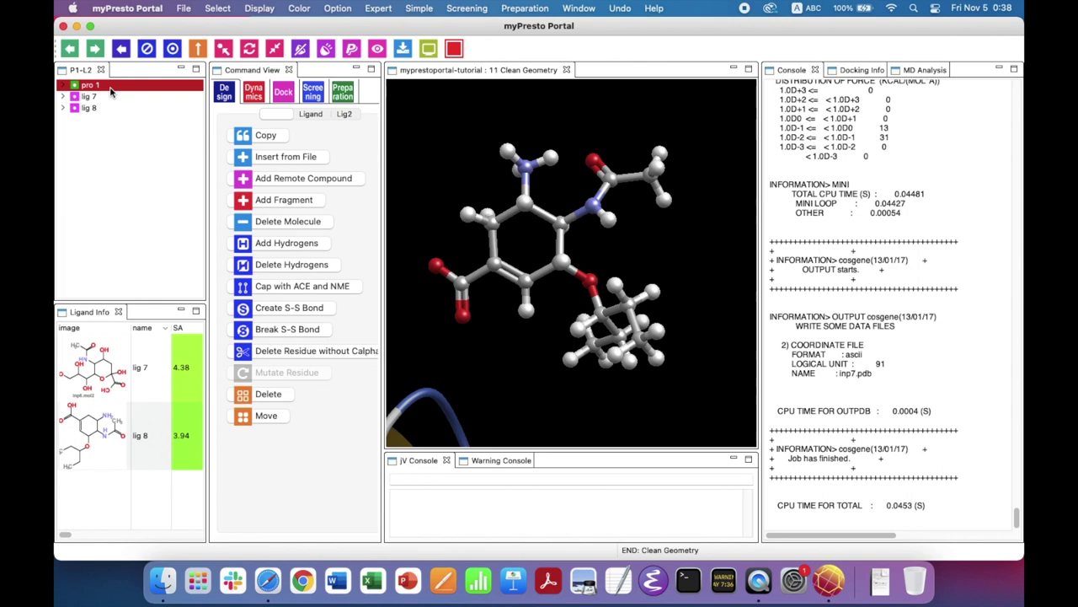
pyautogui.click(336, 9)
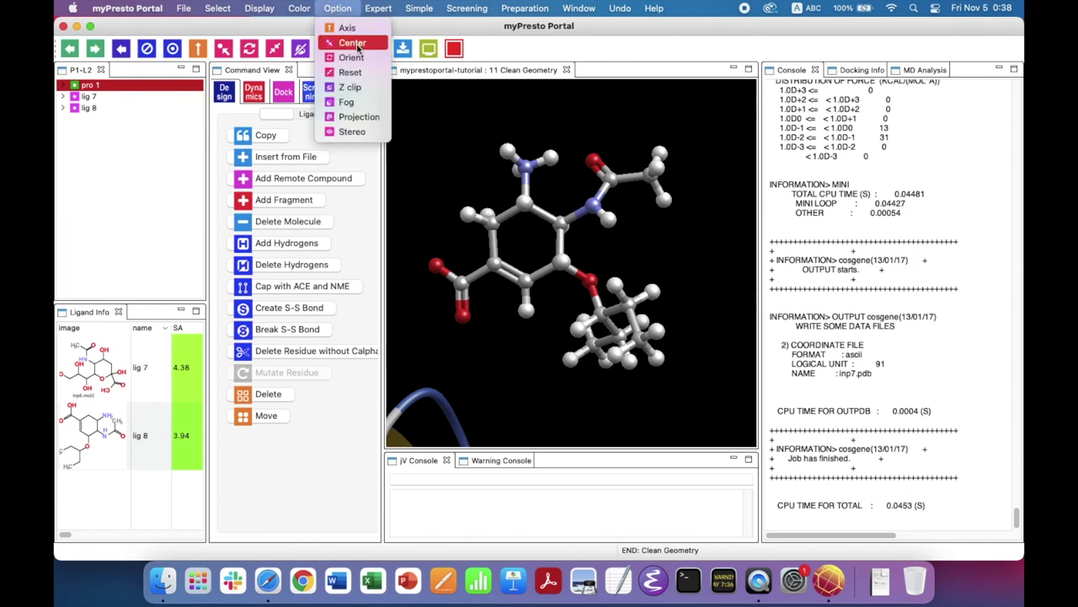
pyautogui.click(358, 46)
pyautogui.click(662, 403)
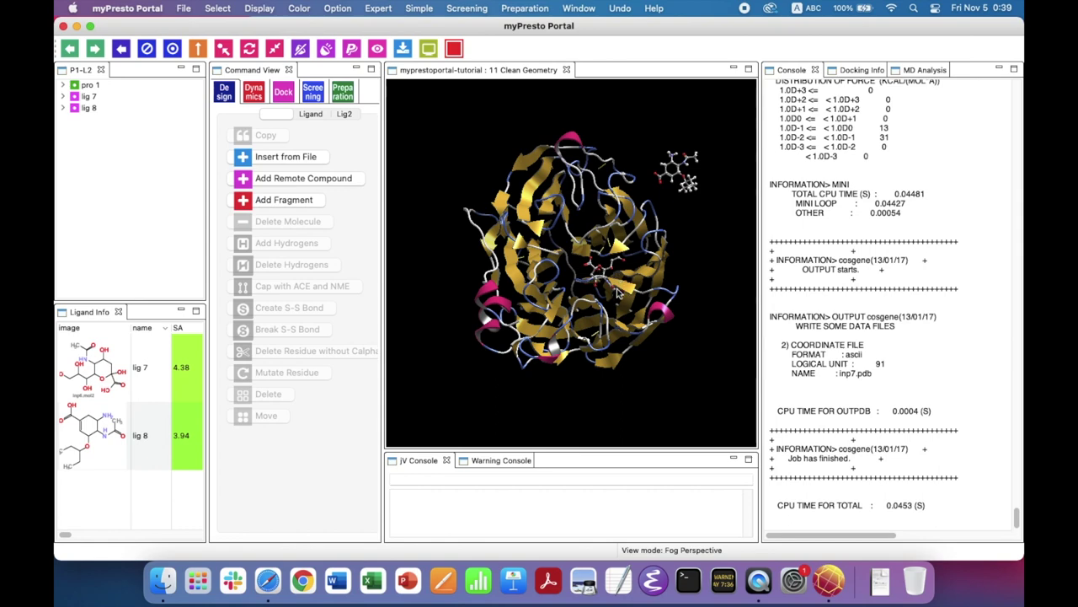
# Make a docking pocket from the ligand lig 7.
pyautogui.click(289, 102)
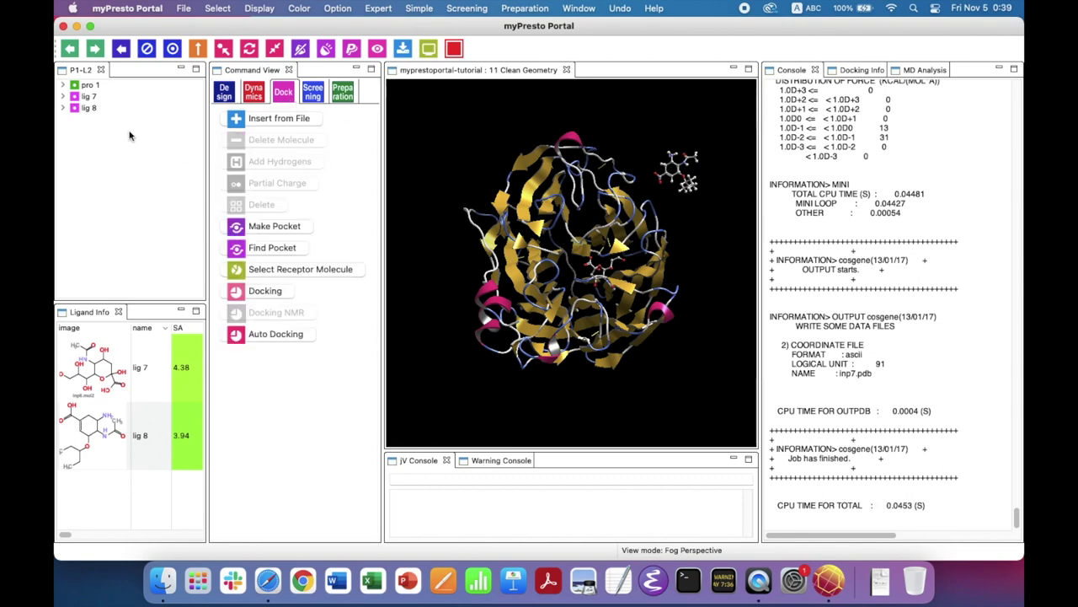
pyautogui.click(105, 97)
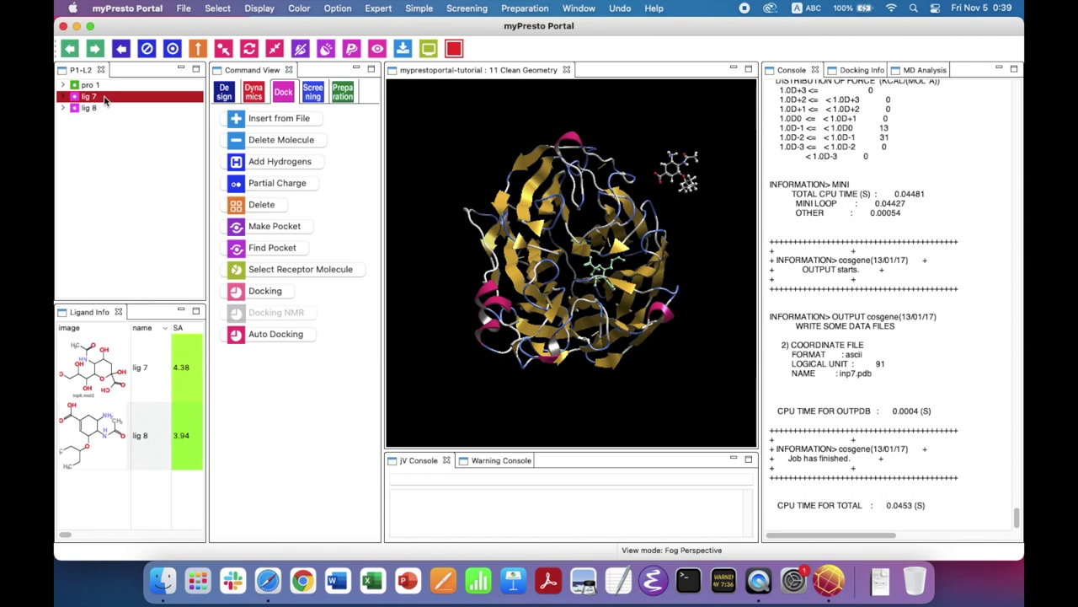
pyautogui.click(308, 230)
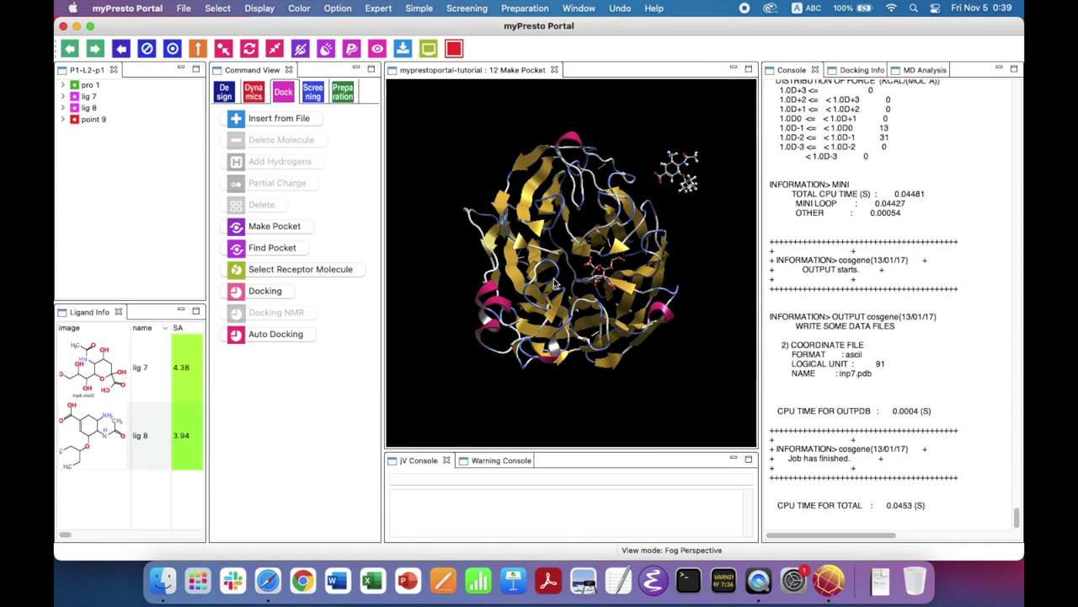
# Hide the atoms of the ligand lig 7 and clear the selection.
pyautogui.click(89, 97)
pyautogui.rightClick(101, 100)
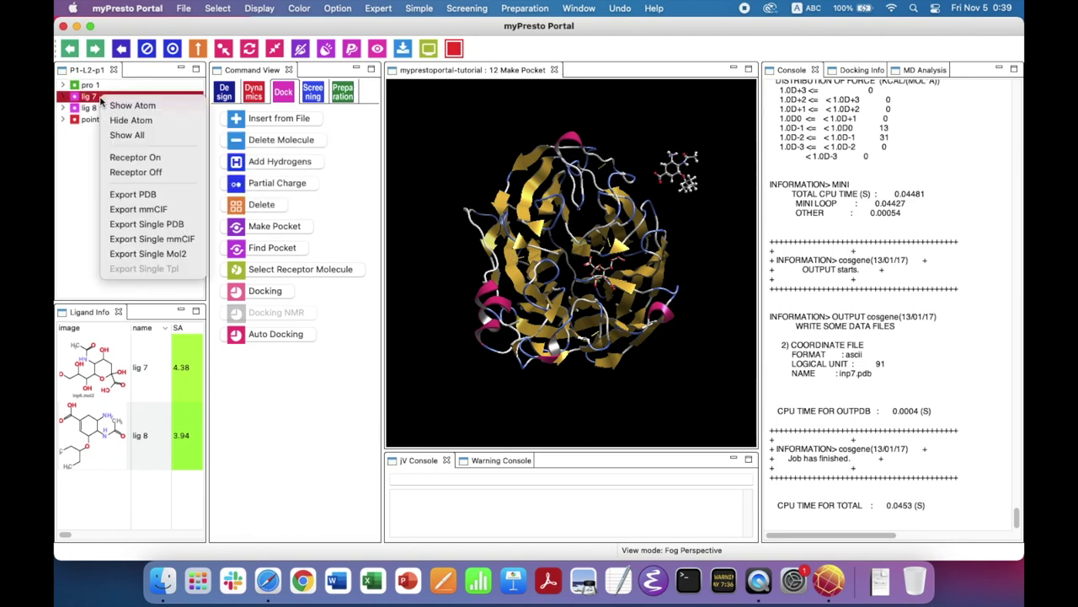
pyautogui.click(160, 124)
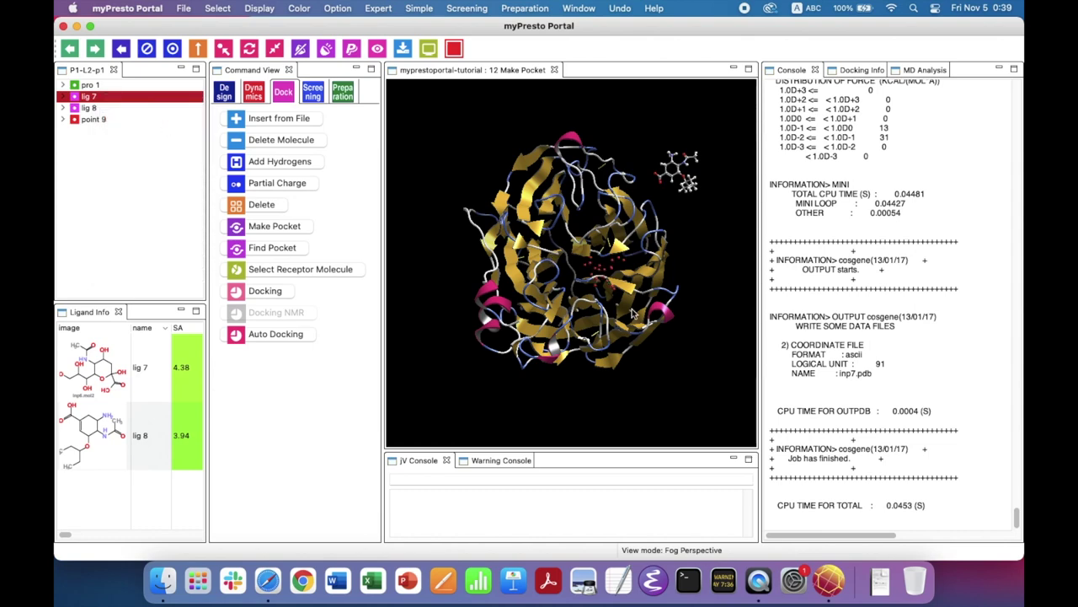
pyautogui.click(682, 284)
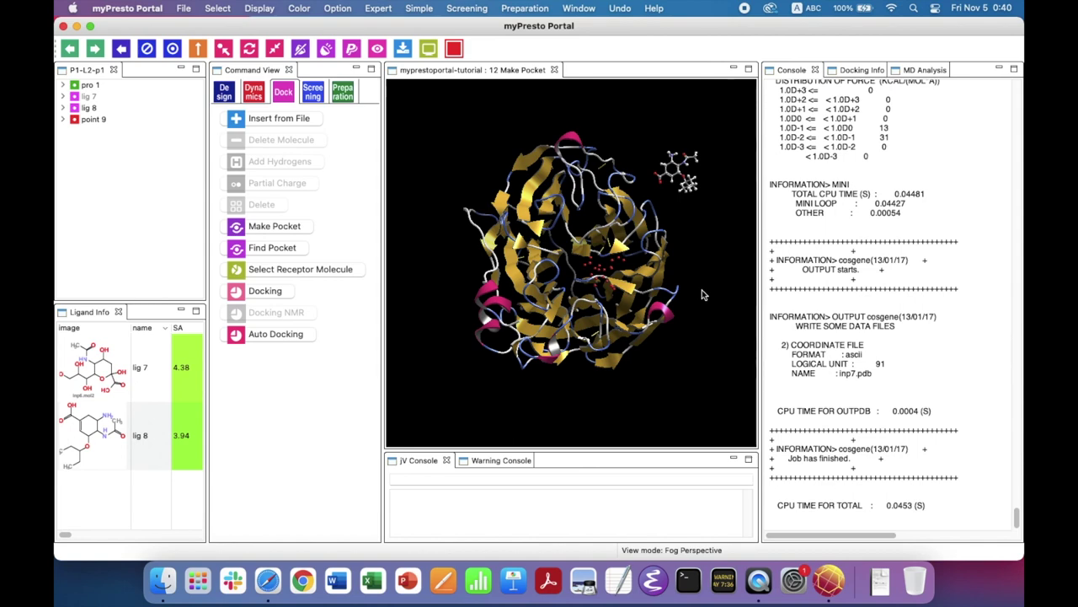
# Set the protein pro 1 as the receptor molecule and clear the selection.
pyautogui.click(107, 86)
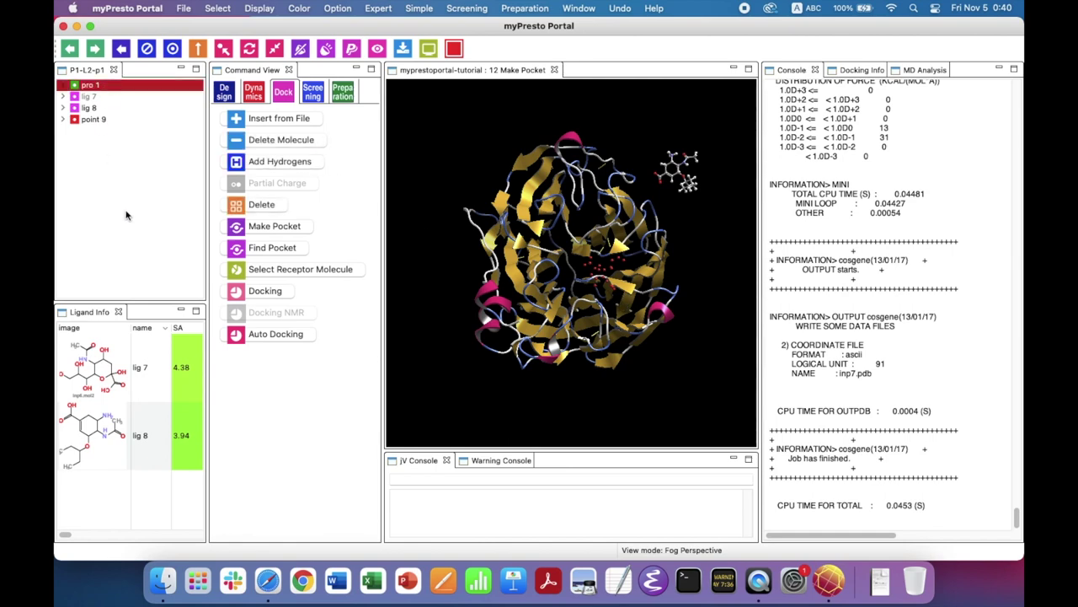
pyautogui.click(359, 272)
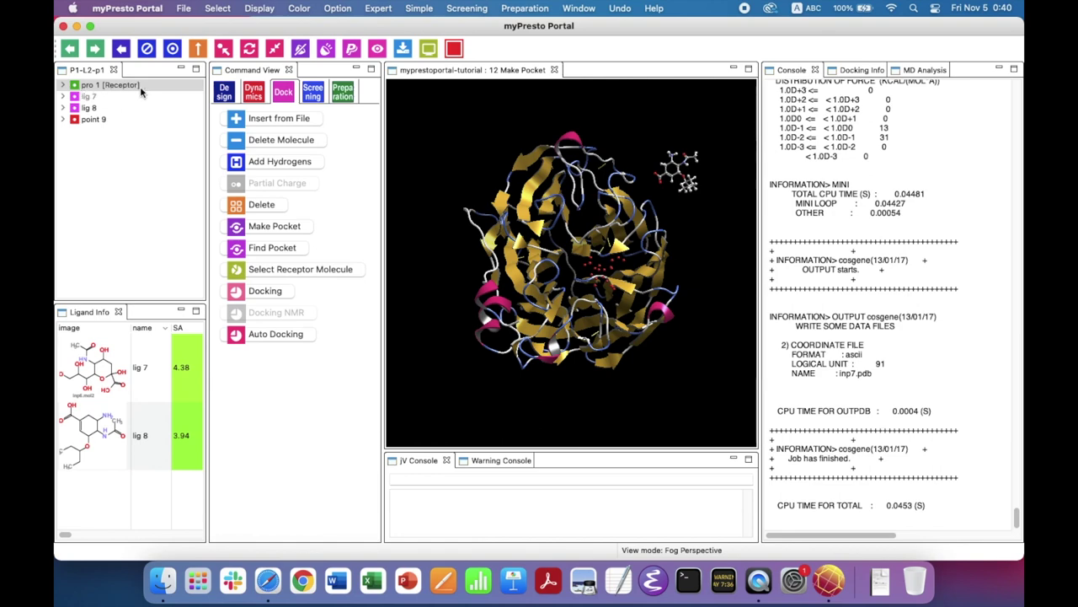
pyautogui.click(165, 262)
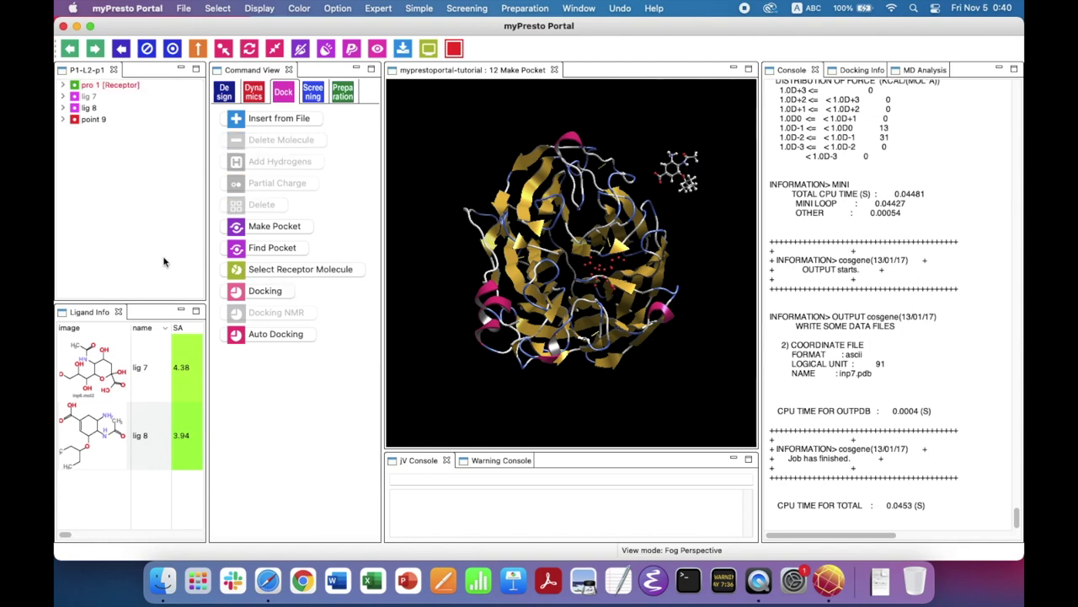
# Dock the single ligand lig 8 to the receptor with the moderate method, 30 candidate molecules, grid data generation and clustering turned off.
pyautogui.click(266, 291)
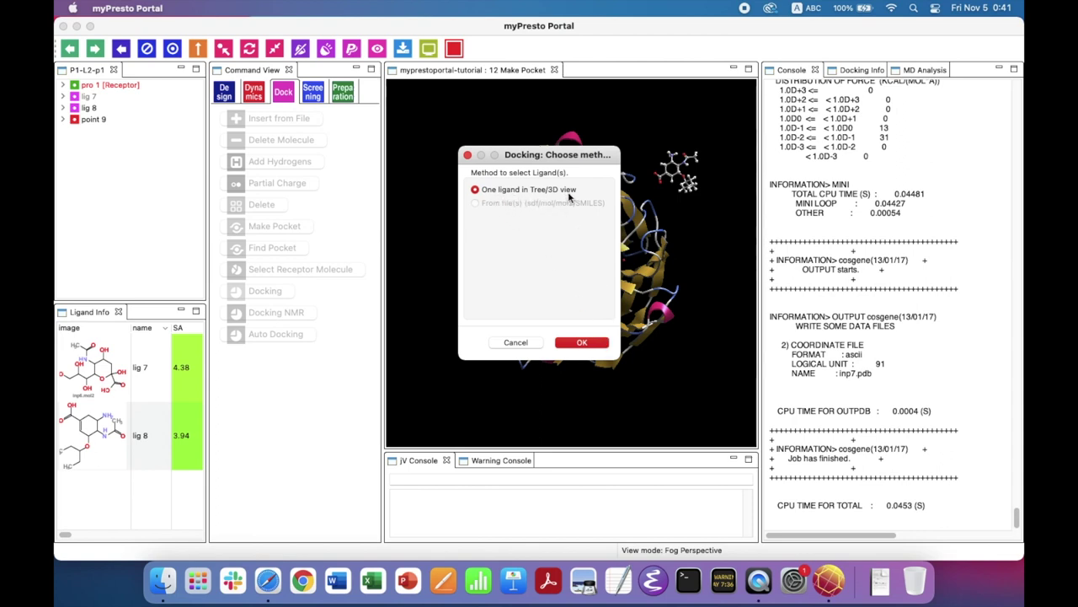
pyautogui.click(603, 343)
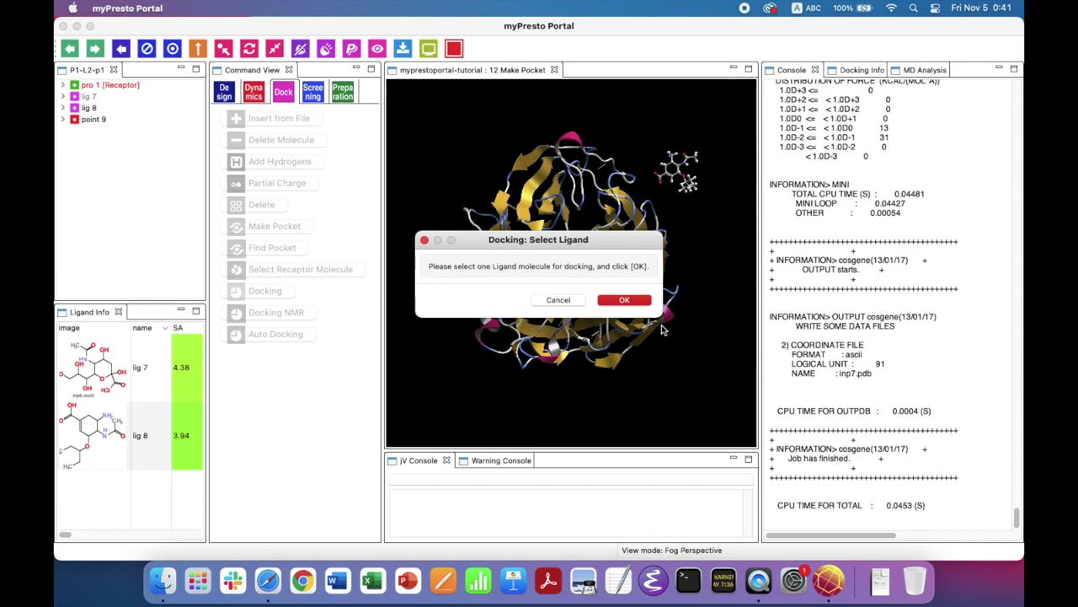
pyautogui.click(101, 108)
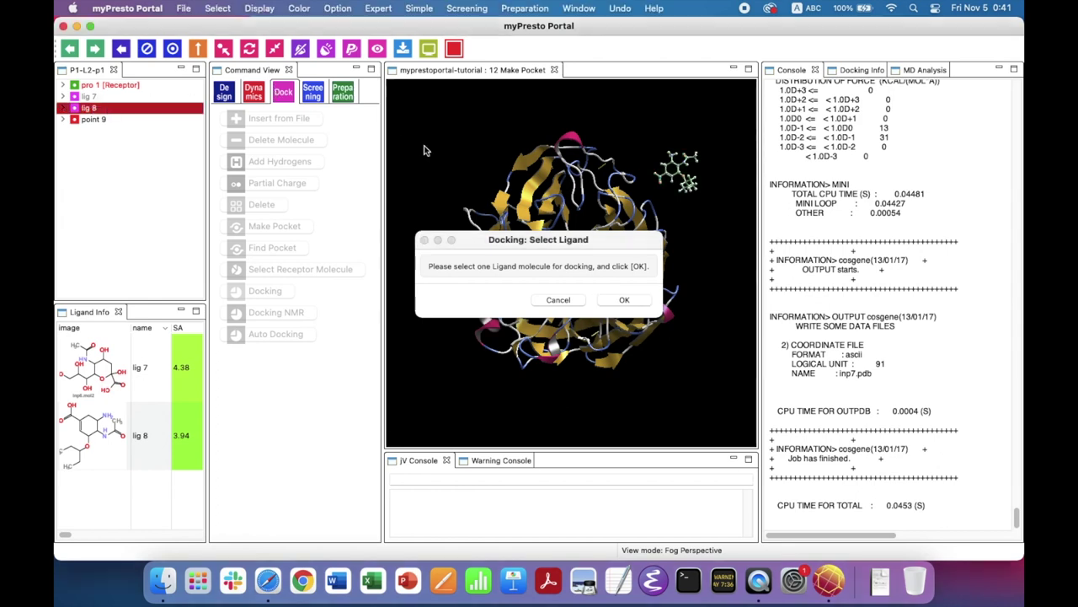
pyautogui.click(578, 253)
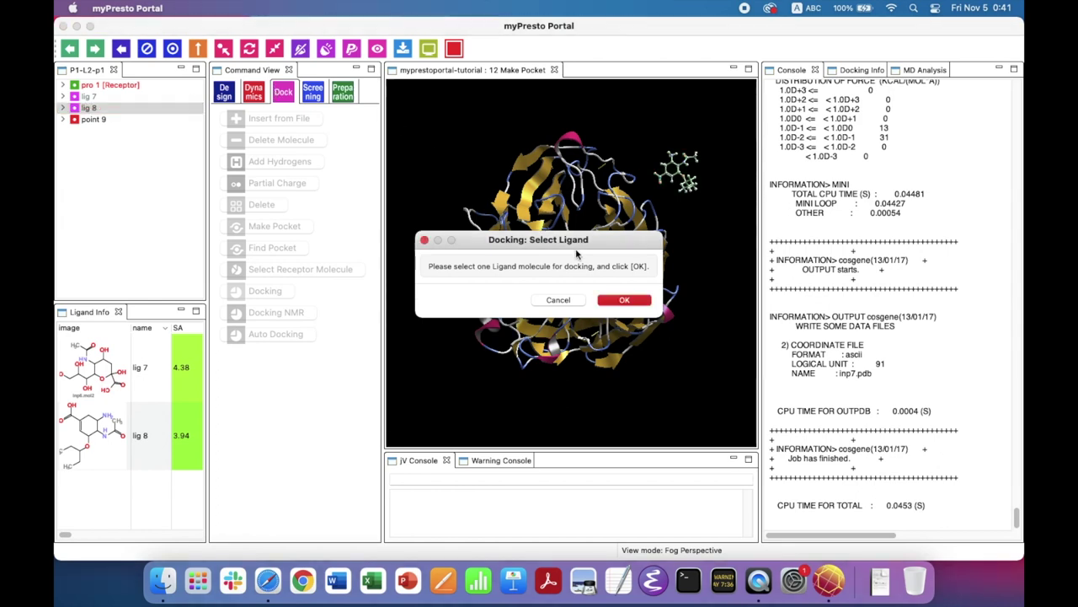
pyautogui.click(646, 303)
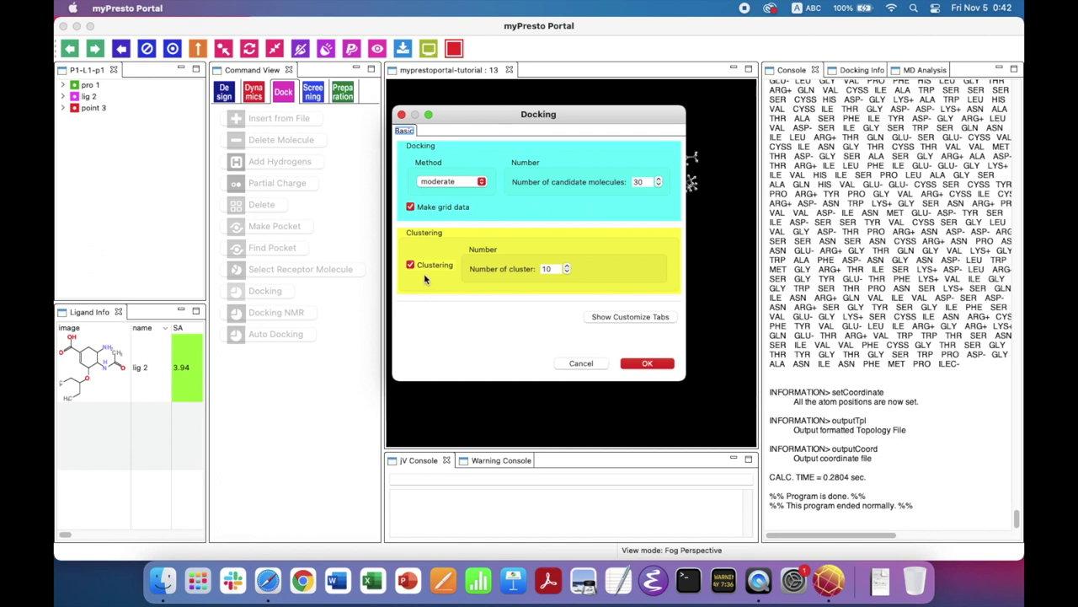
pyautogui.click(409, 266)
pyautogui.click(666, 367)
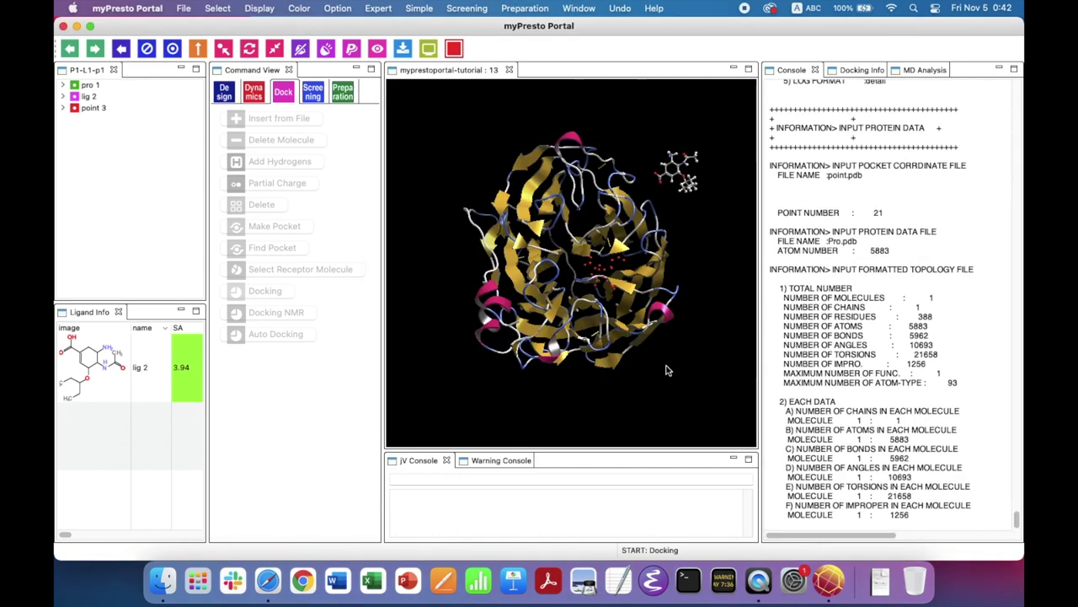
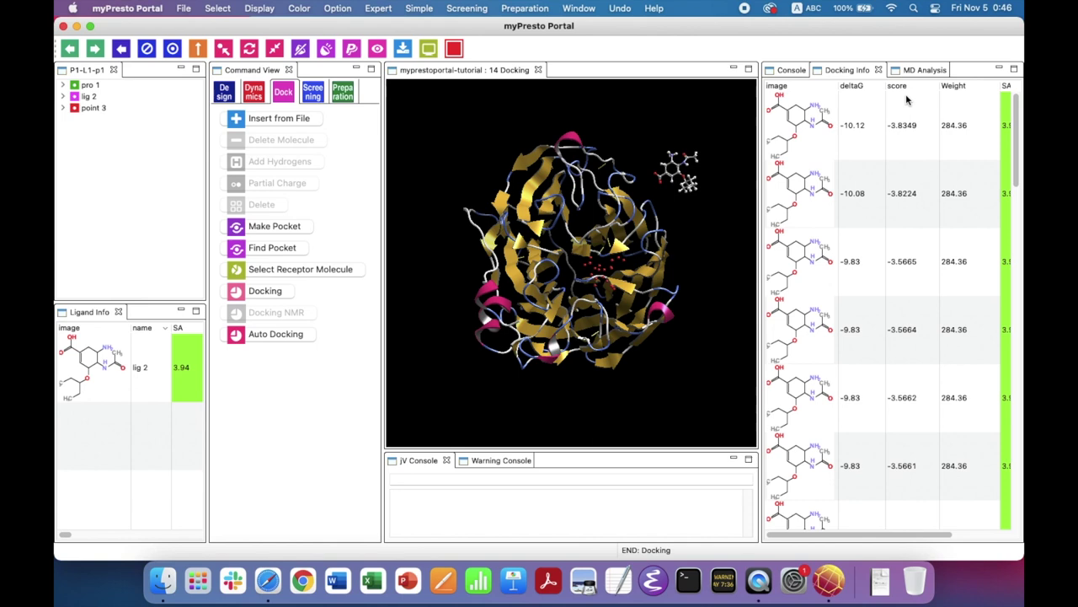
# Examine the docking result values from deltaG to RMSD and adjust the column widths so all of them fit.
pyautogui.hscroll(3, 907, 100)
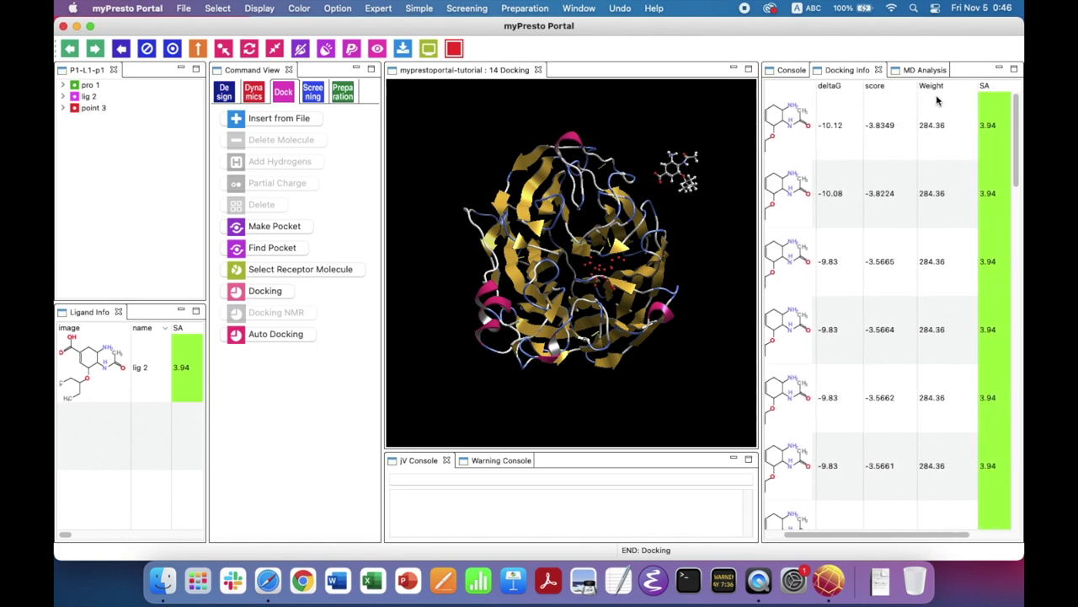
pyautogui.hscroll(2, 939, 100)
pyautogui.hscroll(2, 946, 100)
pyautogui.hscroll(2, 980, 100)
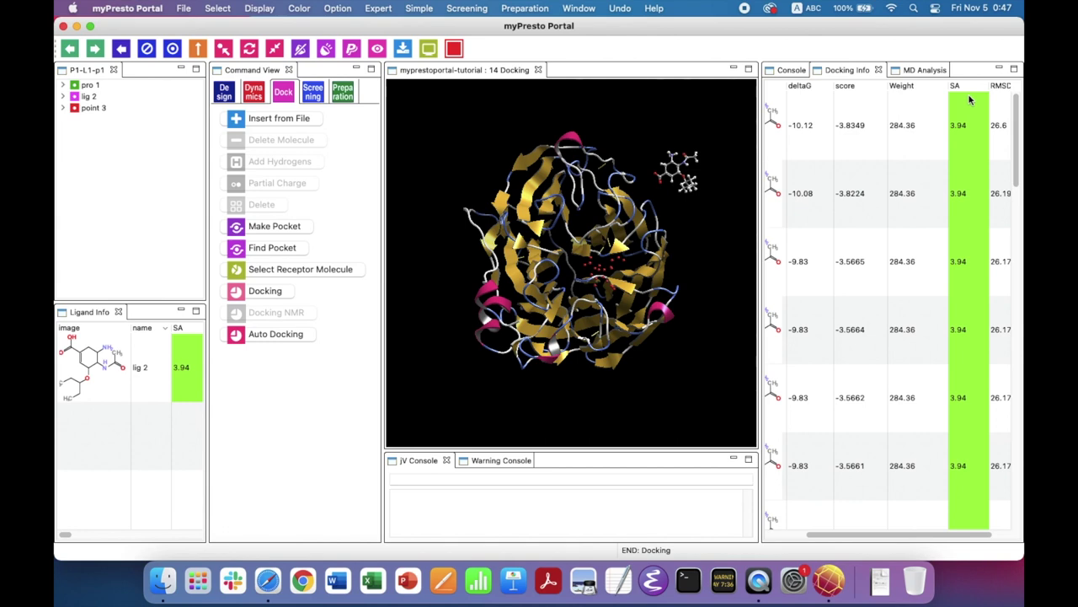
pyautogui.hscroll(3, 969, 99)
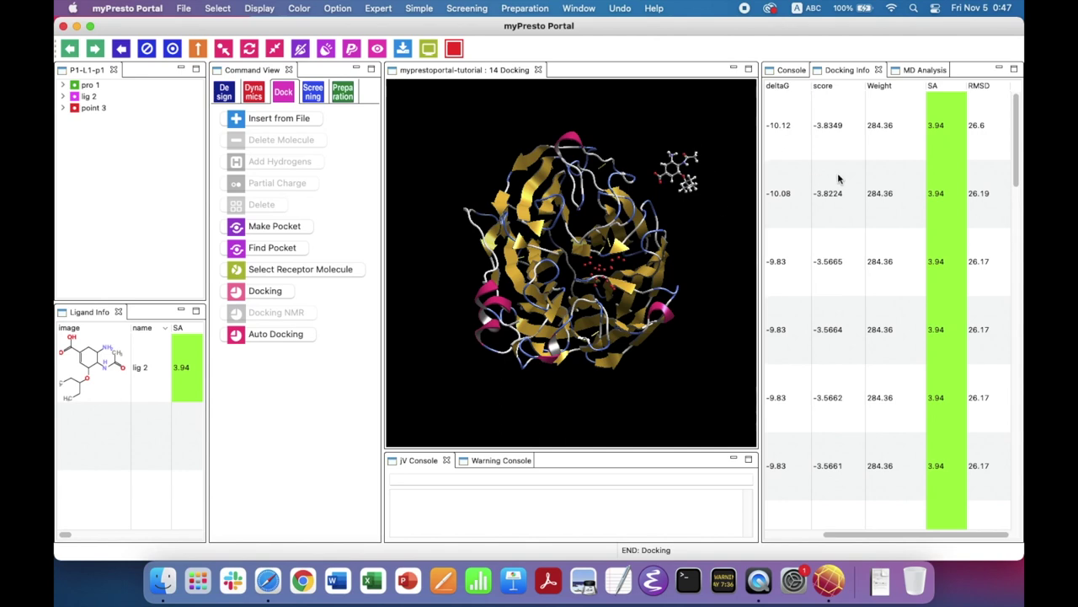
pyautogui.scroll(-1, 854, 198)
pyautogui.hscroll(-1, 855, 198)
pyautogui.scroll(1, 854, 198)
pyautogui.hscroll(-5, 855, 198)
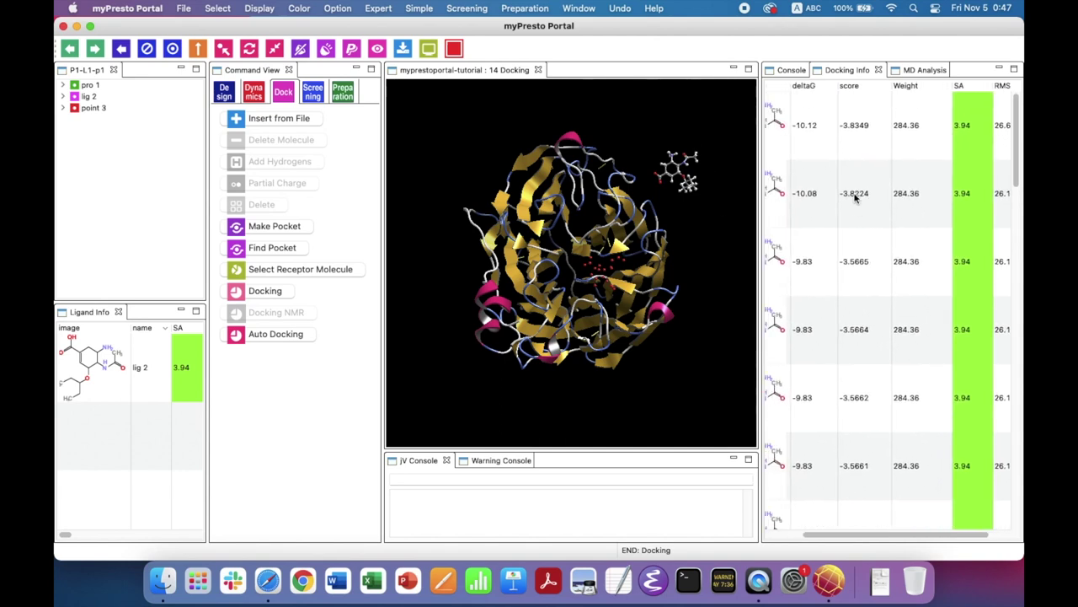
pyautogui.scroll(-1, 876, 143)
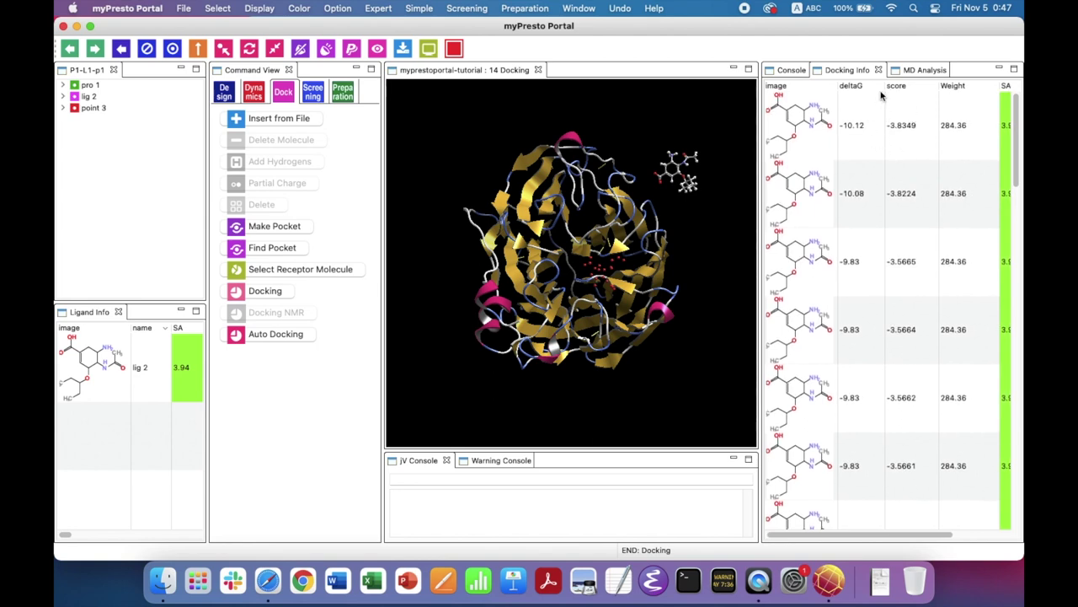
pyautogui.moveTo(885, 88); pyautogui.dragTo(944, 87)
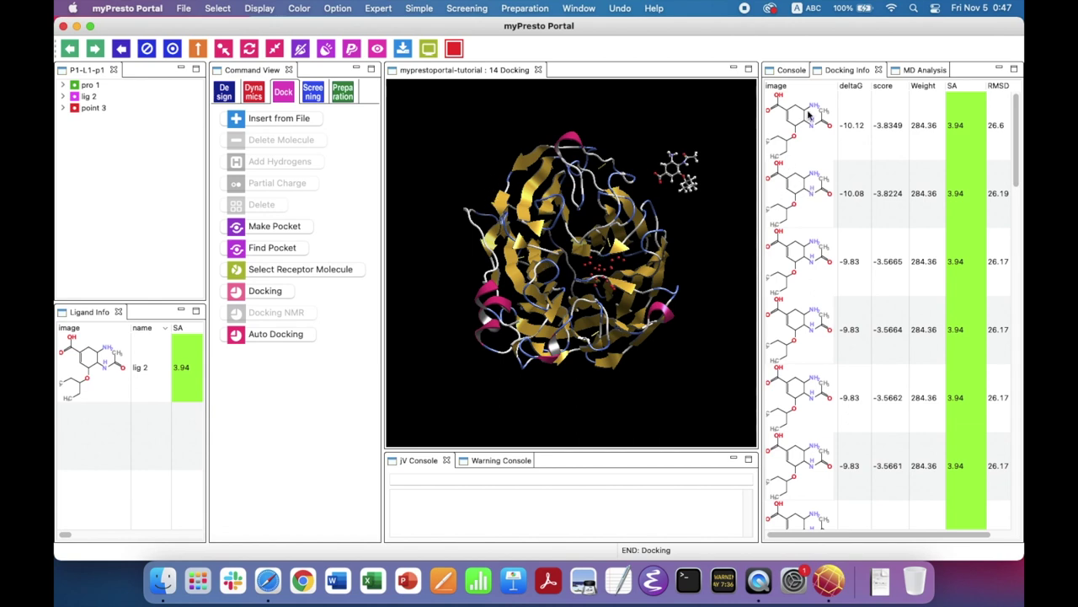
# Compare the docked poses in 3D by showing the first result, the fourth result, all results together and the first again.
pyautogui.click(840, 123)
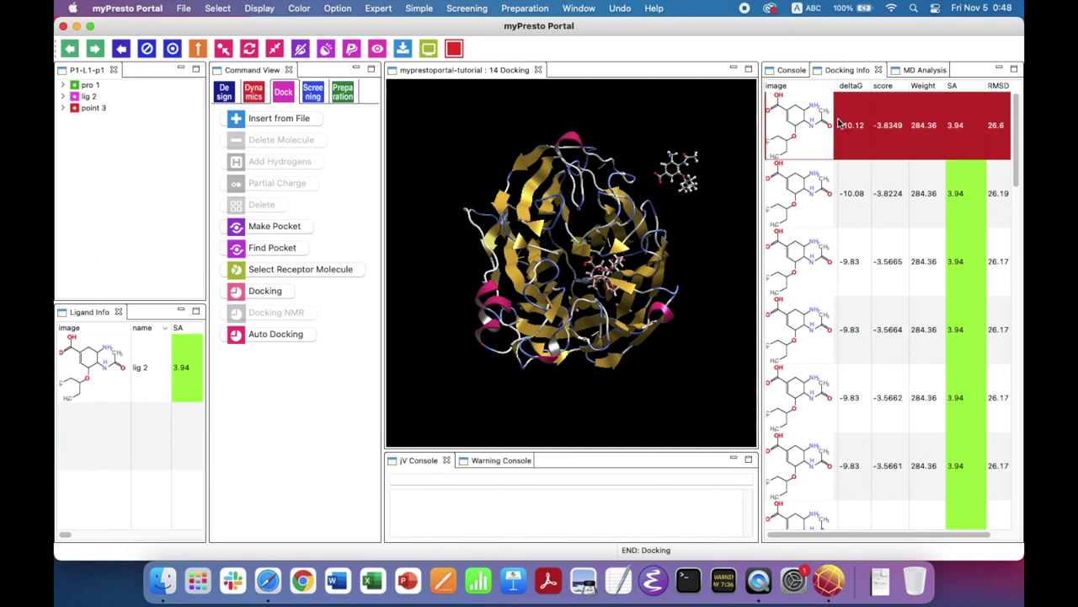
pyautogui.click(872, 338)
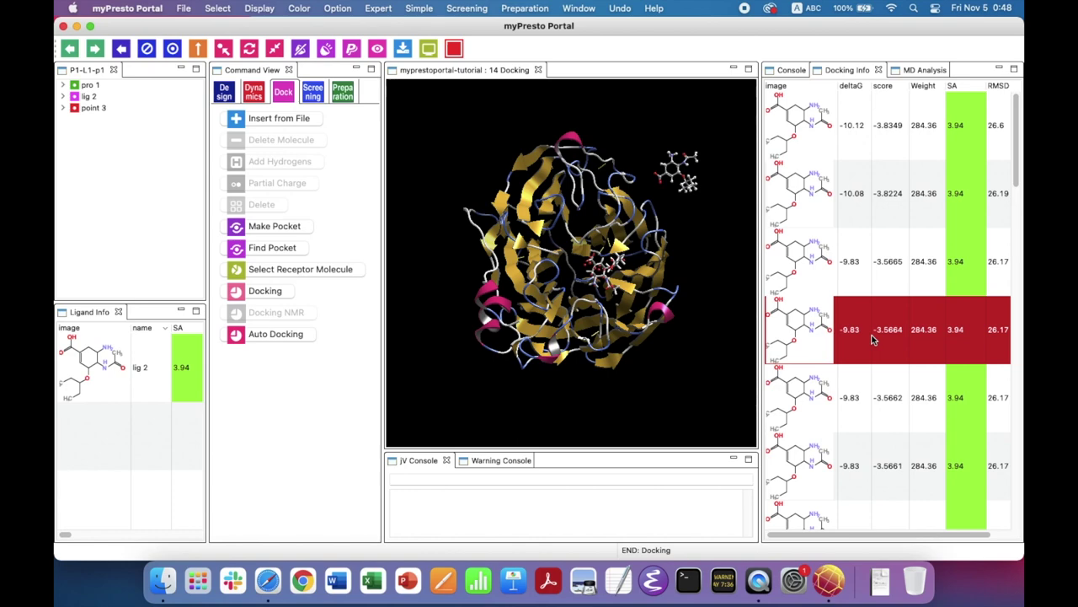
pyautogui.click(838, 126)
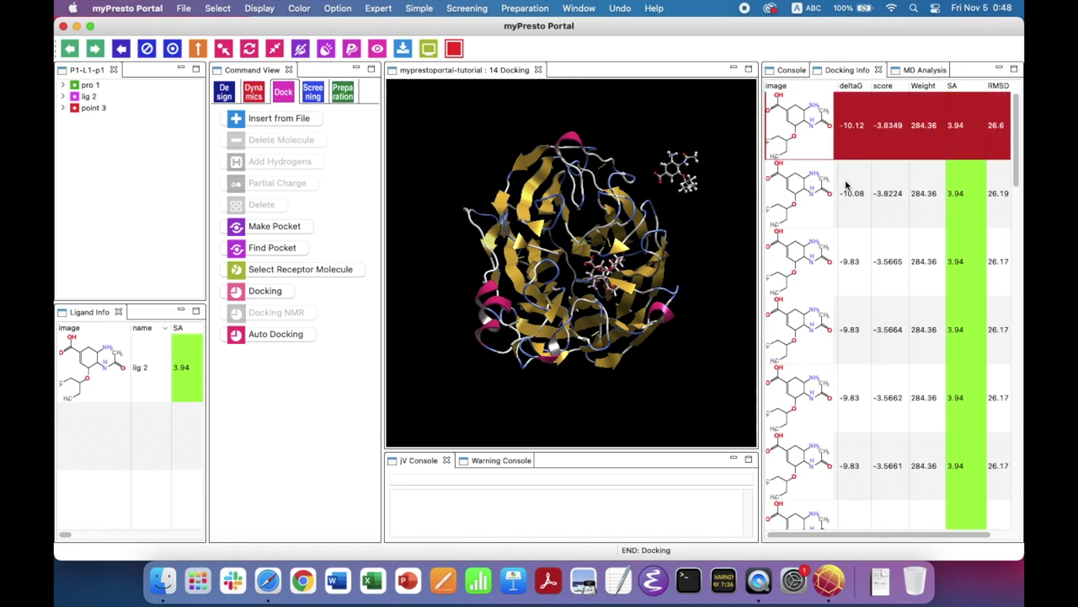
pyautogui.press('super+a')
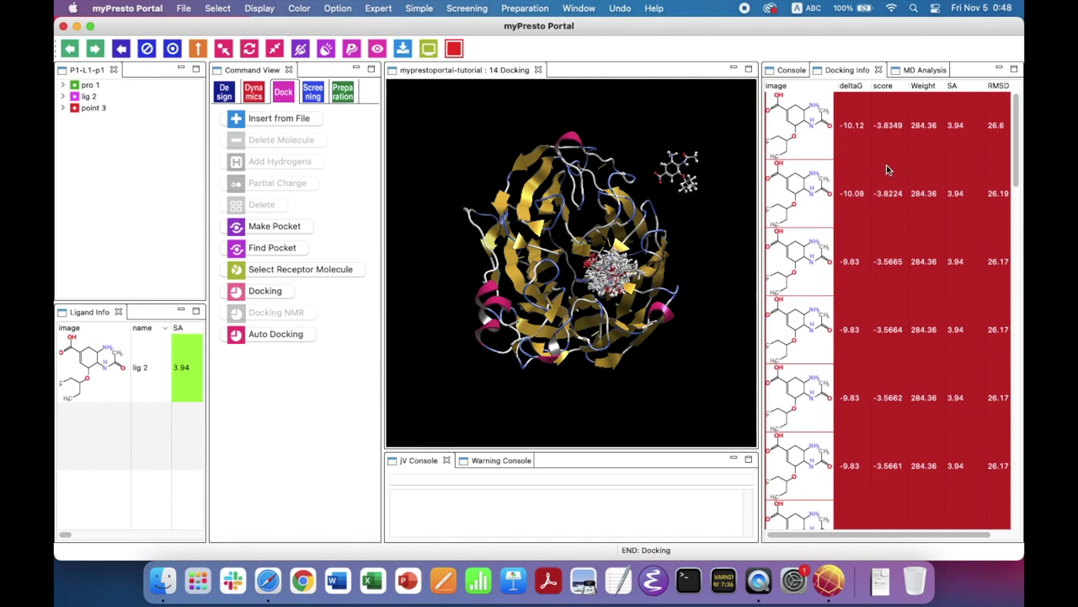
pyautogui.click(890, 108)
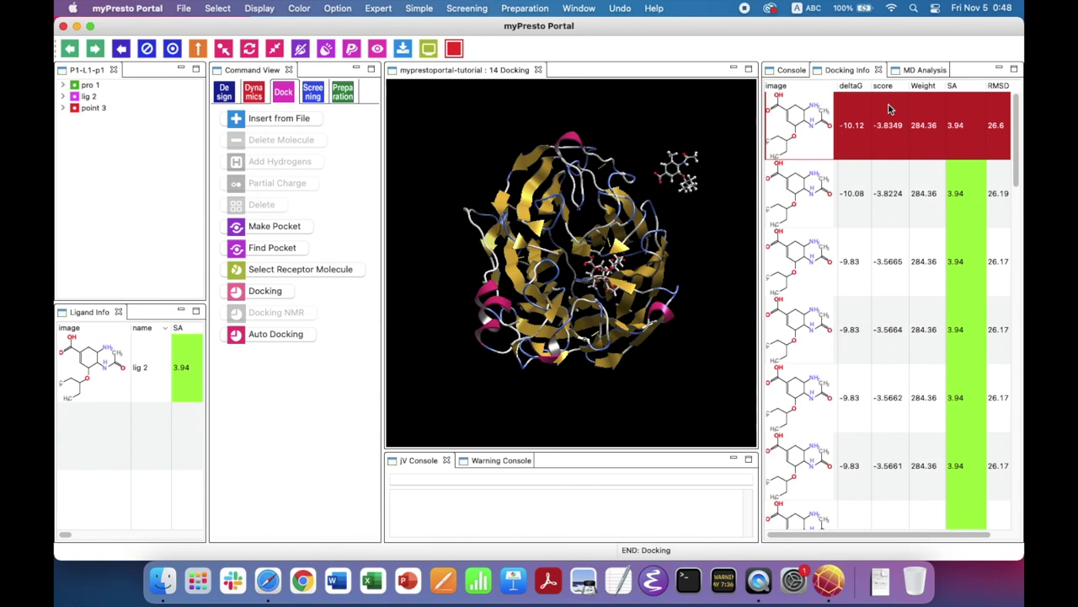
# Show the fourth and first docking poses together in the 3D view, then only the first pose.
pyautogui.rightClick(874, 330)
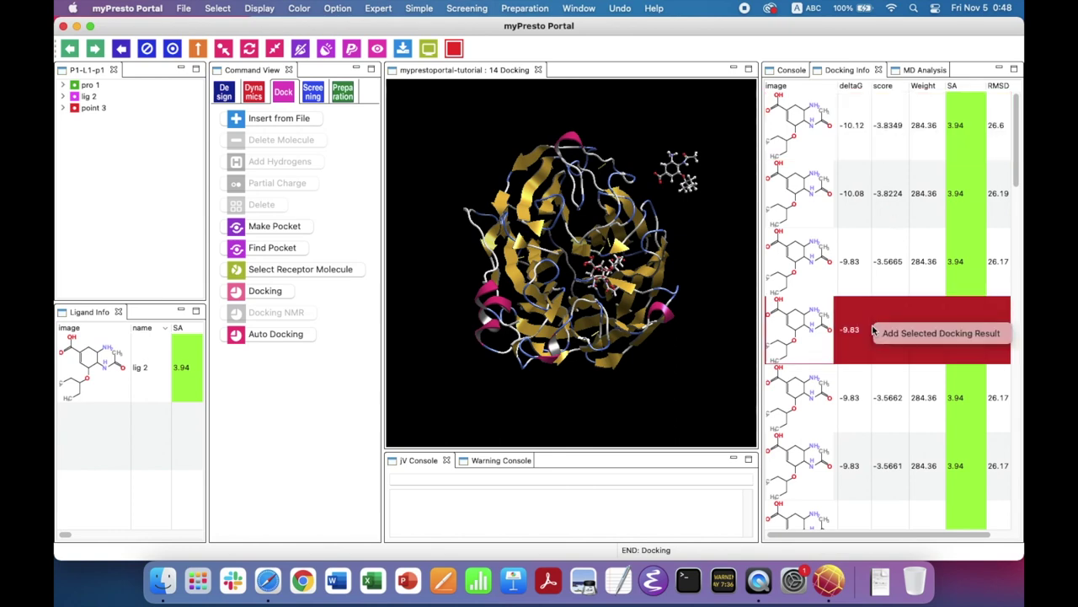
pyautogui.click(883, 137)
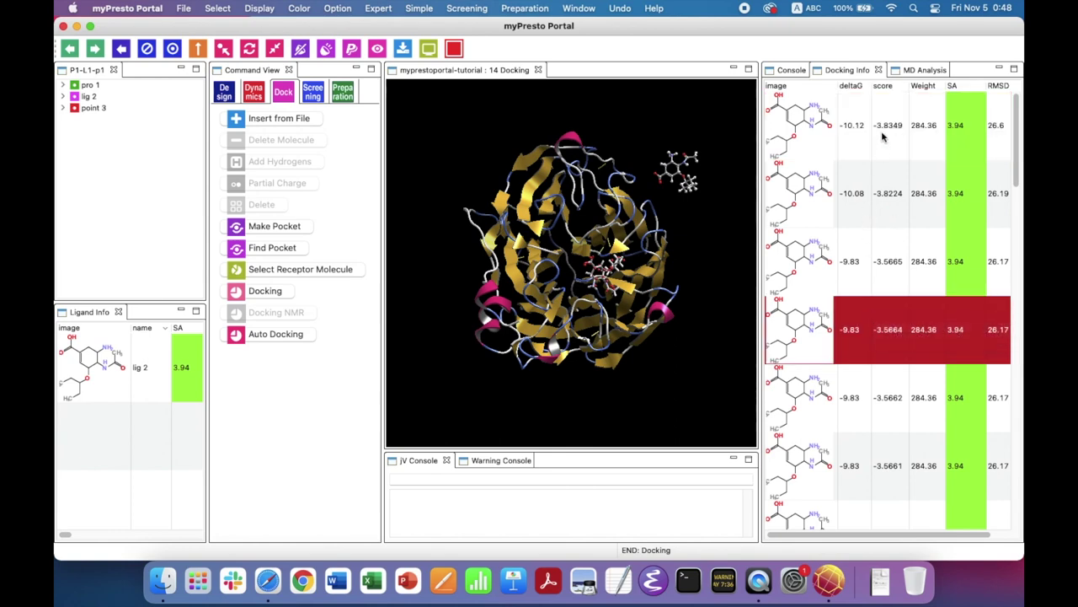
pyautogui.keyDown('super'); pyautogui.click(883, 136); pyautogui.keyUp('super')
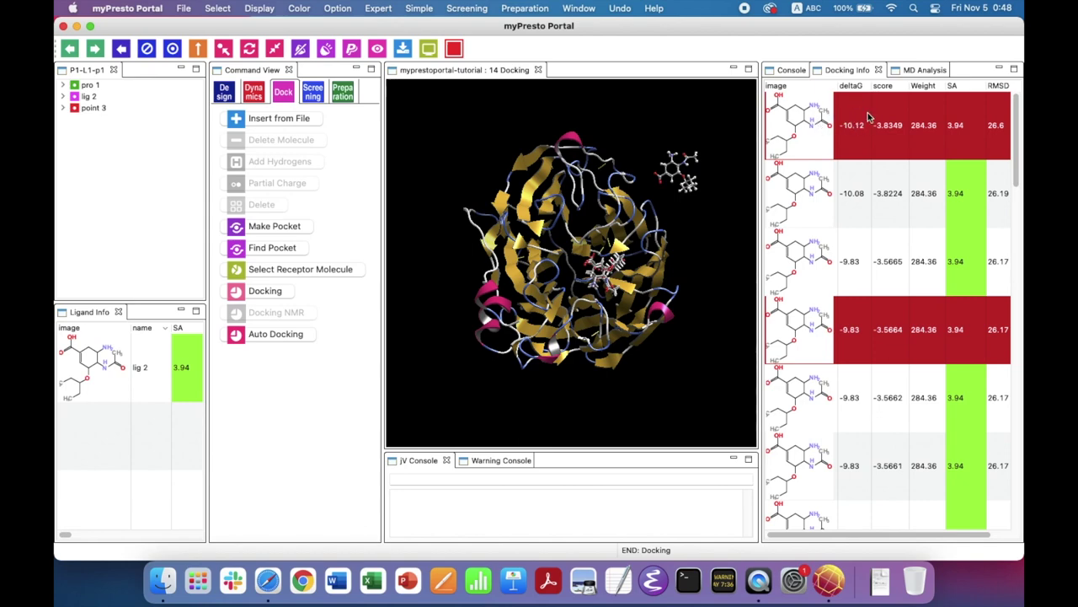
pyautogui.click(869, 139)
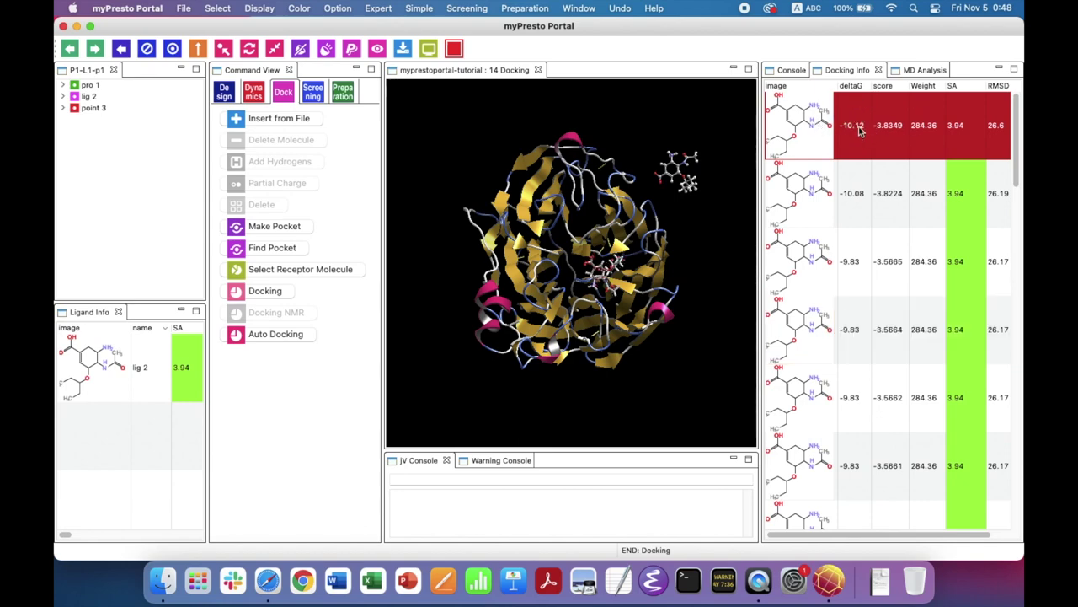
pyautogui.click(869, 127)
# Look through the whole list of docking results and view the pose of the last-ranked result.
pyautogui.scroll(-10, 898, 156)
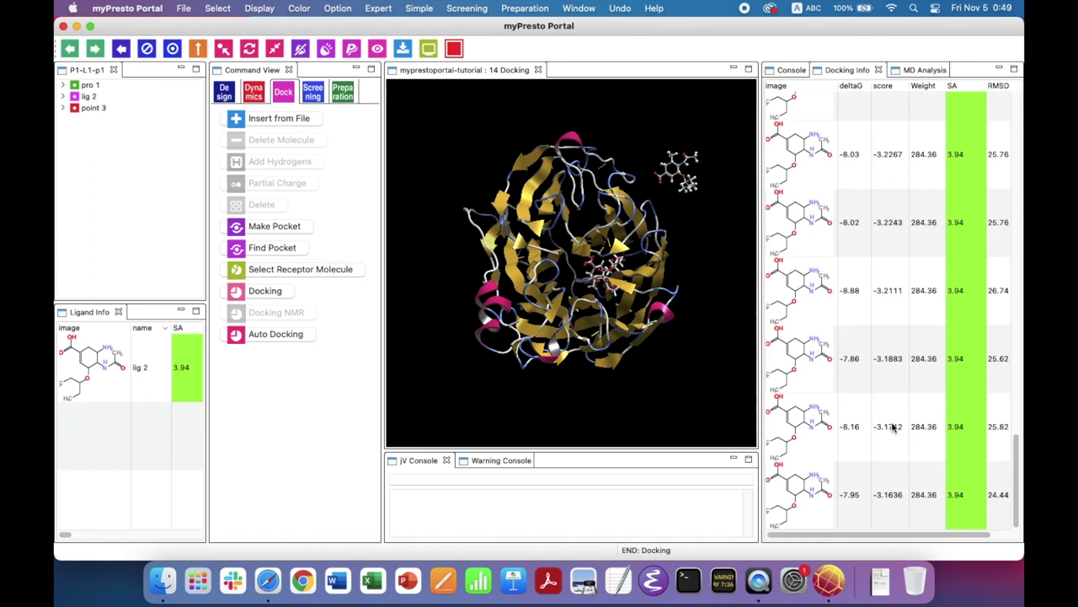
pyautogui.scroll(10, 894, 417)
pyautogui.scroll(10, 897, 408)
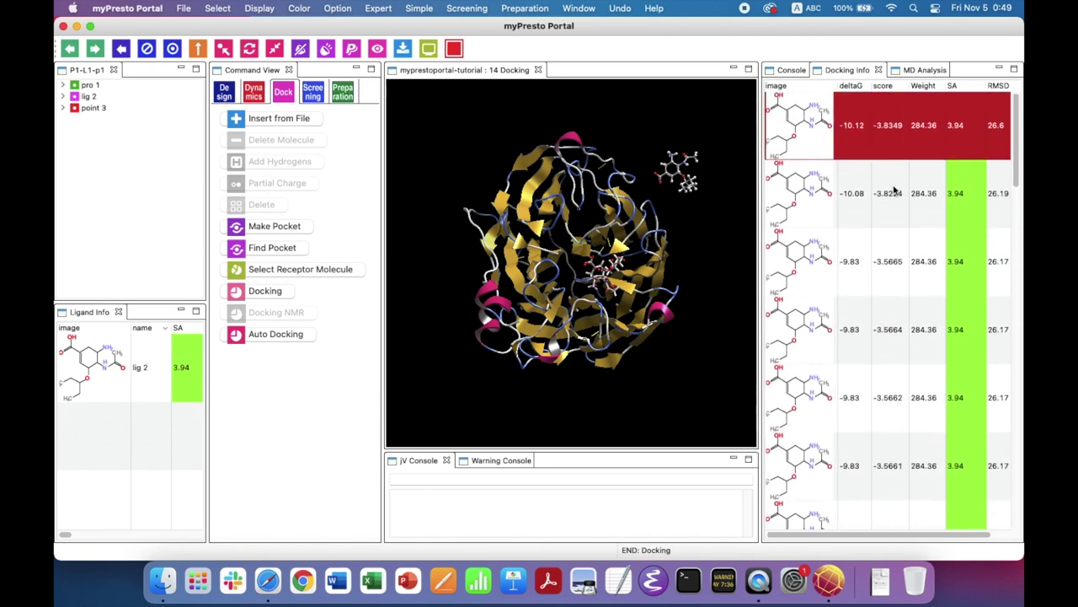
pyautogui.scroll(-1, 884, 312)
pyautogui.scroll(1, 882, 315)
pyautogui.scroll(-15, 882, 315)
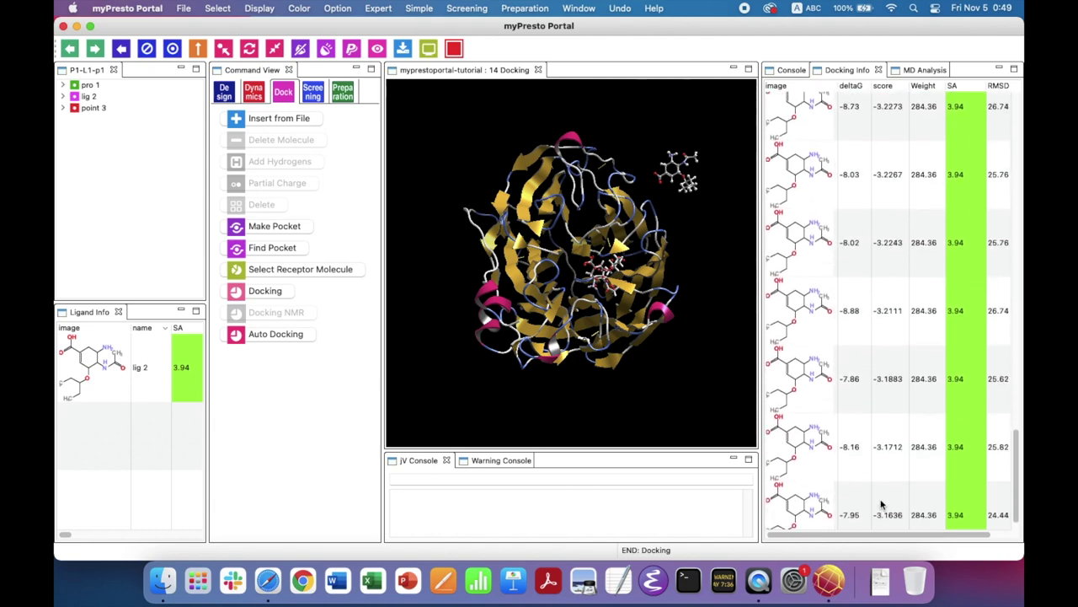
pyautogui.click(882, 504)
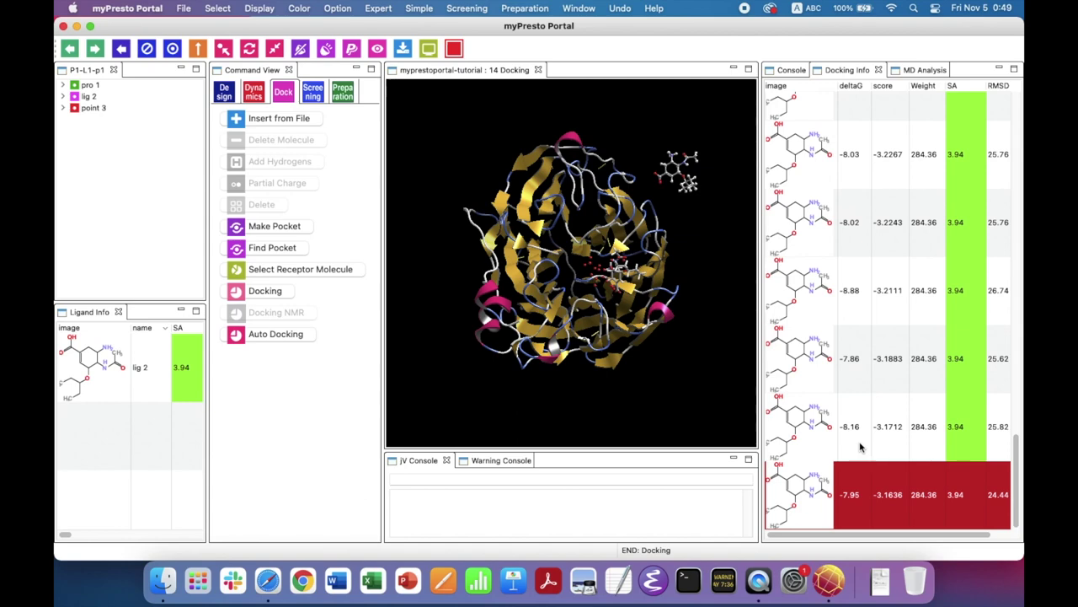
pyautogui.scroll(1, 860, 447)
pyautogui.scroll(2, 860, 447)
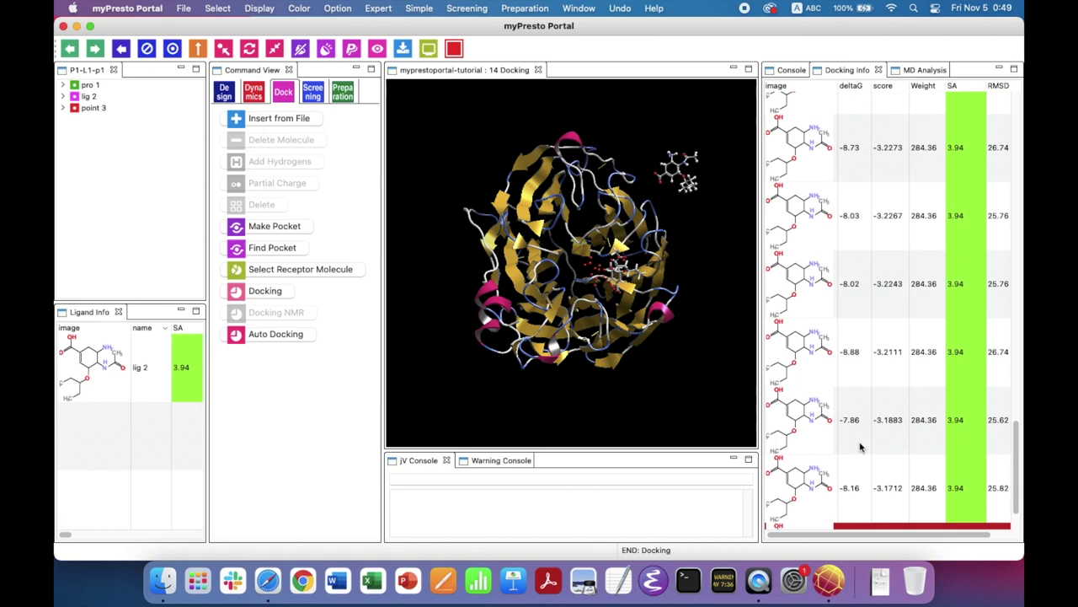
pyautogui.scroll(10, 860, 447)
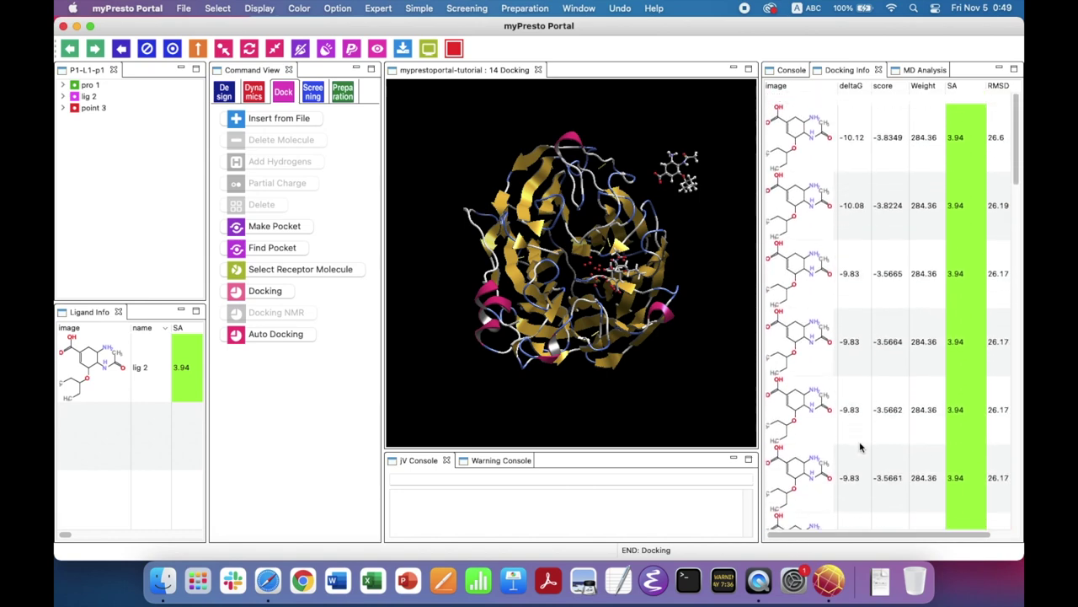
# Add the top-ranked docking result, with deltaG -10.12, to the molecule tree as a new ligand.
pyautogui.click(870, 142)
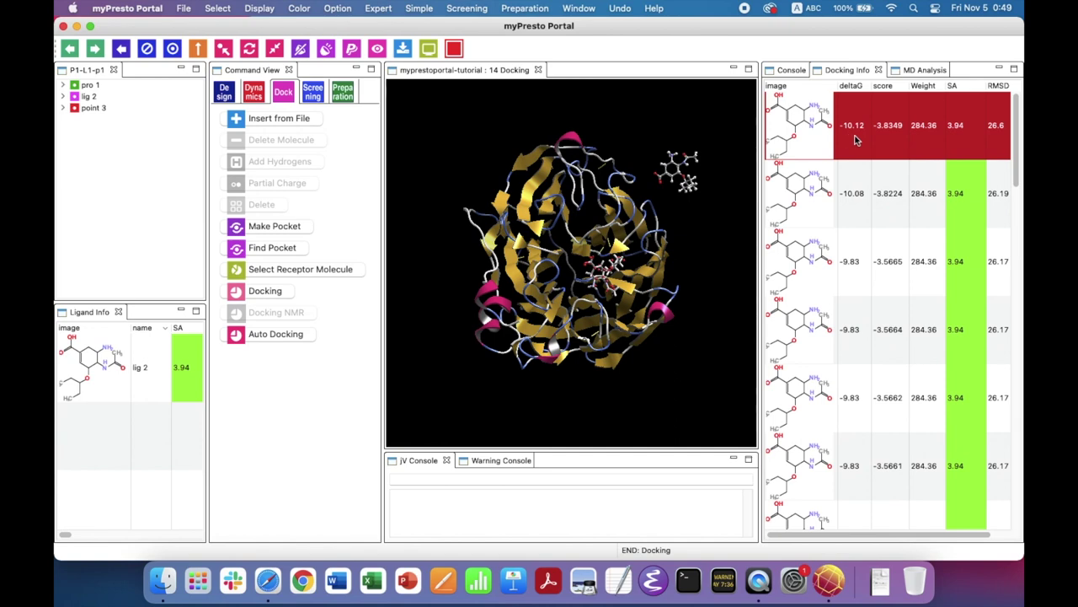
pyautogui.rightClick(856, 140)
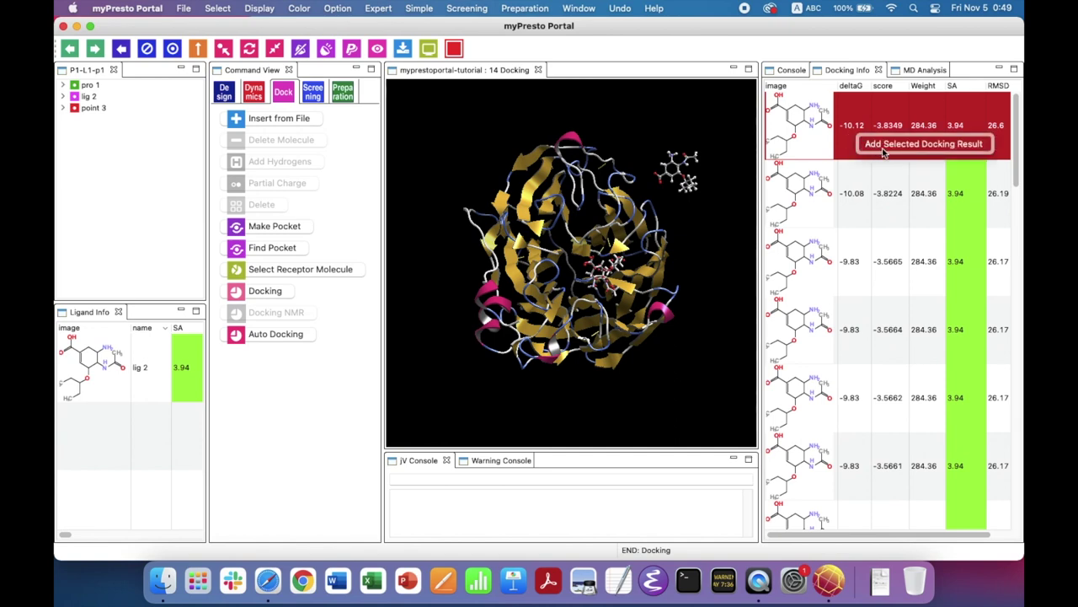
pyautogui.click(884, 148)
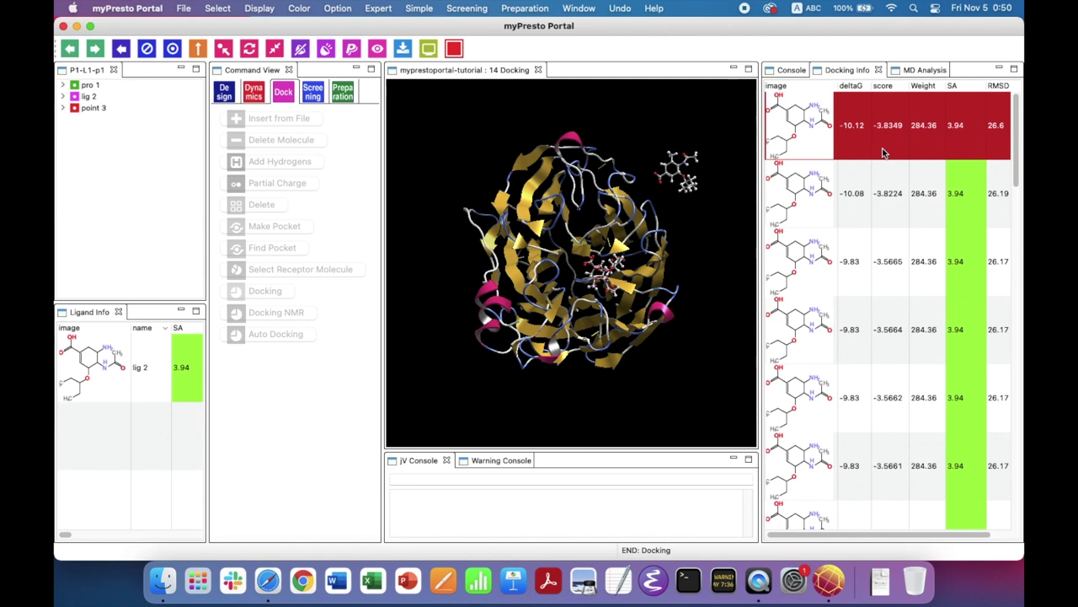
pyautogui.doubleClick(883, 153)
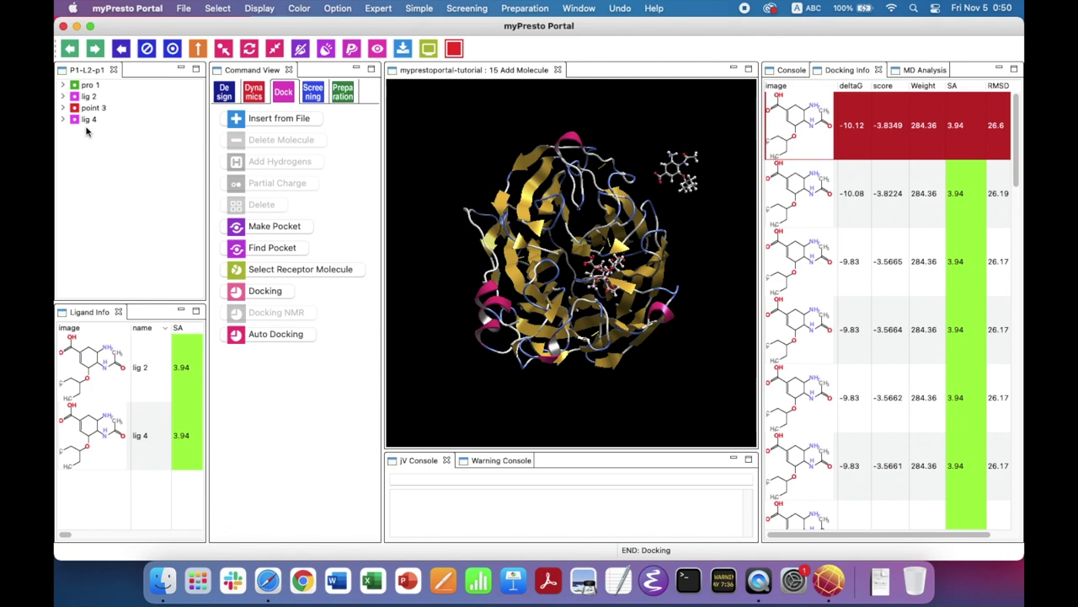
# Delete the undocked ligand lig 2 and the pocket point 3, keeping the protein and the docked ligand lig 4.
pyautogui.click(89, 98)
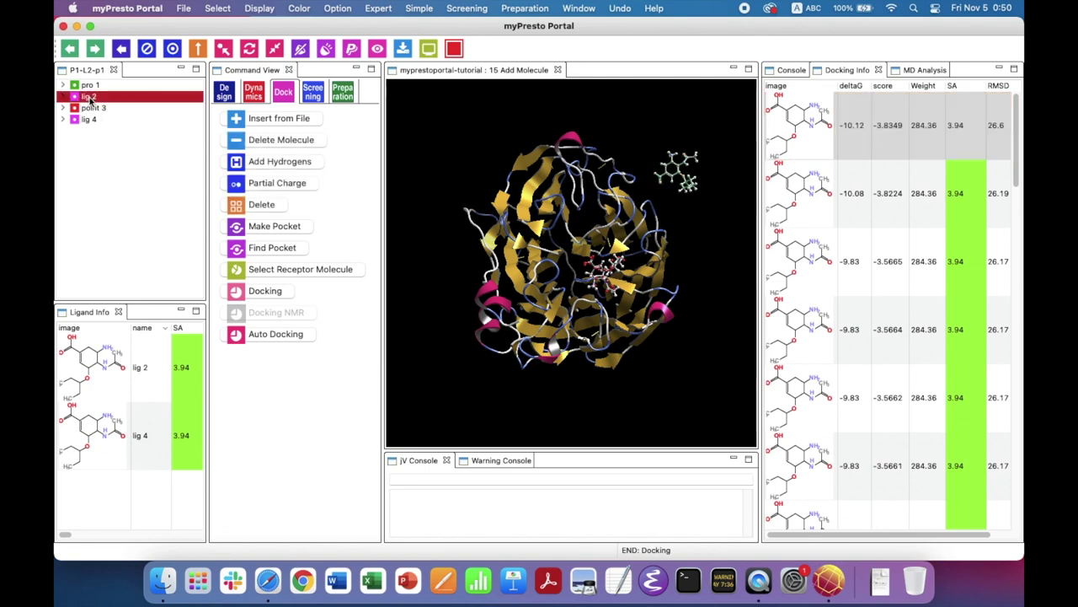
pyautogui.click(93, 110)
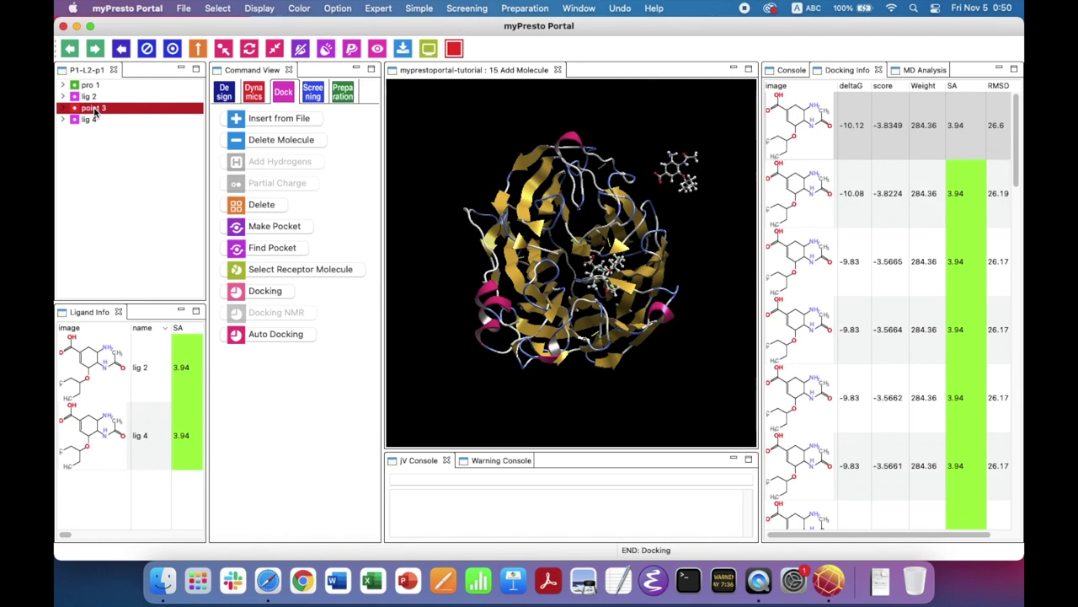
pyautogui.click(90, 97)
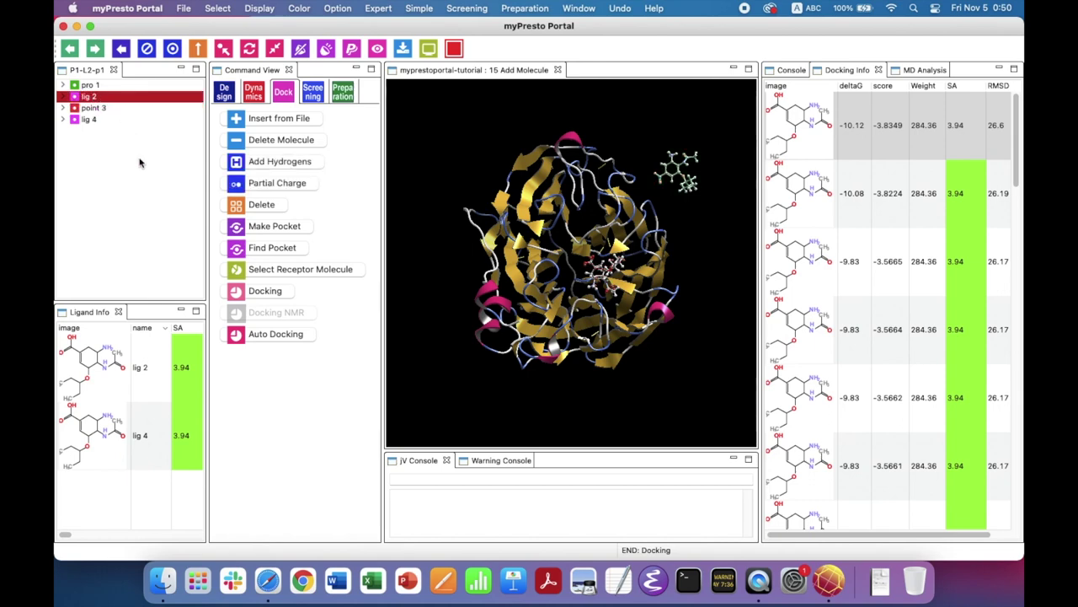
pyautogui.click(316, 143)
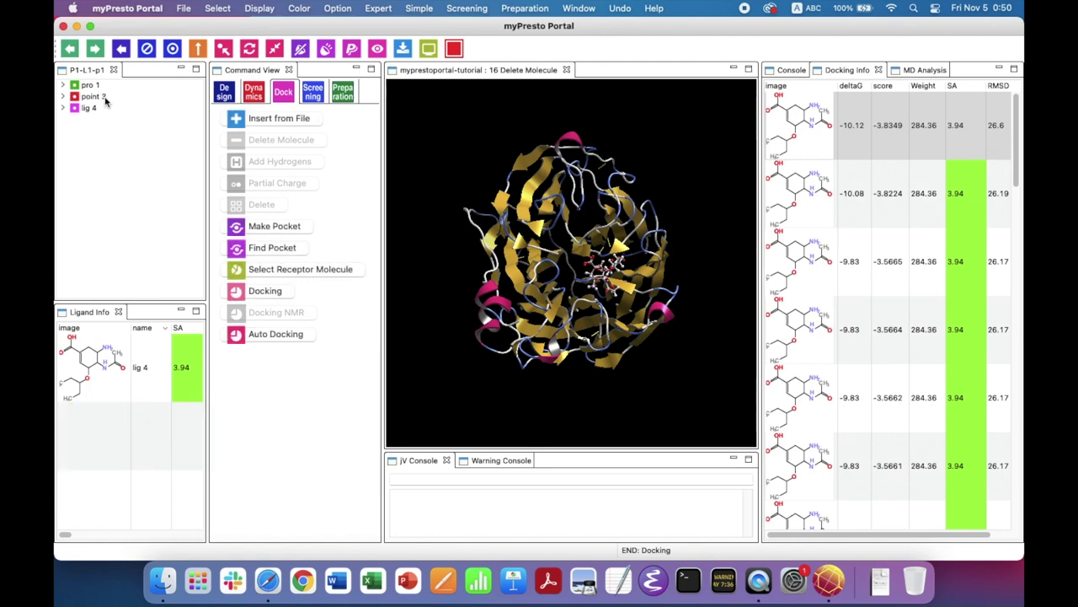
pyautogui.click(105, 99)
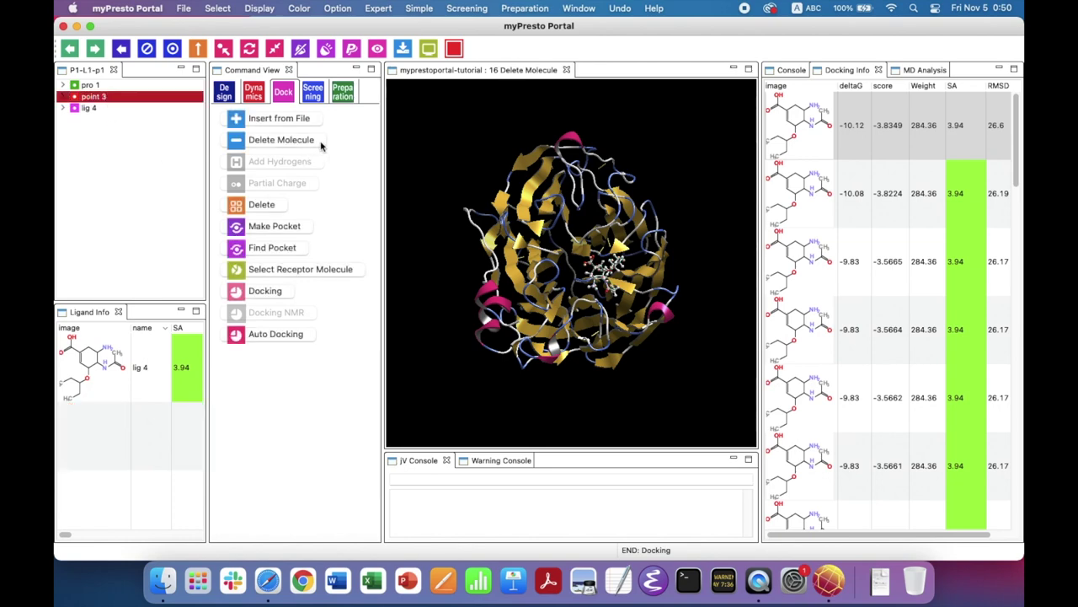
pyautogui.click(321, 145)
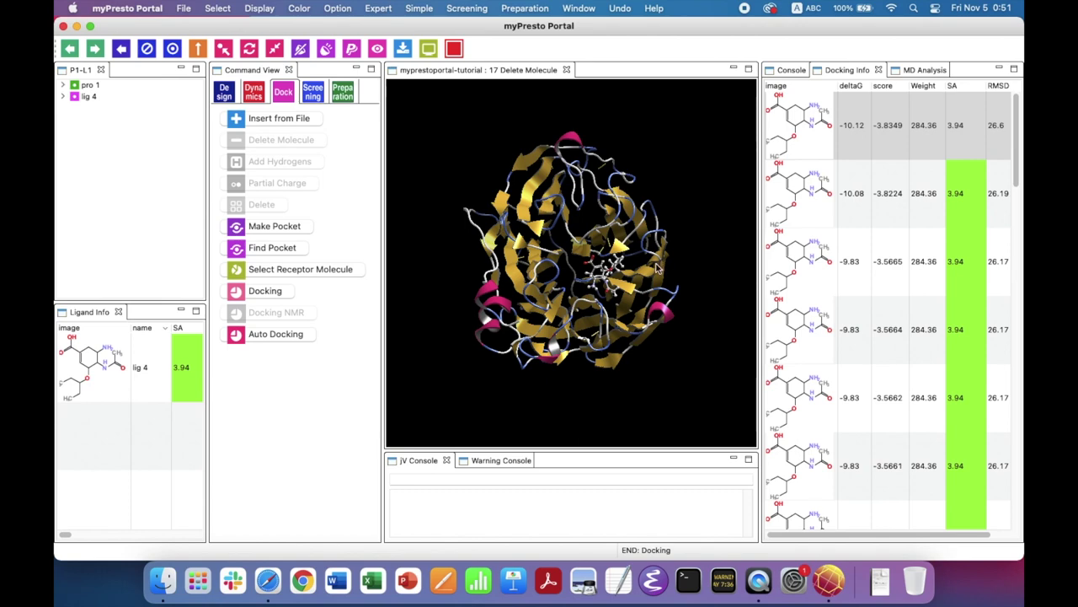
# Start a Global Minimize of the protein-ligand complex and set both MIN 1 and MIN 2 to 500 steps.
pyautogui.click(262, 99)
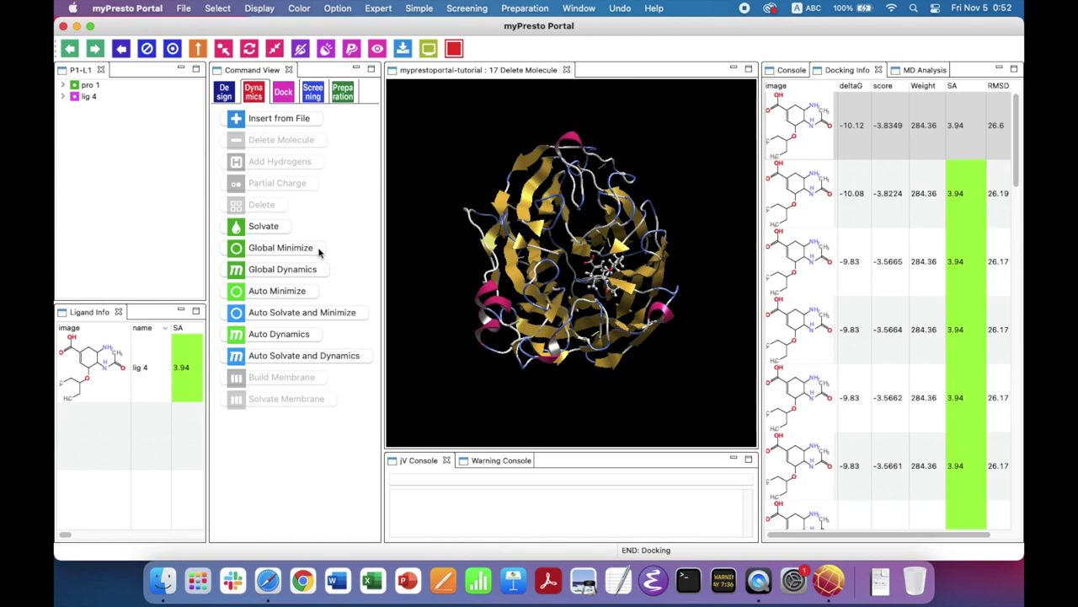
pyautogui.click(319, 249)
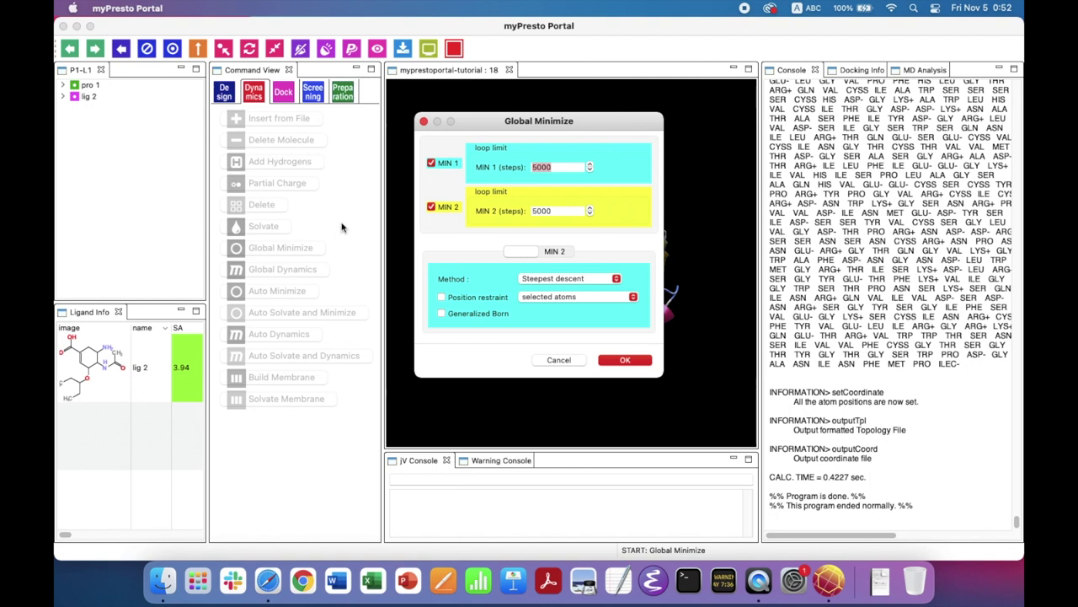
pyautogui.click(571, 167)
pyautogui.press('BackSpace')
pyautogui.click(579, 211)
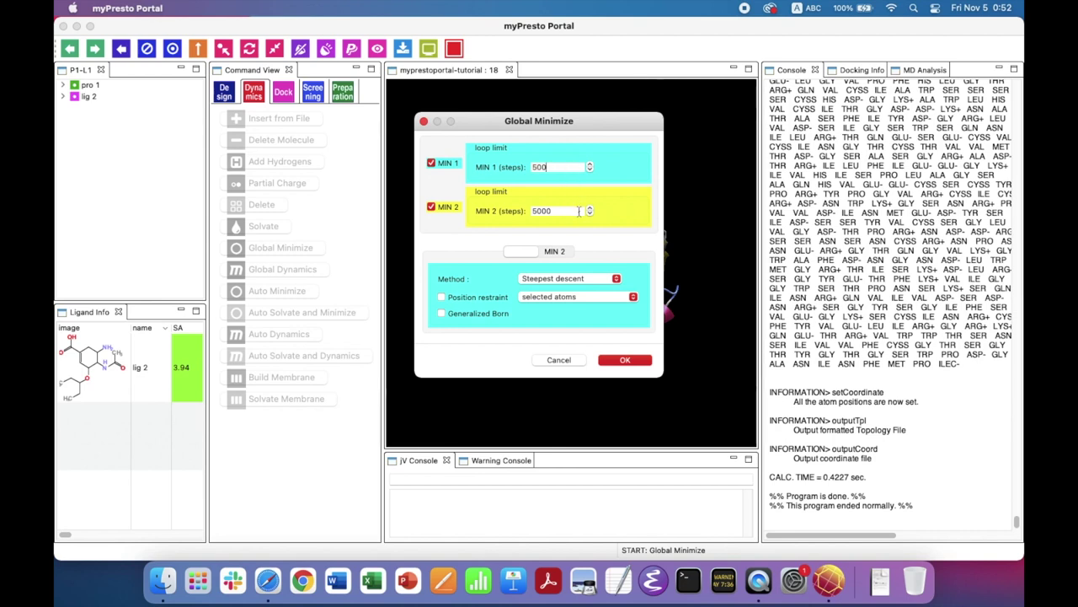
pyautogui.press('BackSpace')
# Enable Generalized Born for both MIN 1 and MIN 2 and run the minimization.
pyautogui.click(441, 314)
pyautogui.click(569, 251)
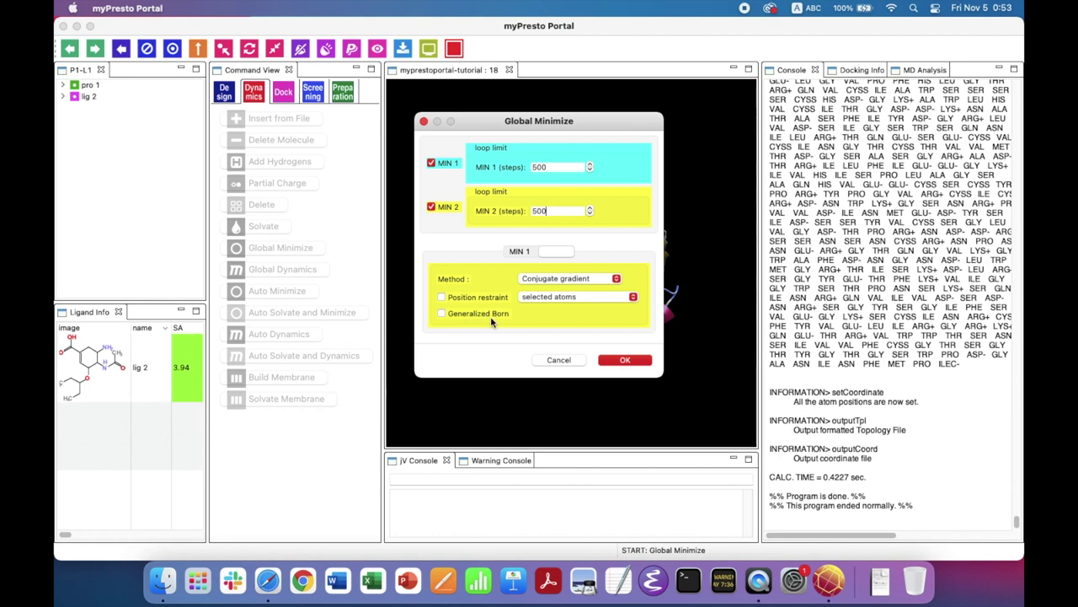
pyautogui.click(443, 313)
pyautogui.click(528, 252)
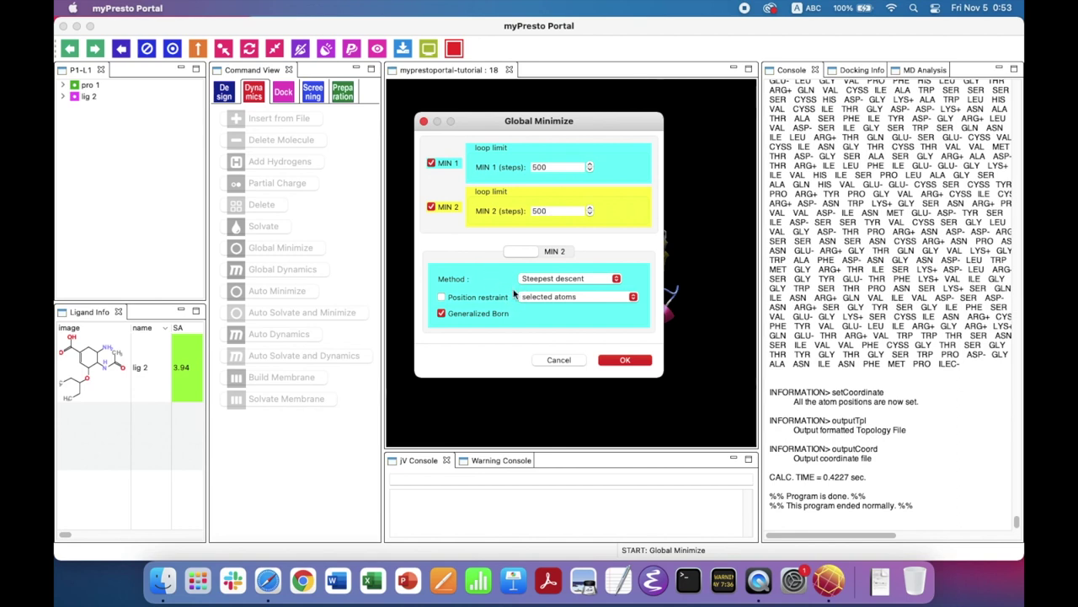
pyautogui.click(564, 255)
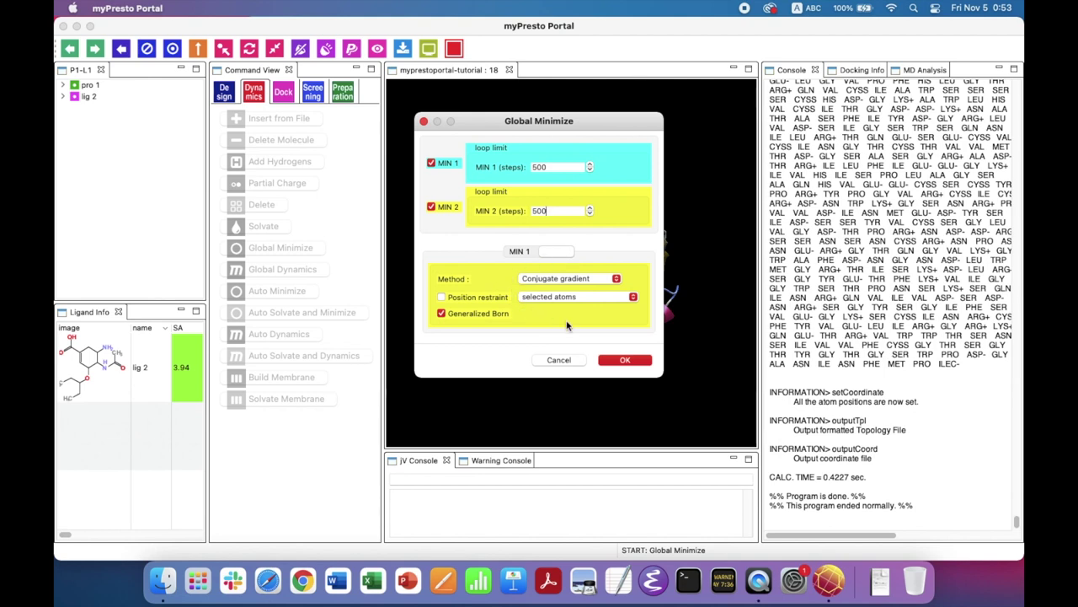
pyautogui.click(646, 362)
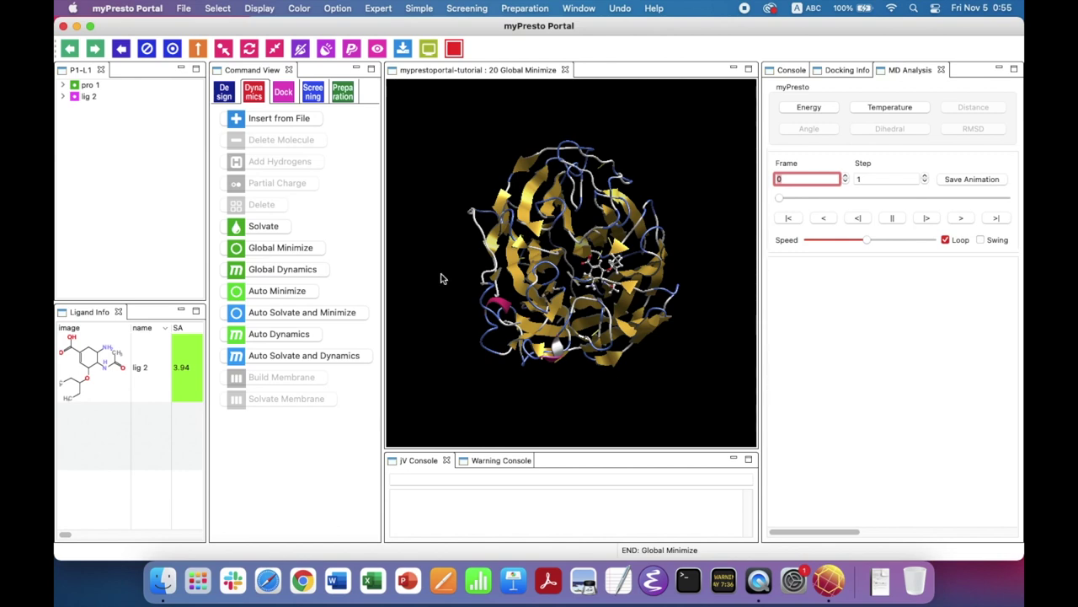
# Run Global Dynamics with 1000 MD 1 steps, Generalized Born enabled, and MD energy and coordinates output every 20 steps.
pyautogui.click(321, 272)
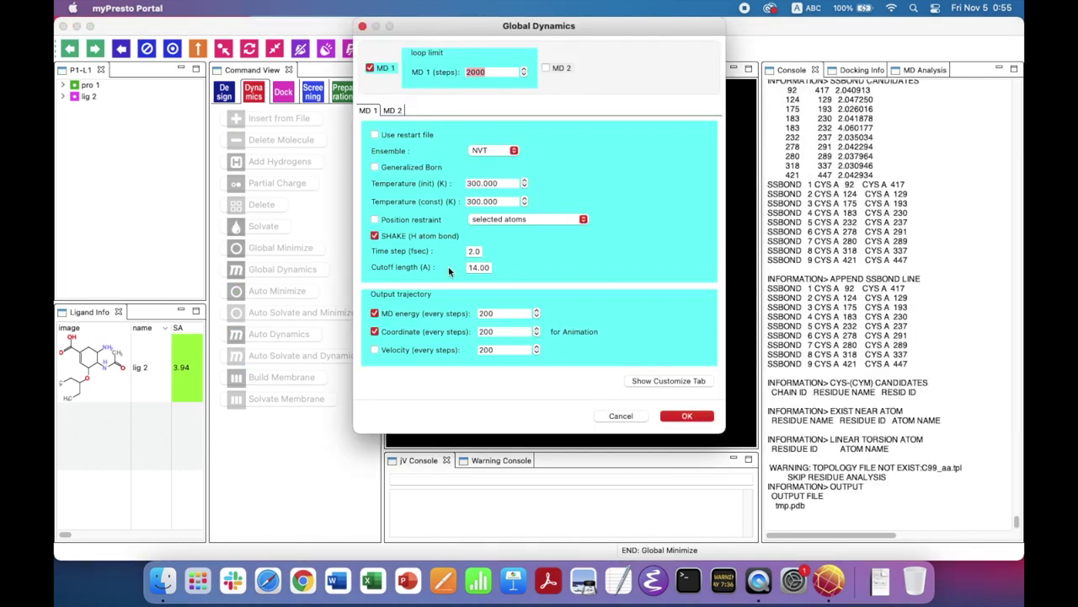
pyautogui.moveTo(627, 36); pyautogui.dragTo(658, 86)
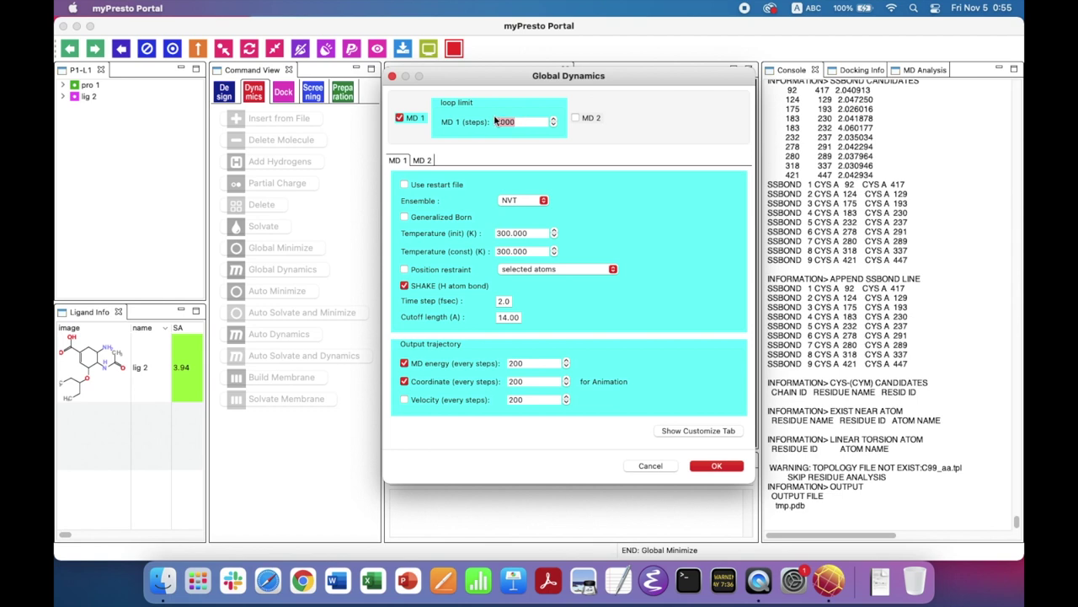
pyautogui.write('1000')
pyautogui.click(405, 216)
pyautogui.press('BackSpace')
pyautogui.click(535, 381)
pyautogui.press('BackSpace')
pyautogui.click(739, 469)
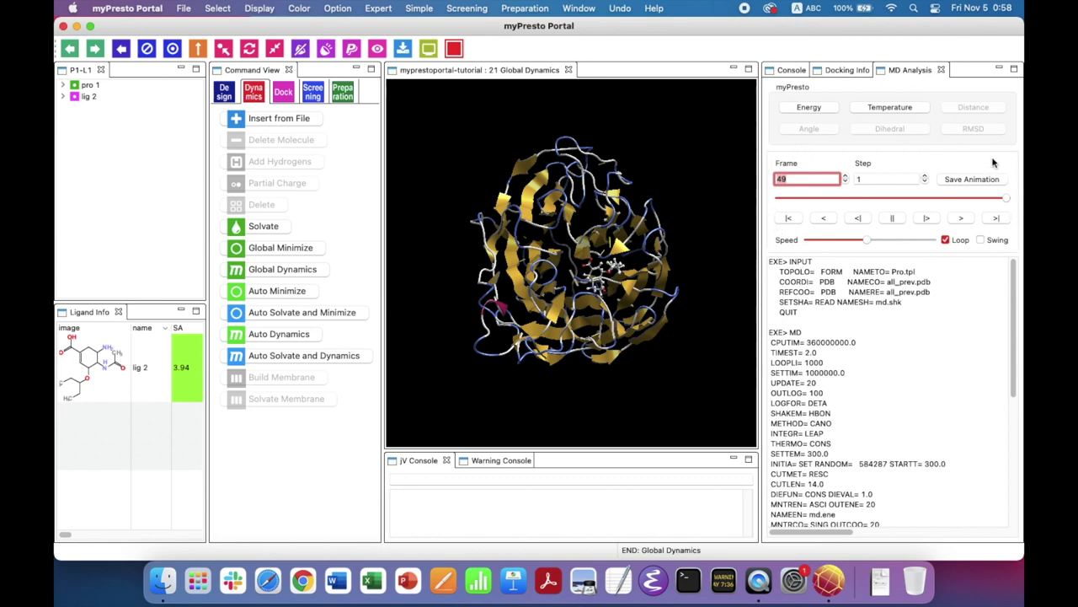
# Play the dynamics trajectory and save it as an animated GIF named myprestoportal-tutorial.gif with a delay time of 10.
pyautogui.click(965, 221)
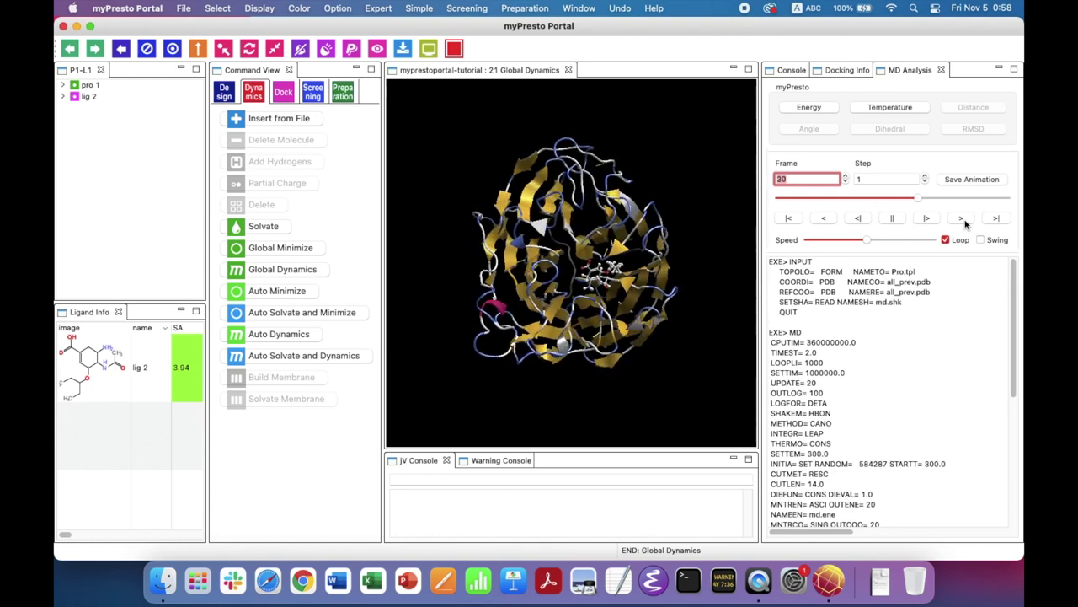
pyautogui.click(1002, 179)
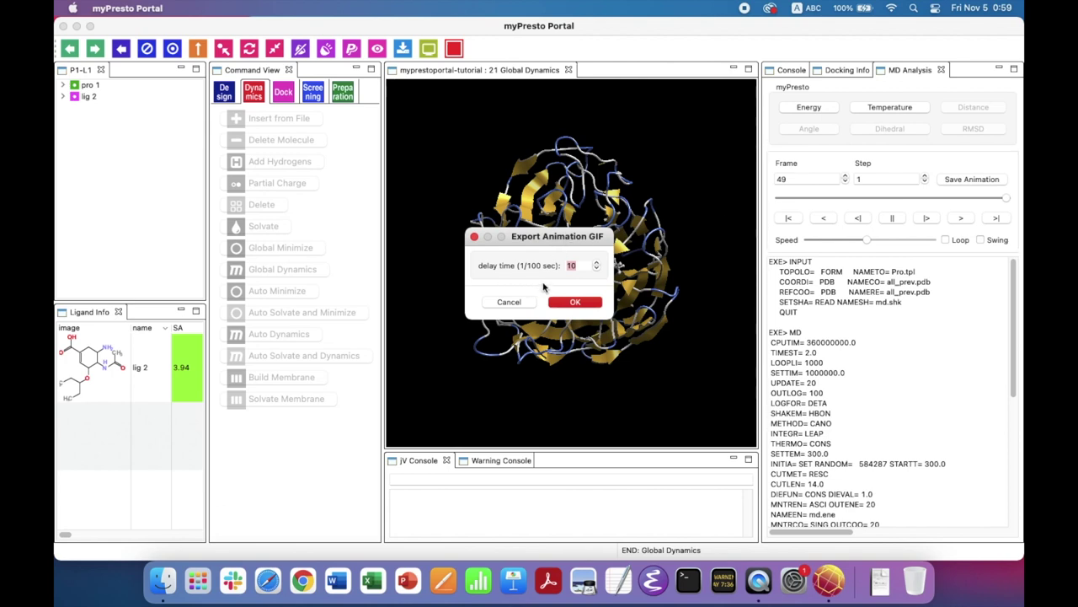
pyautogui.click(596, 305)
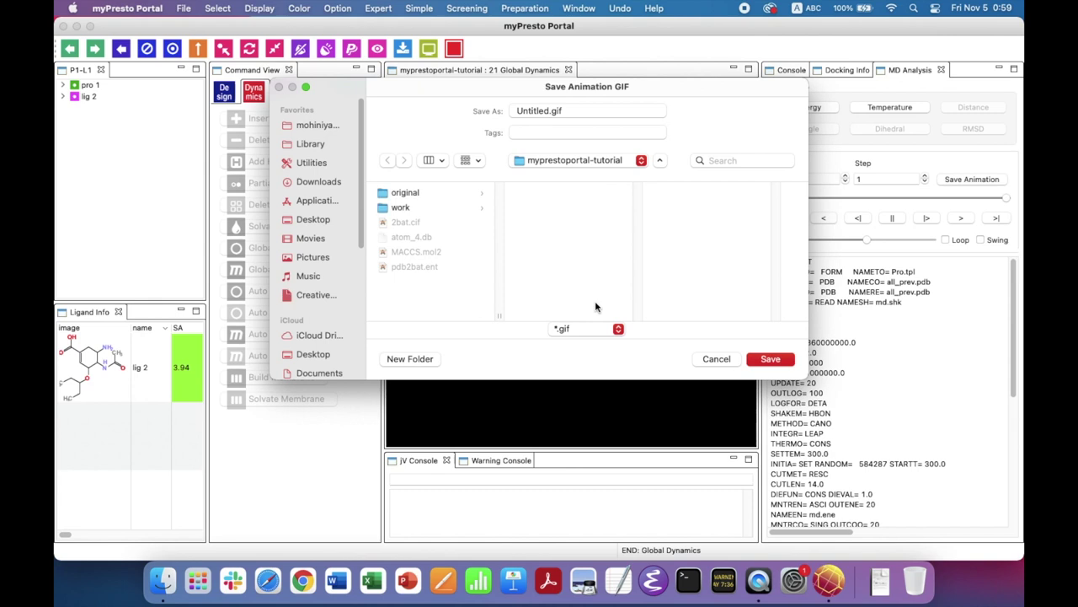
pyautogui.moveTo(549, 111); pyautogui.dragTo(512, 111)
pyautogui.write('myprestoportal-tutorial')
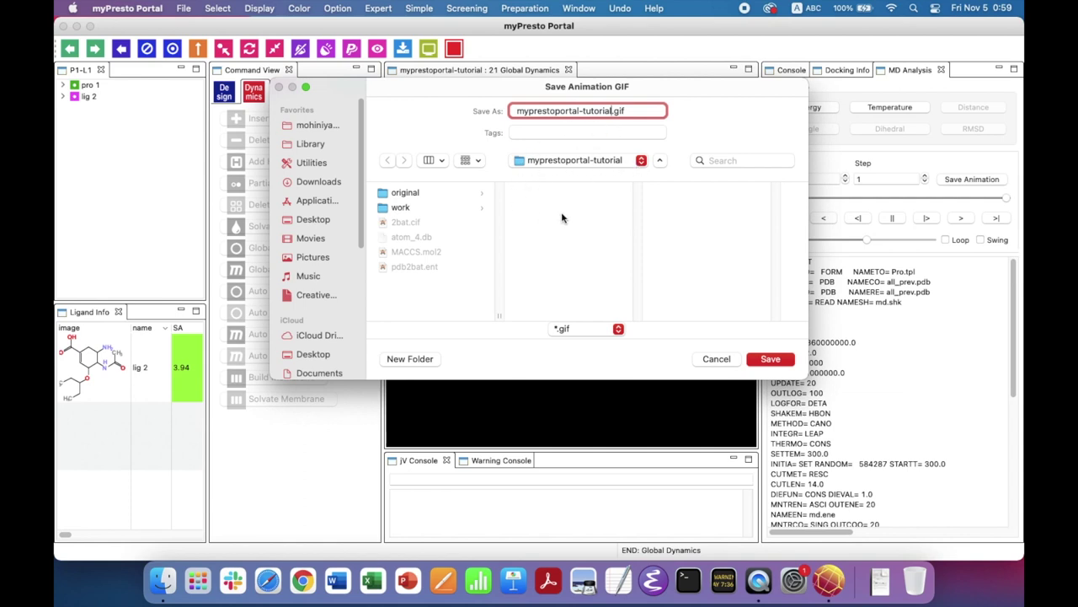
pyautogui.click(770, 359)
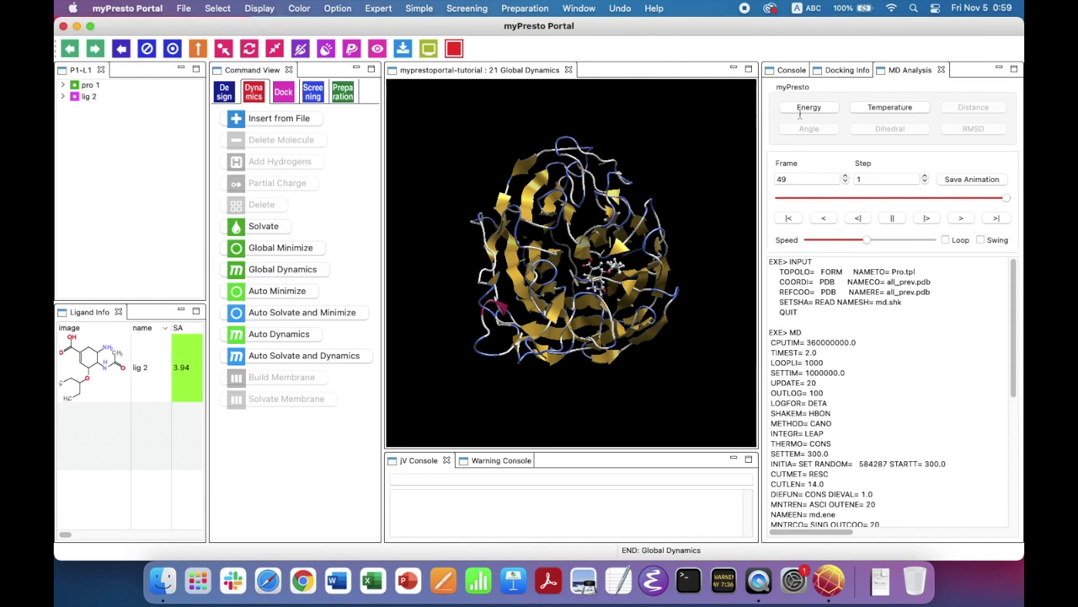
# Examine the energy and temperature graphs of the dynamics run, closing each graph, and close myPresto Portal.
pyautogui.click(829, 109)
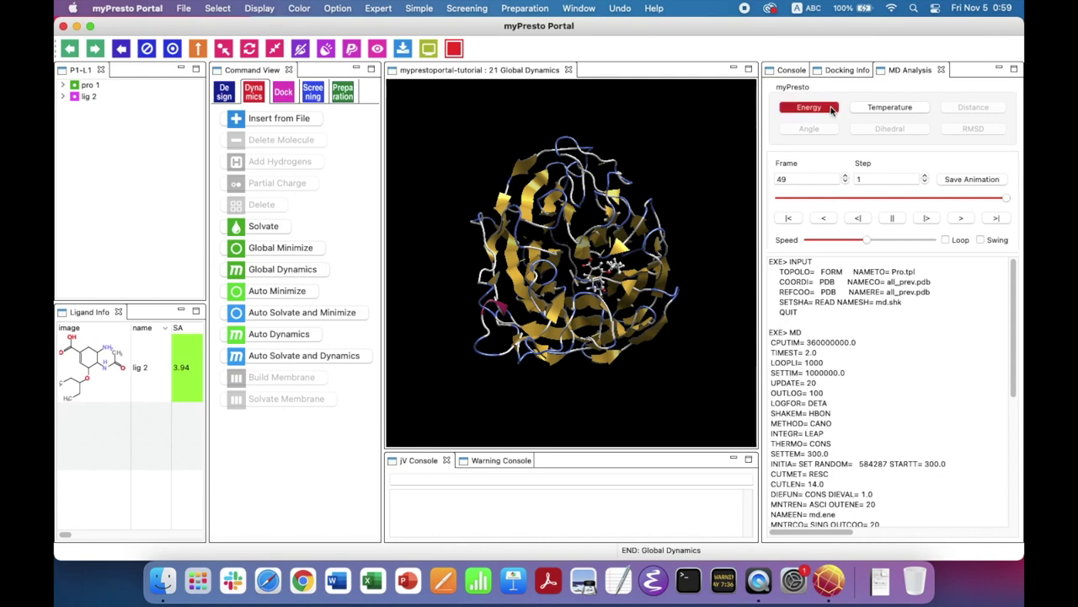
pyautogui.moveTo(684, 168); pyautogui.dragTo(747, 84)
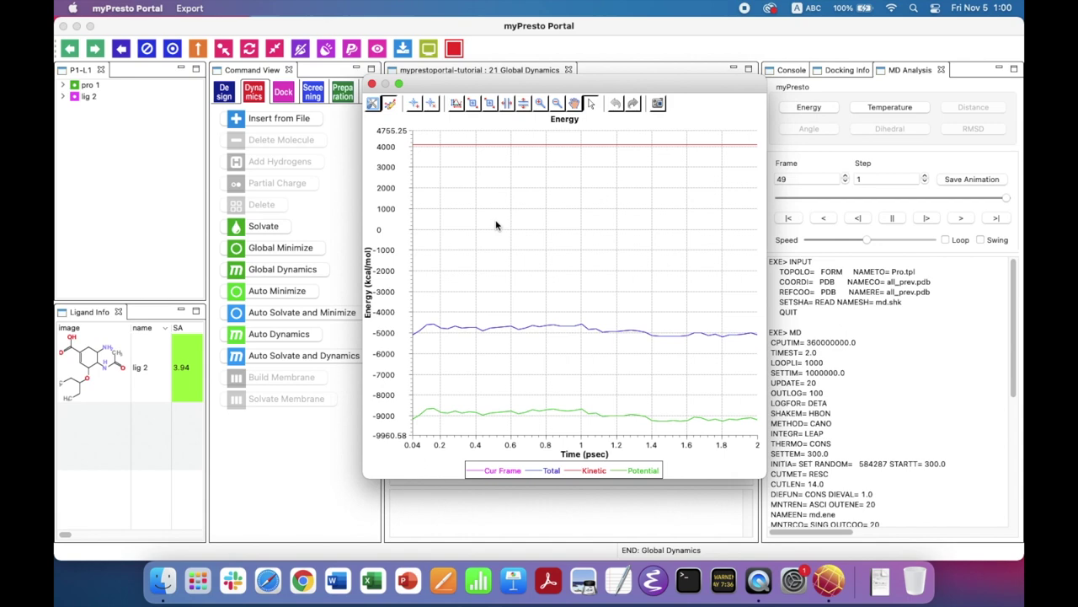
pyautogui.click(371, 85)
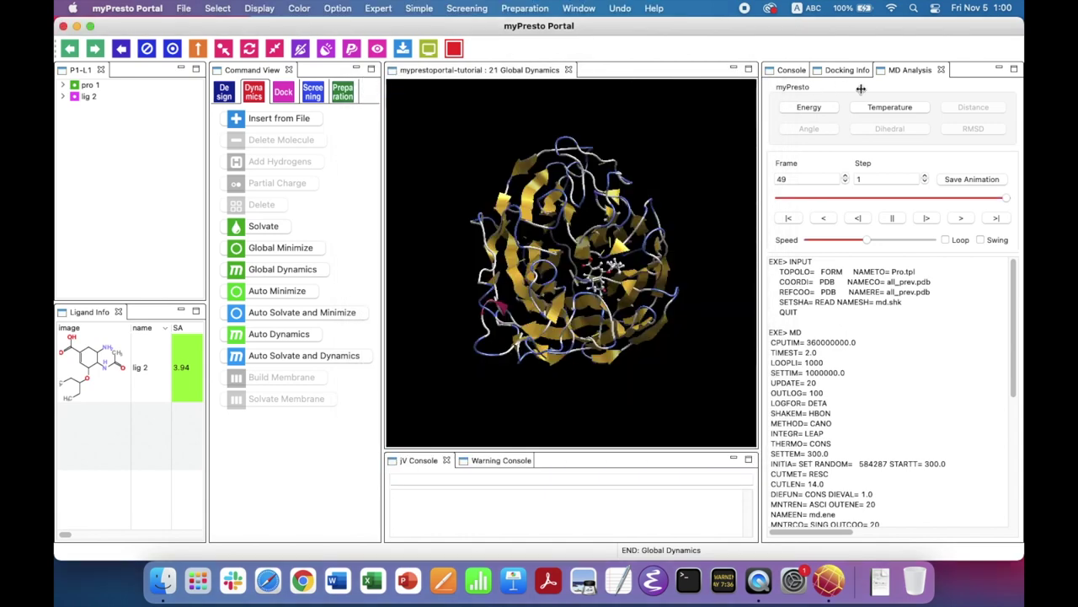
pyautogui.click(923, 107)
pyautogui.moveTo(689, 165); pyautogui.dragTo(688, 84)
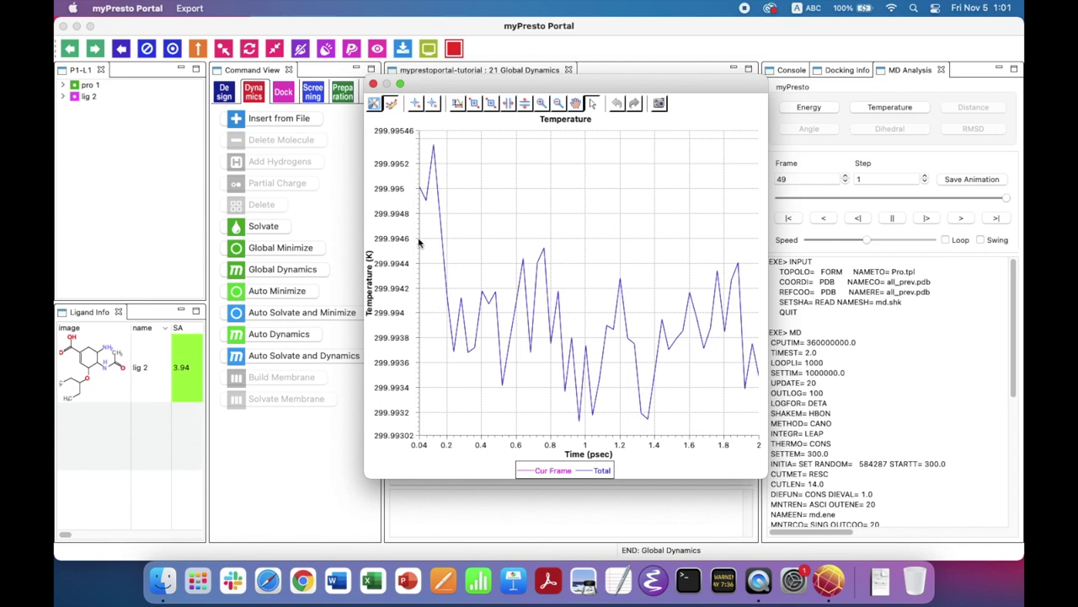
pyautogui.click(374, 83)
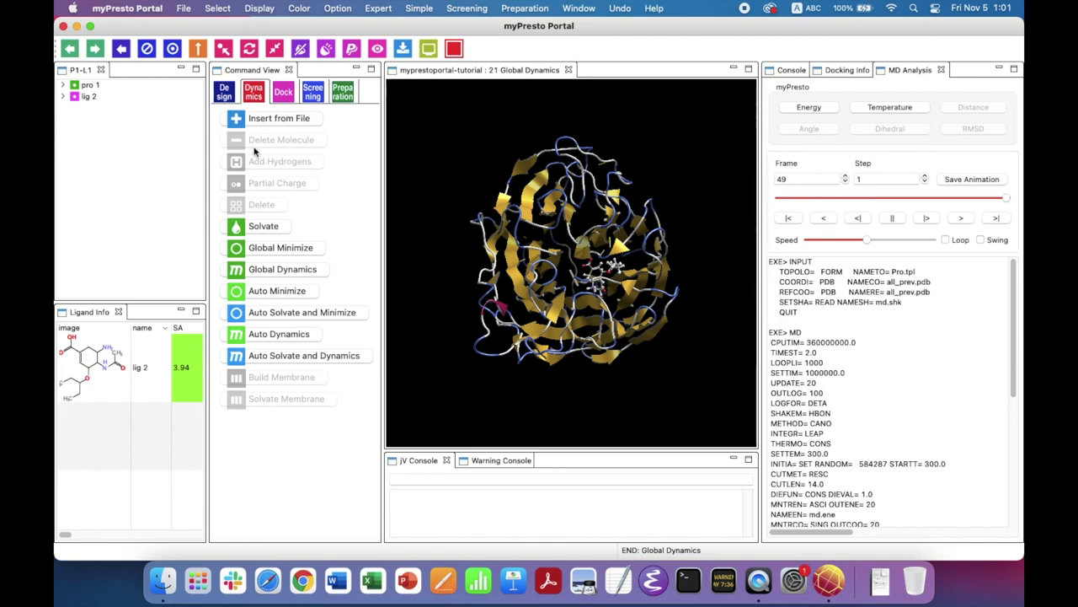
pyautogui.click(63, 27)
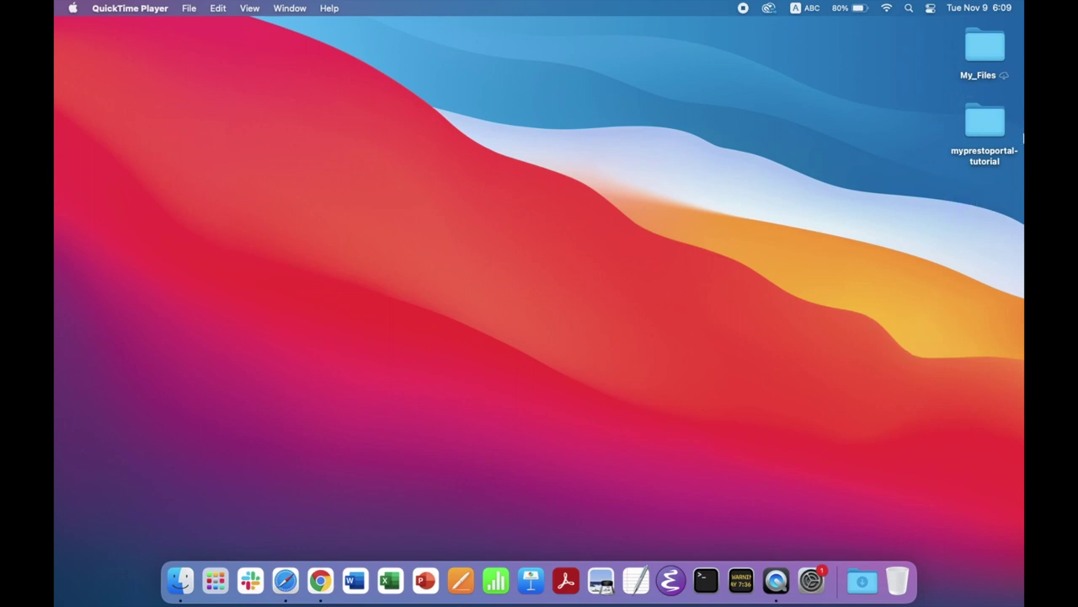
# View myprestoportal-tutorial.gif from the myprestoportal-tutorial desktop folder in Google Chrome and close the browser window.
pyautogui.doubleClick(984, 123)
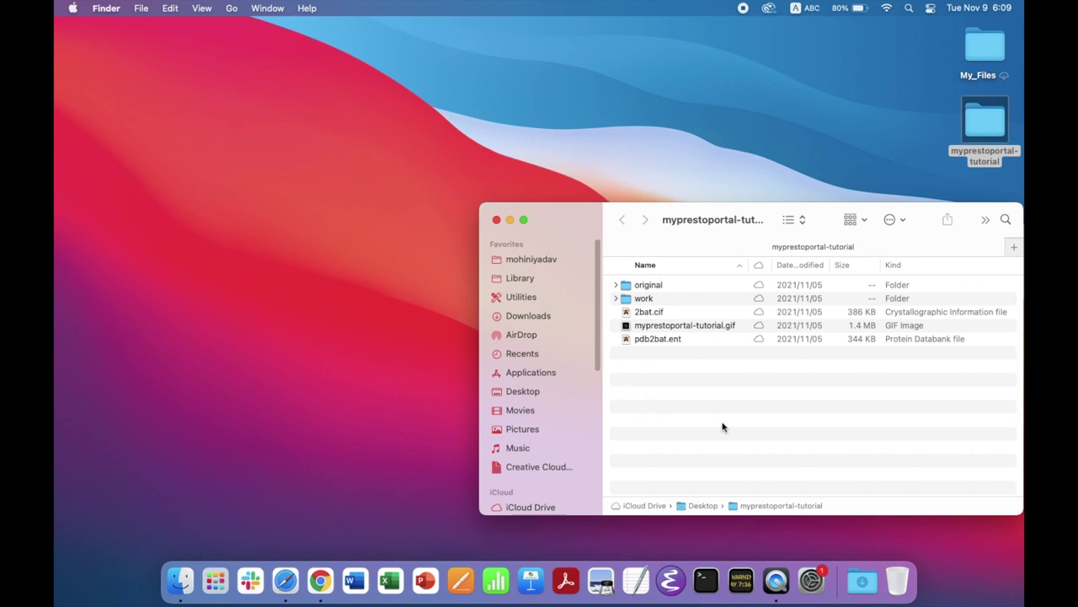
pyautogui.rightClick(738, 329)
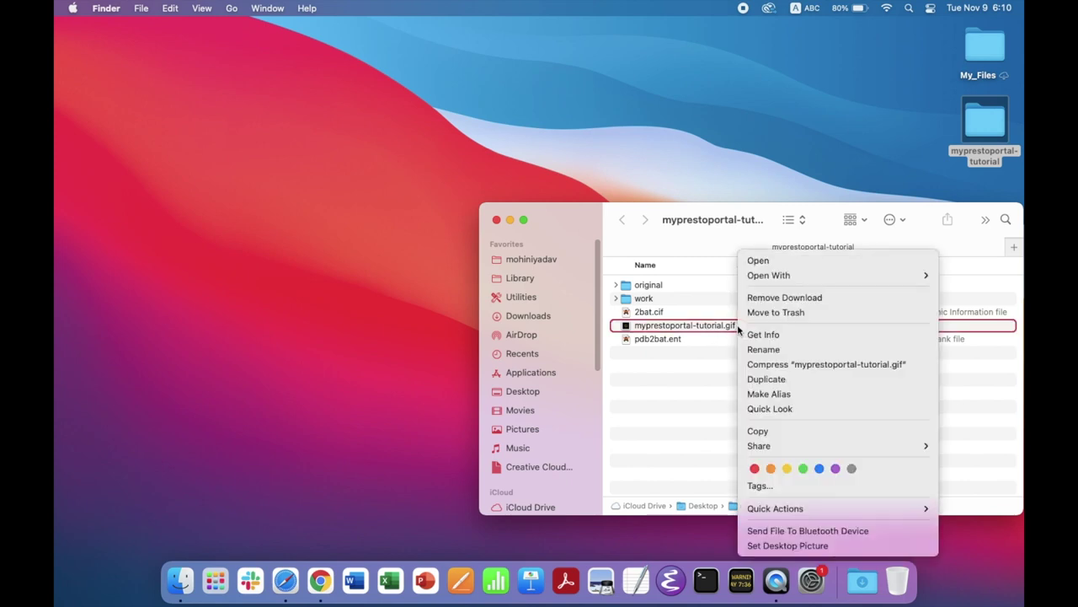
pyautogui.moveTo(776, 279)
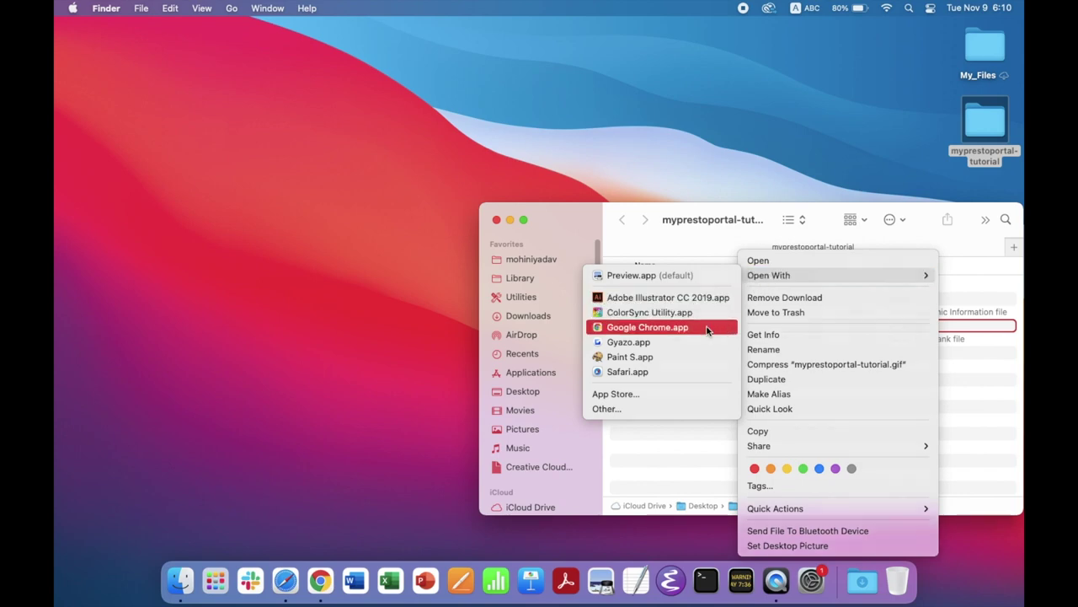
pyautogui.click(706, 329)
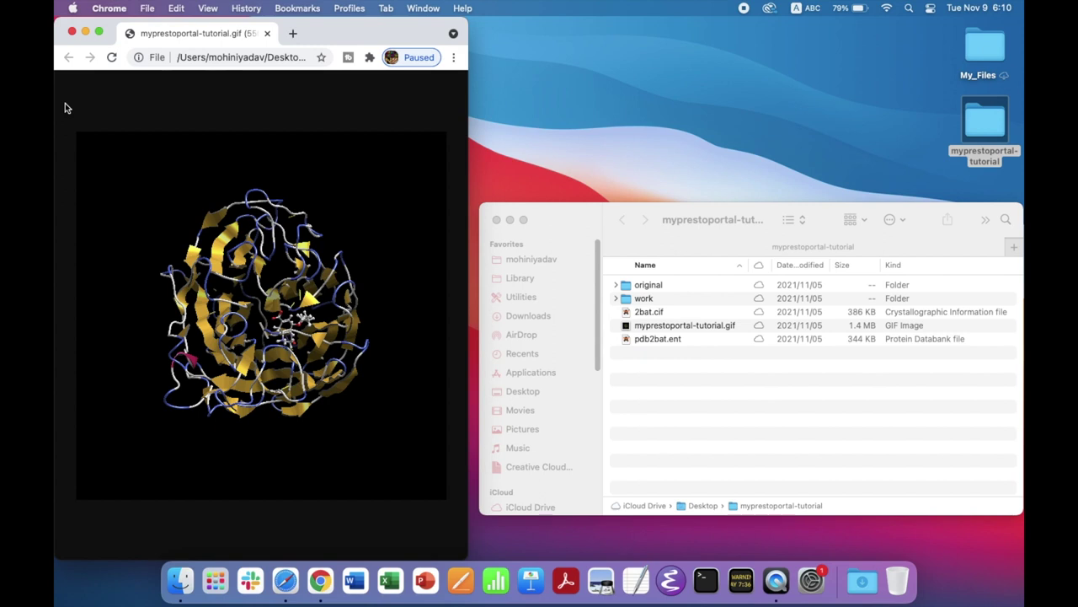
pyautogui.click(73, 33)
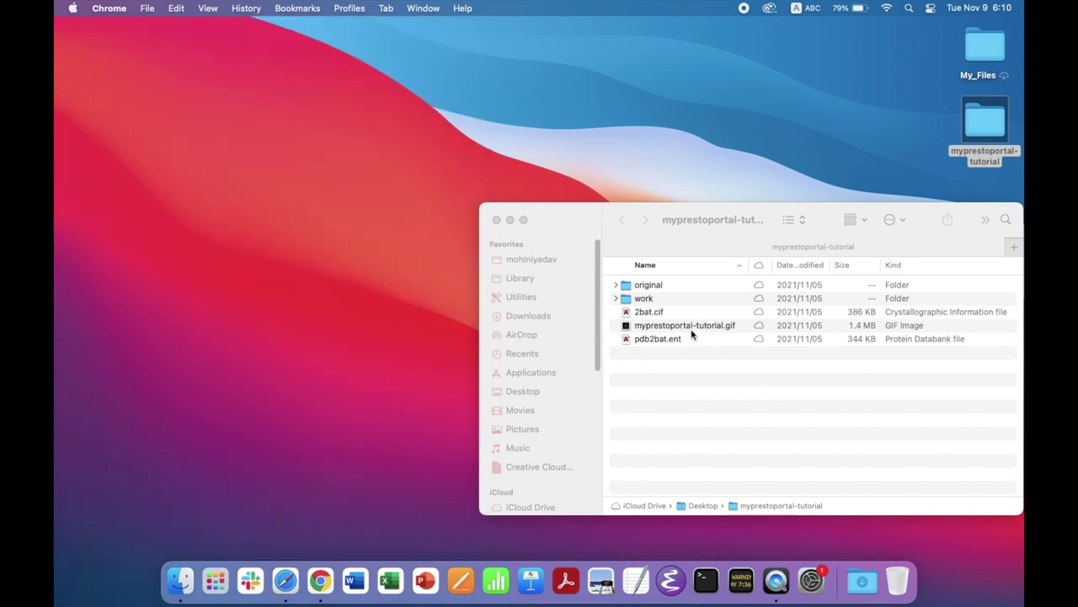
# Load myprestoportal-tutorial.gif into a new Chrome window, replay the animation by reloading it, and close the browser and folder windows.
pyautogui.click(320, 580)
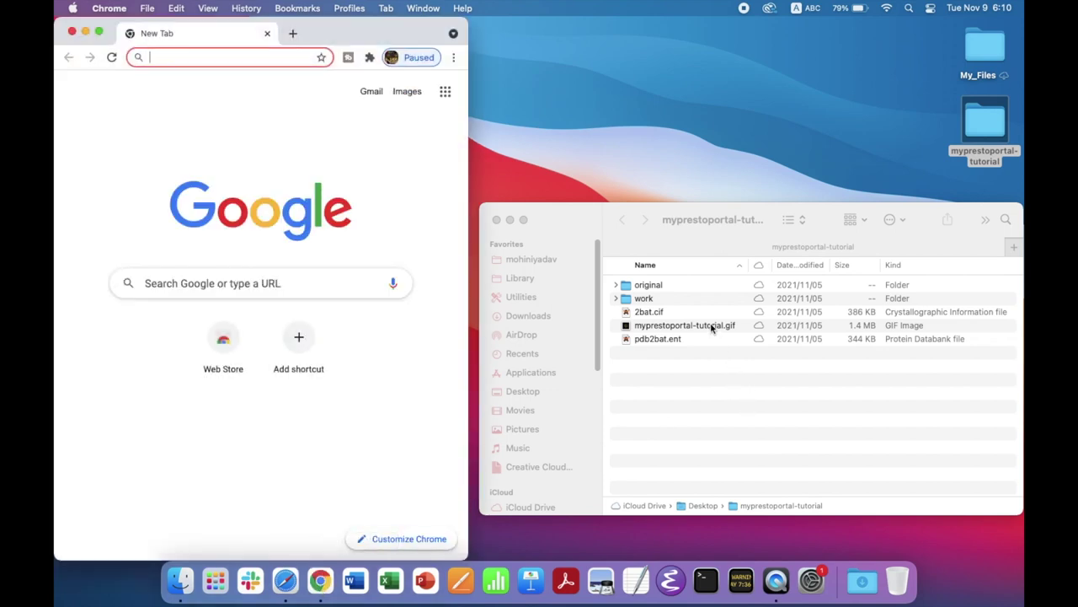
pyautogui.moveTo(715, 325); pyautogui.dragTo(369, 262)
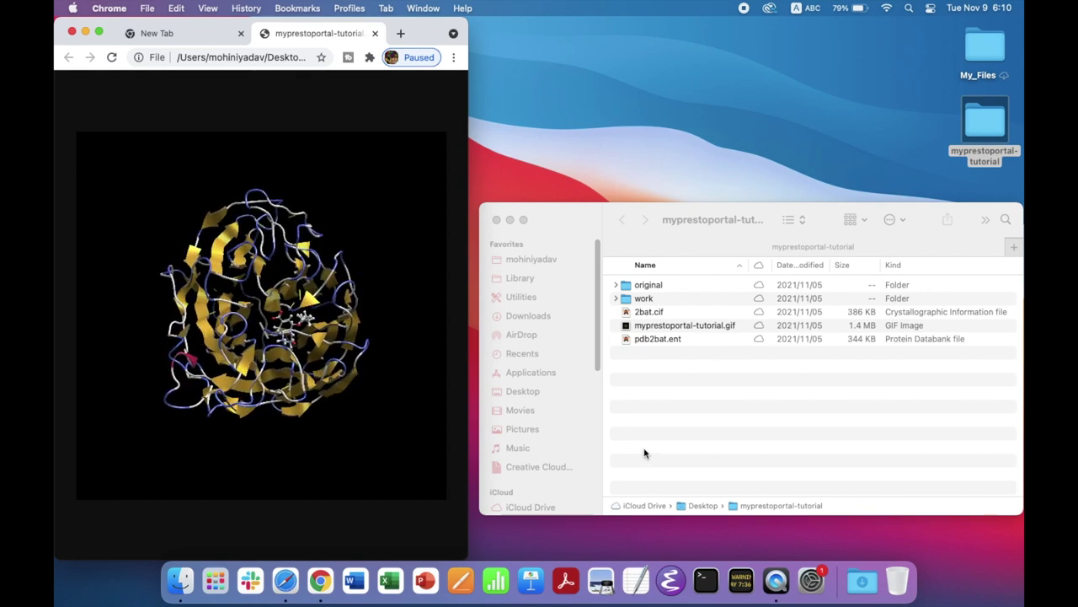
pyautogui.click(112, 57)
pyautogui.click(71, 32)
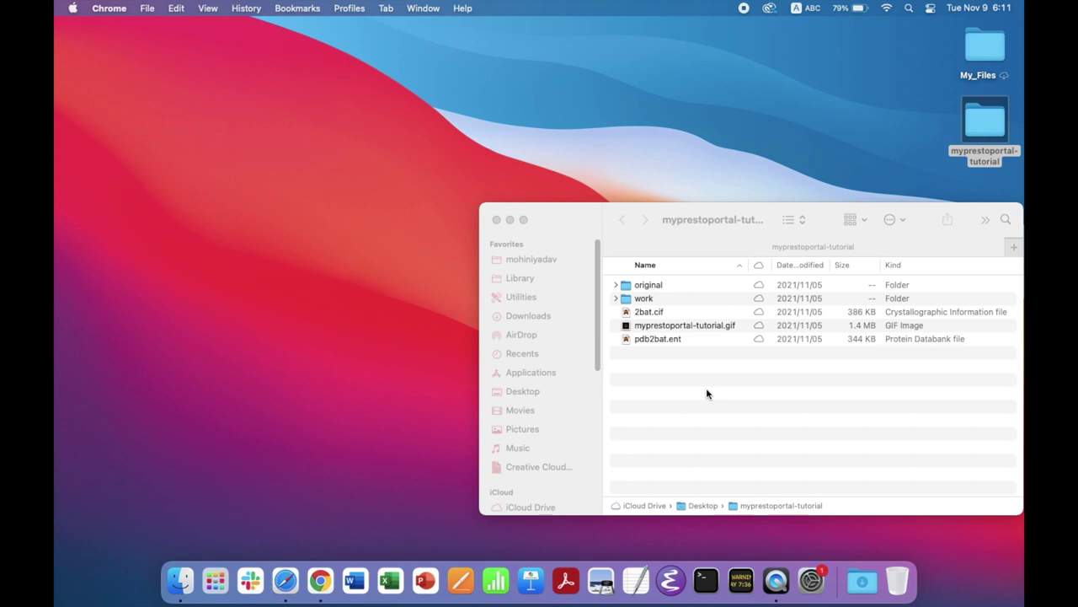
pyautogui.click(497, 220)
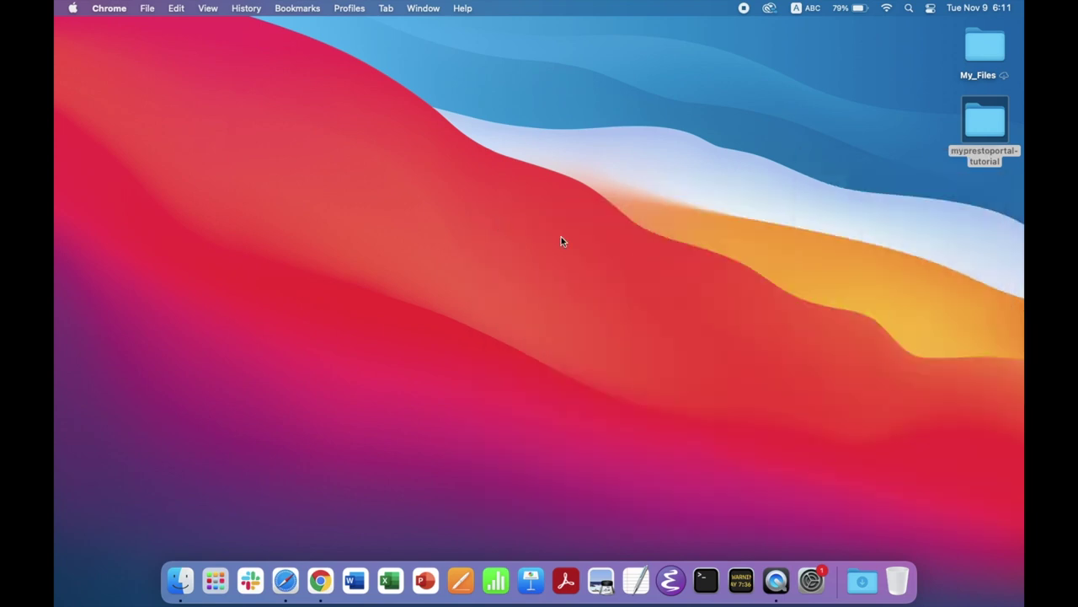